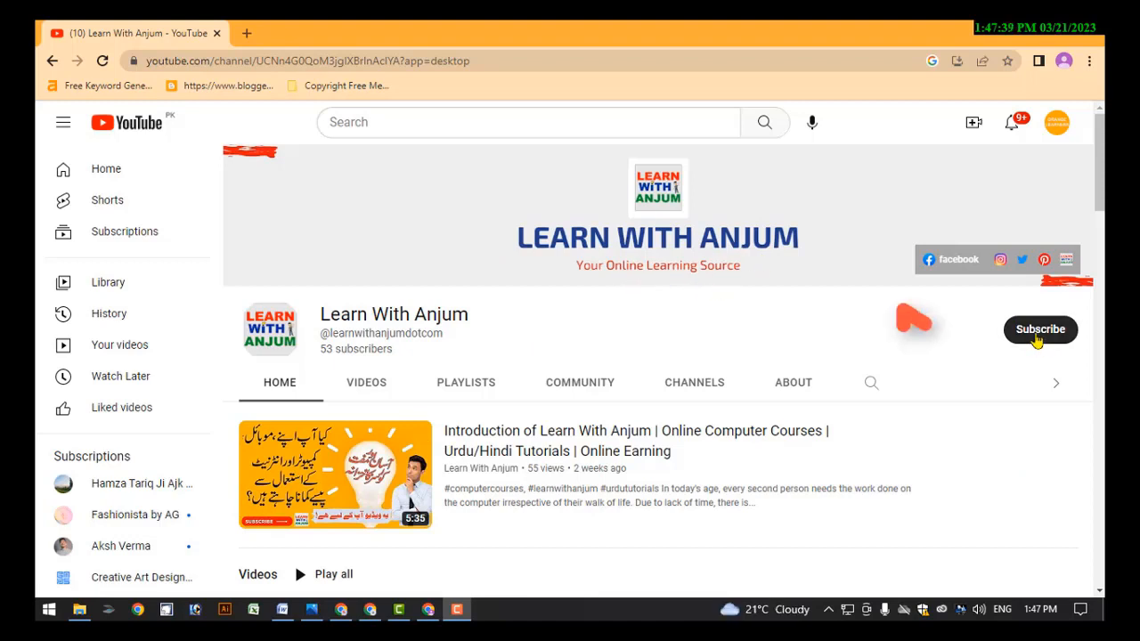
# Subscribe to the Learn With Anjum channel and set its notifications to All
pyautogui.click(1035, 331)
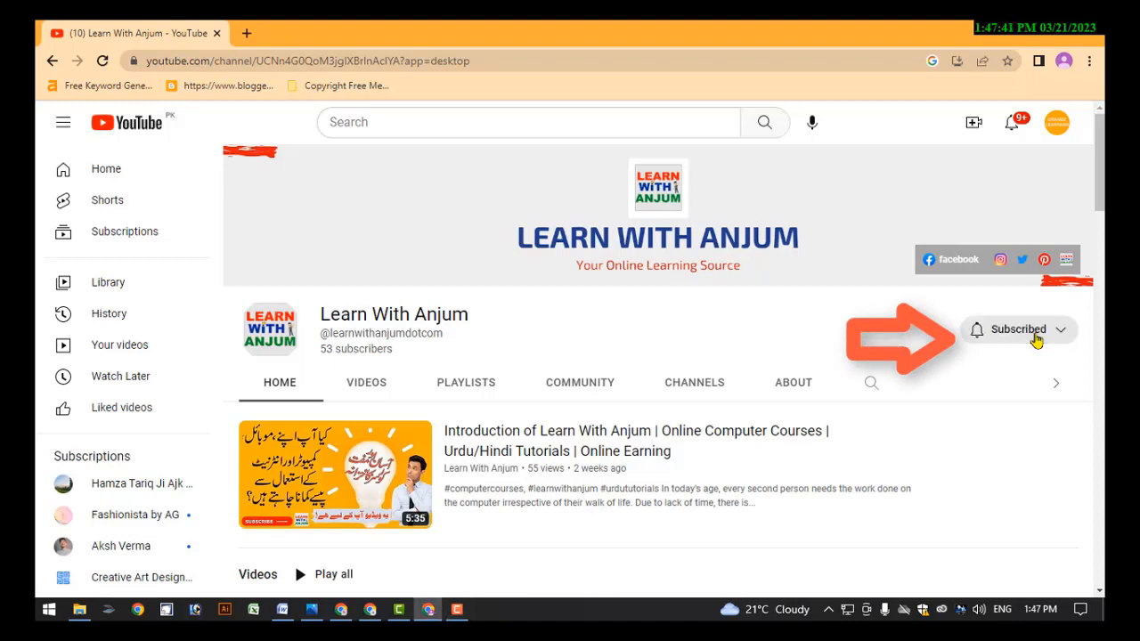
pyautogui.click(976, 334)
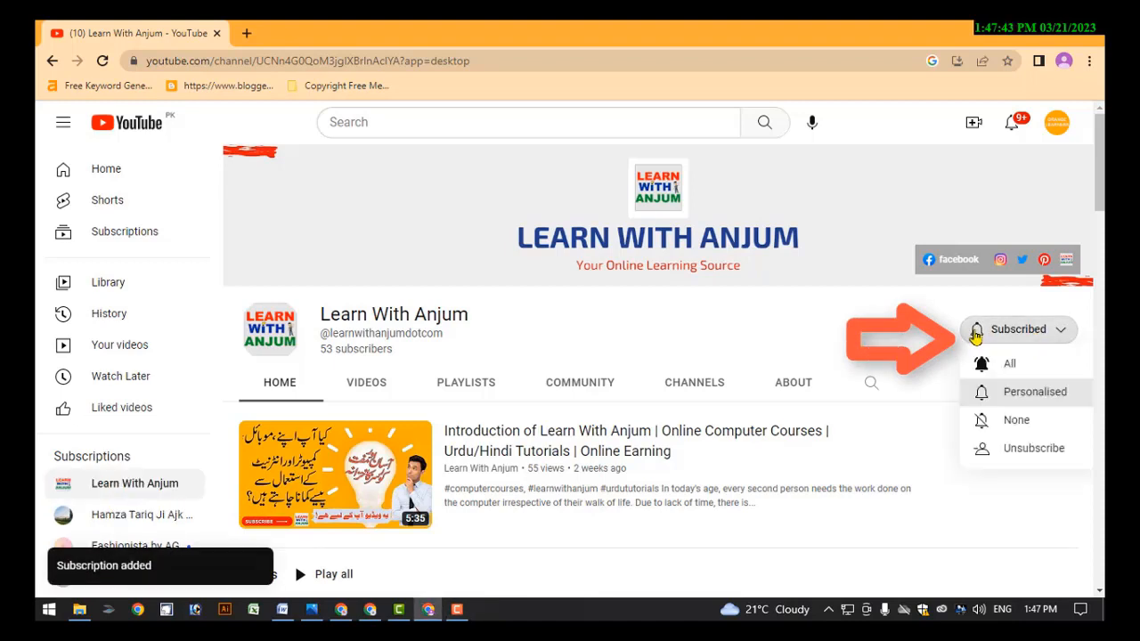
pyautogui.click(1010, 363)
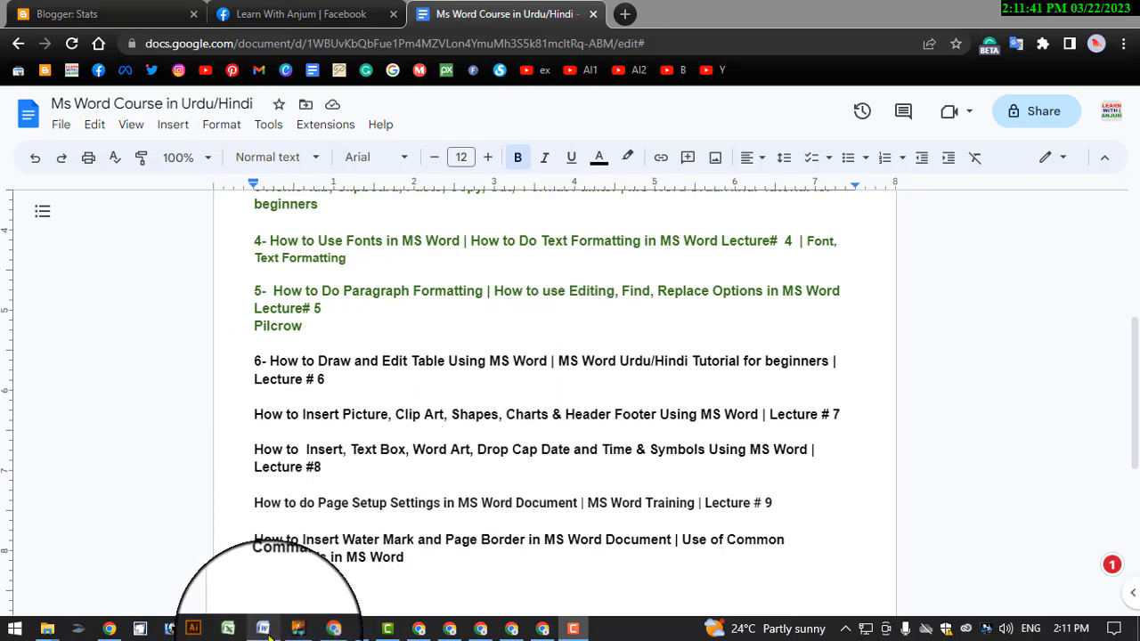
# Switch to Microsoft Word and look at the available options for inserting a table, without adding one
pyautogui.click(263, 629)
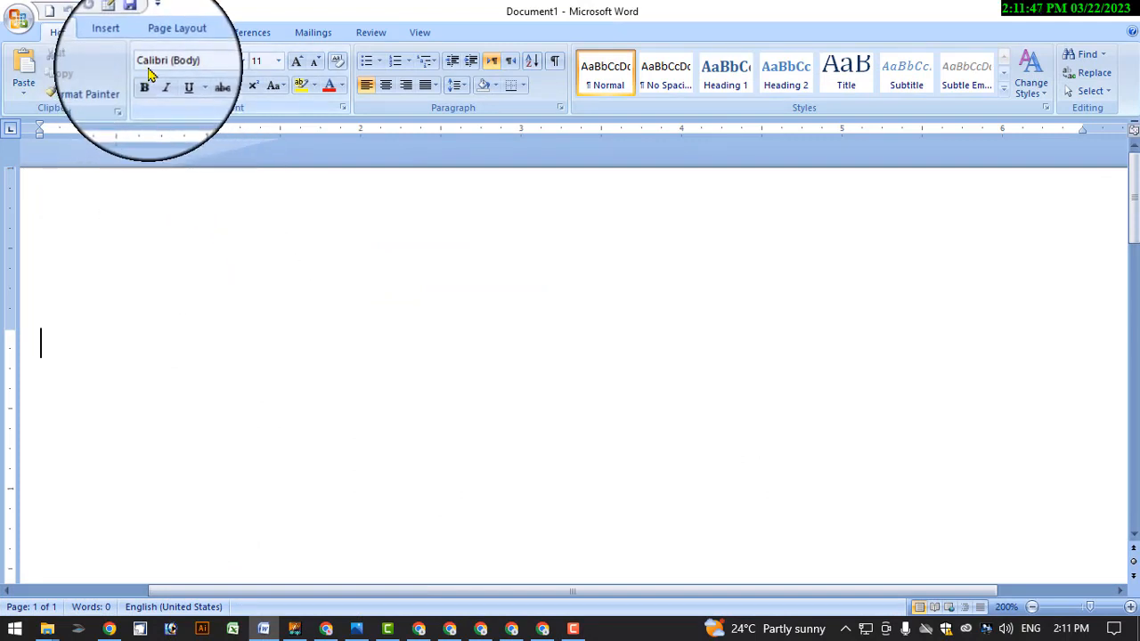
pyautogui.click(110, 33)
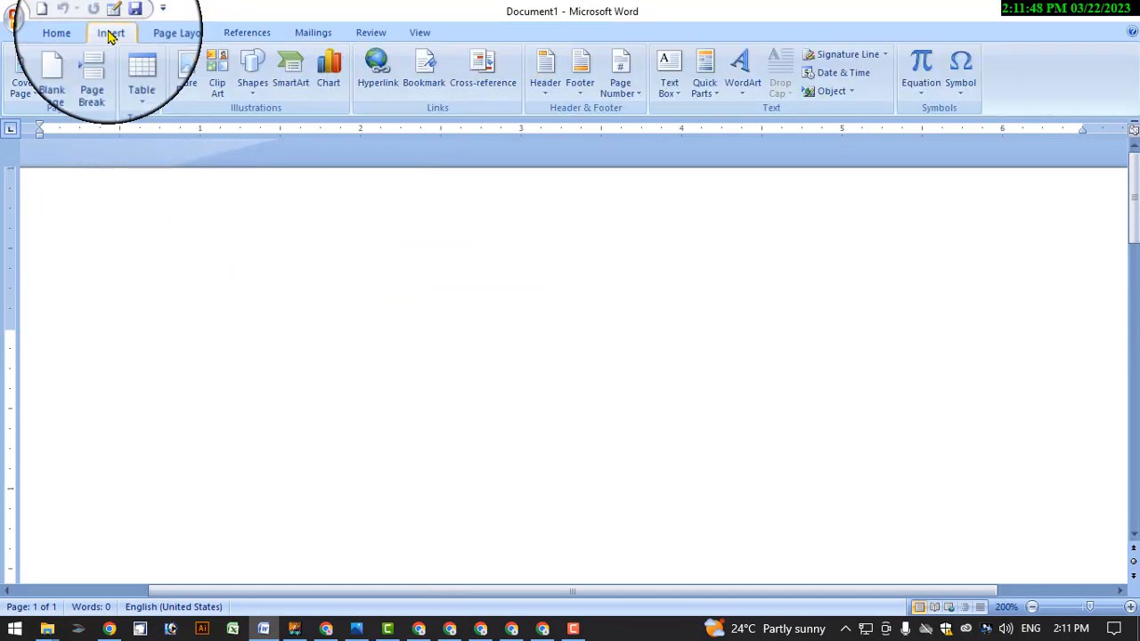
pyautogui.click(142, 93)
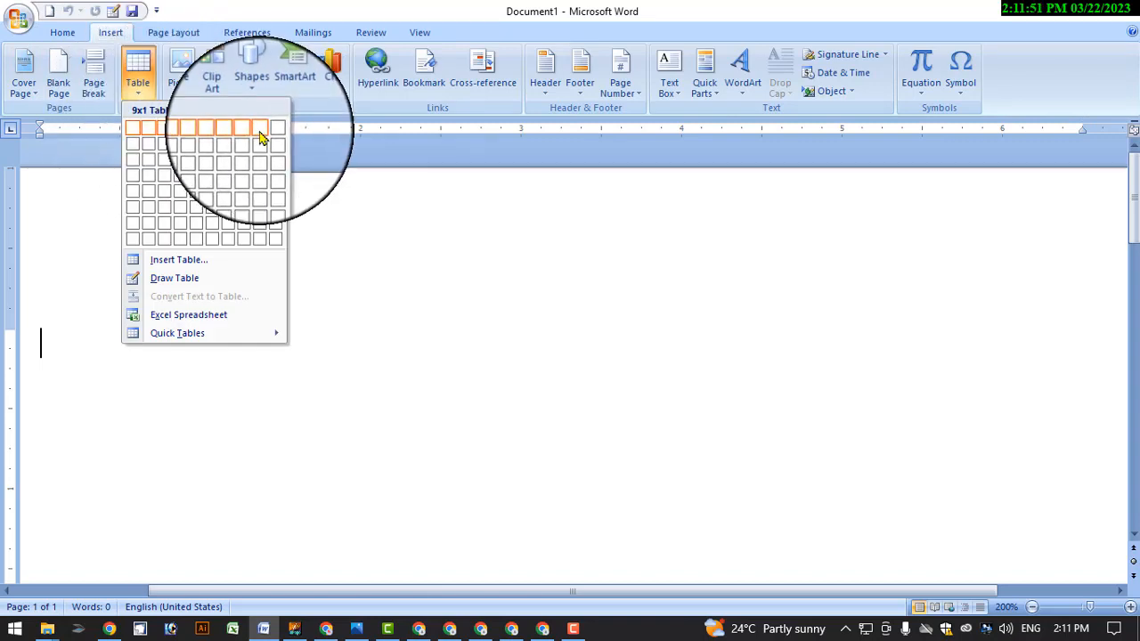
pyautogui.click(407, 237)
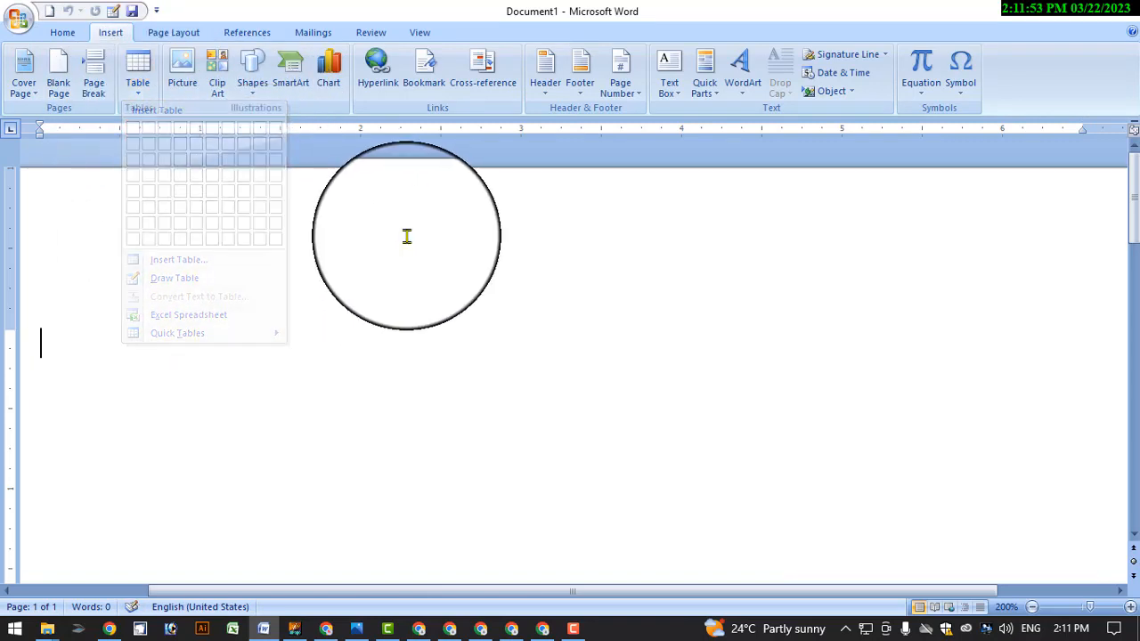
# Switch to the Ms Word Course in Urdu/Hindi document in Google Docs and review its lecture outline from the beginning
pyautogui.click(328, 630)
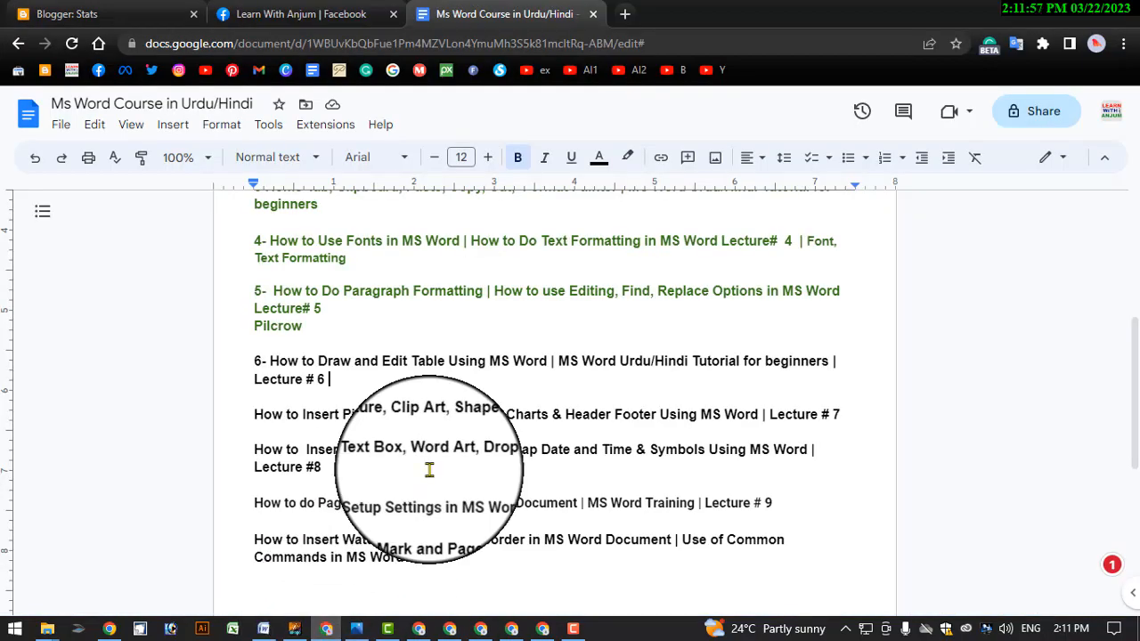
pyautogui.scroll(3, 429, 469)
pyautogui.scroll(1, 428, 469)
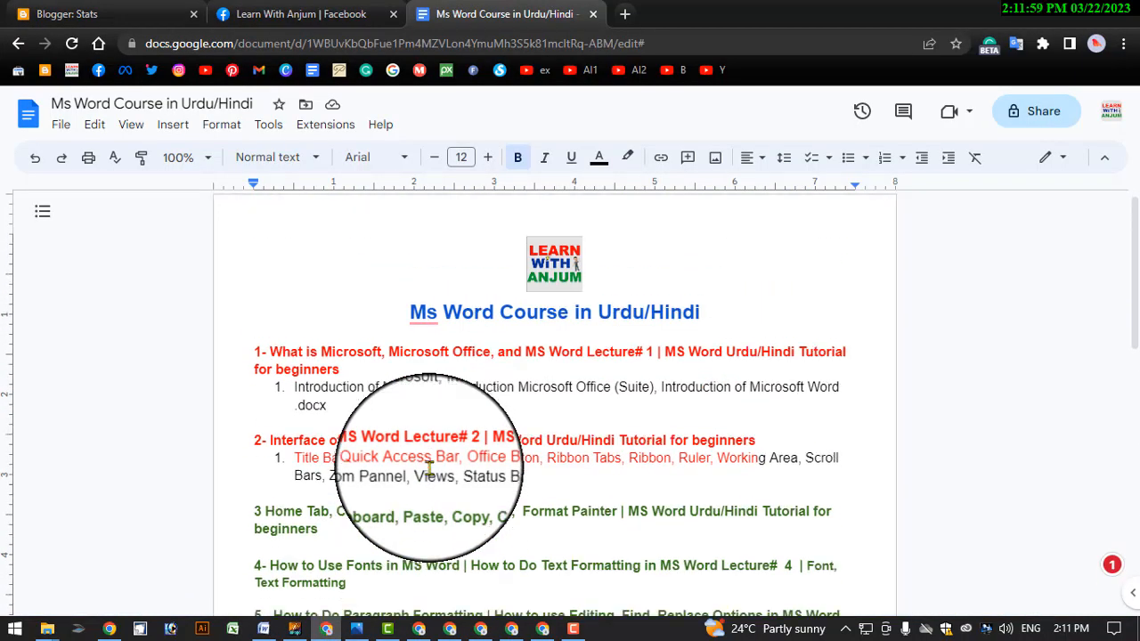
pyautogui.scroll(-2, 407, 428)
pyautogui.scroll(-2, 397, 327)
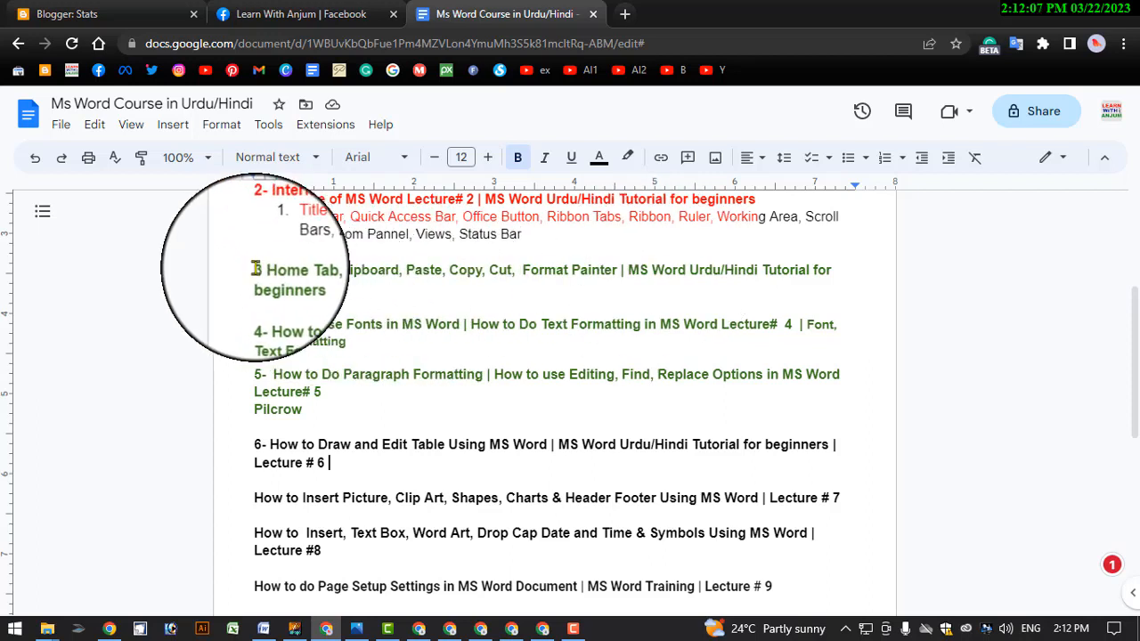
# Highlight the titles of lectures 3, 4, 5 and 6 in turn and look over the remaining lectures in the outline
pyautogui.moveTo(256, 270); pyautogui.dragTo(345, 288)
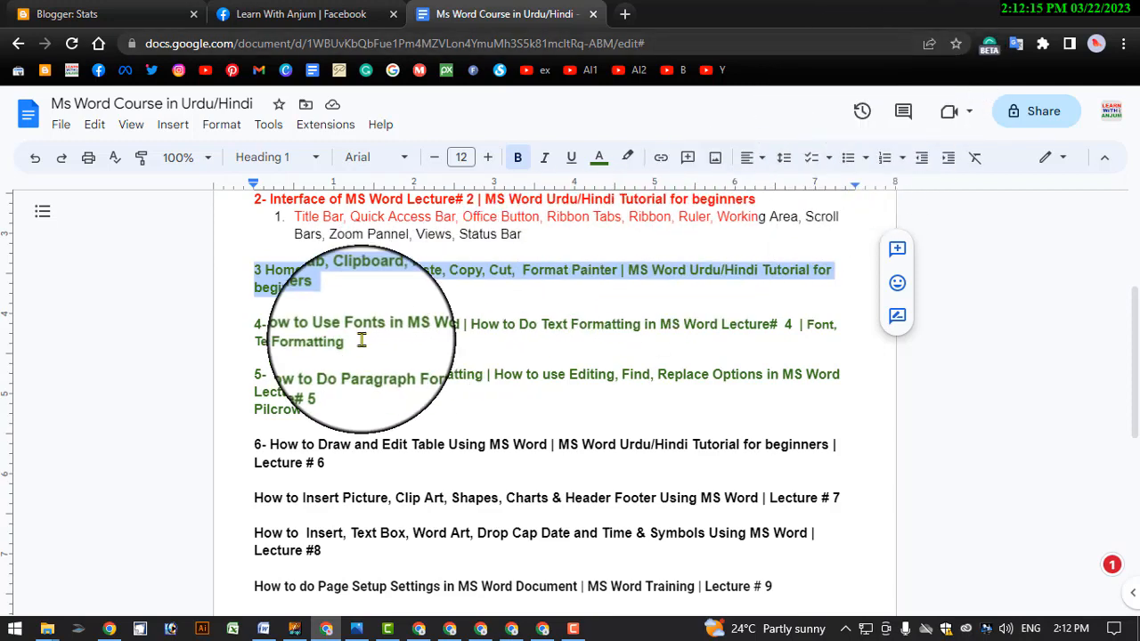
pyautogui.moveTo(246, 326); pyautogui.dragTo(418, 345)
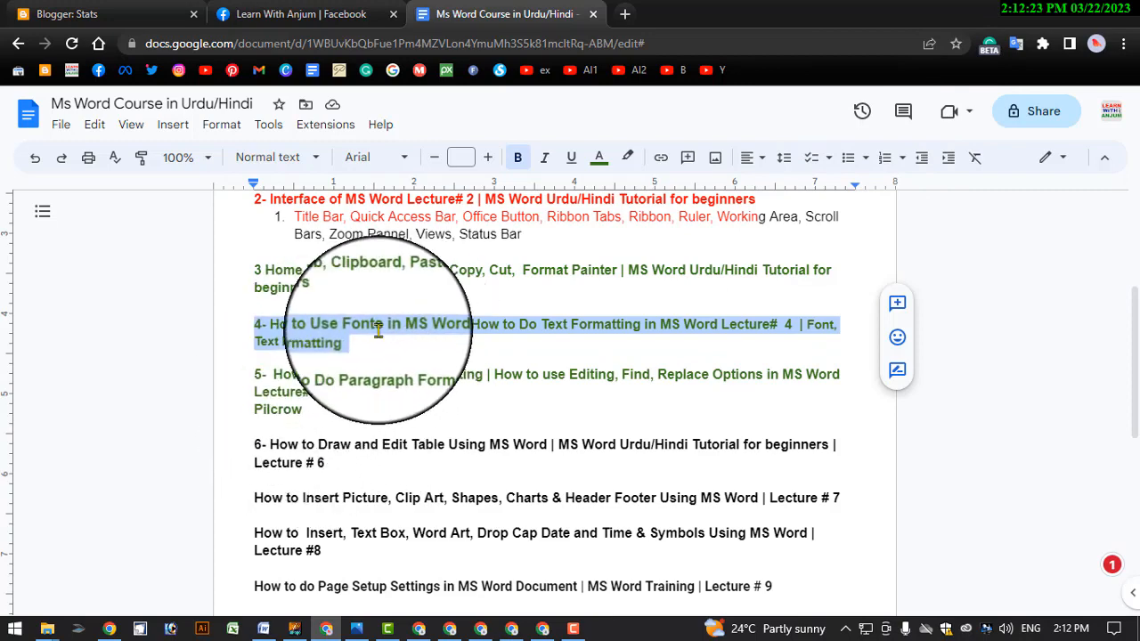
pyautogui.moveTo(256, 374); pyautogui.dragTo(327, 398)
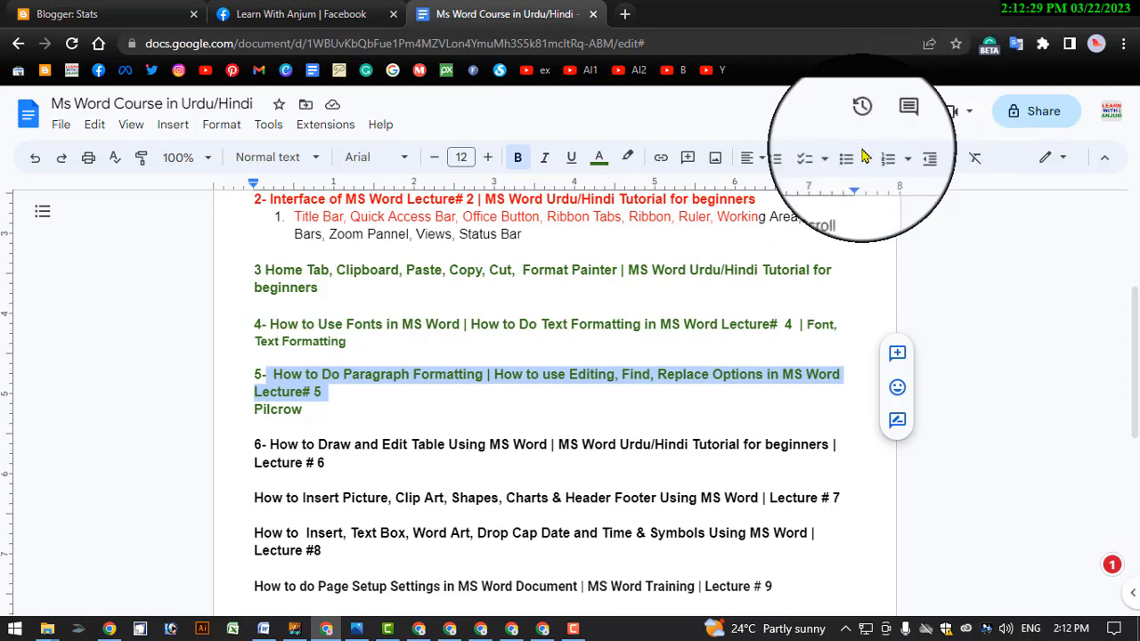
pyautogui.scroll(-2, 476, 323)
pyautogui.scroll(2, 570, 321)
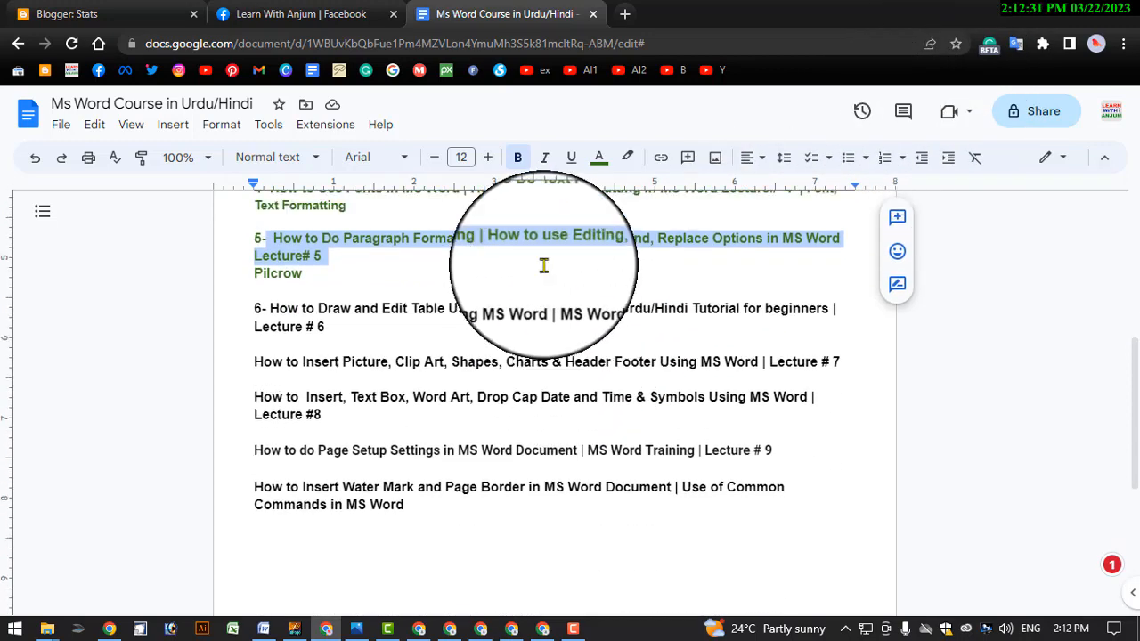
pyautogui.moveTo(255, 270); pyautogui.dragTo(356, 465)
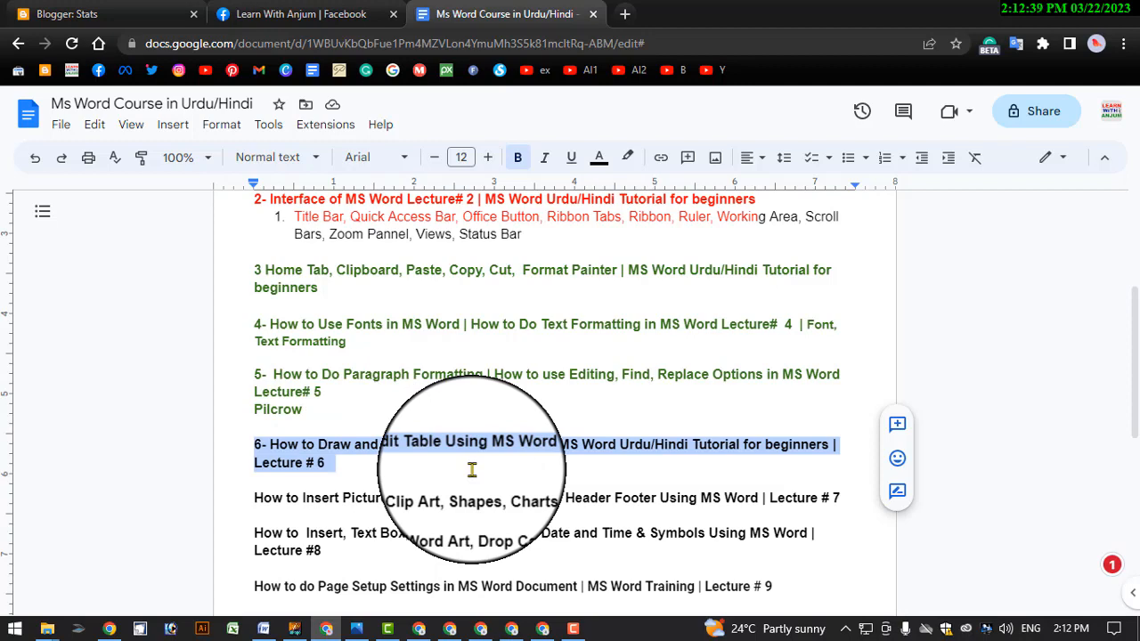
pyautogui.scroll(-2, 472, 467)
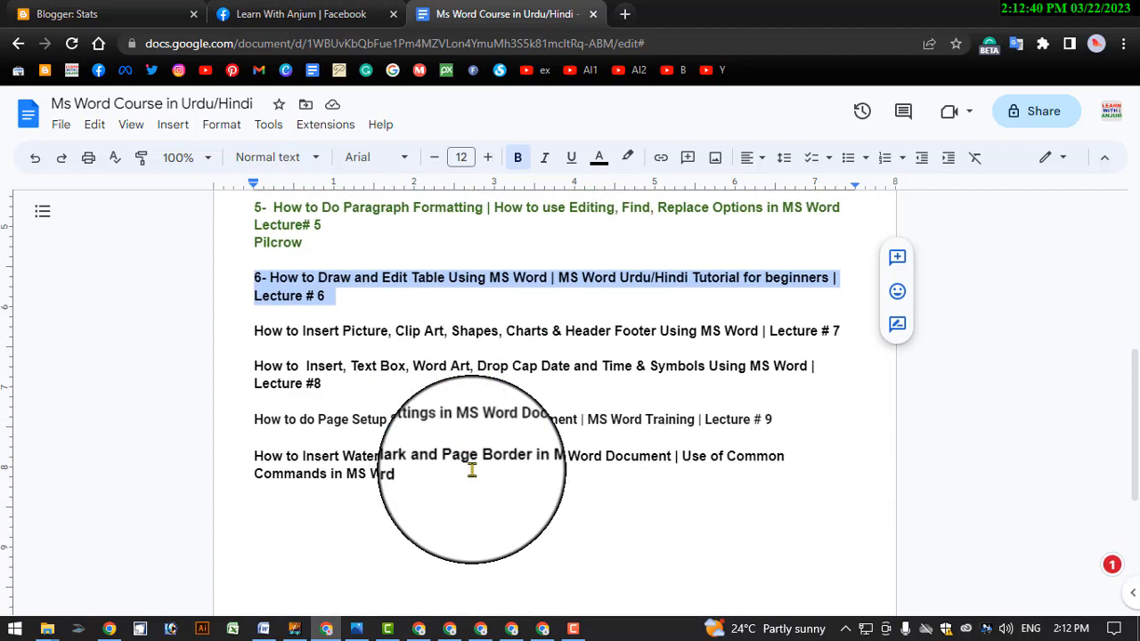
# Switch to Microsoft Word, insert the built-in Annual cover page and give it the title "Computer Notes"
pyautogui.click(263, 628)
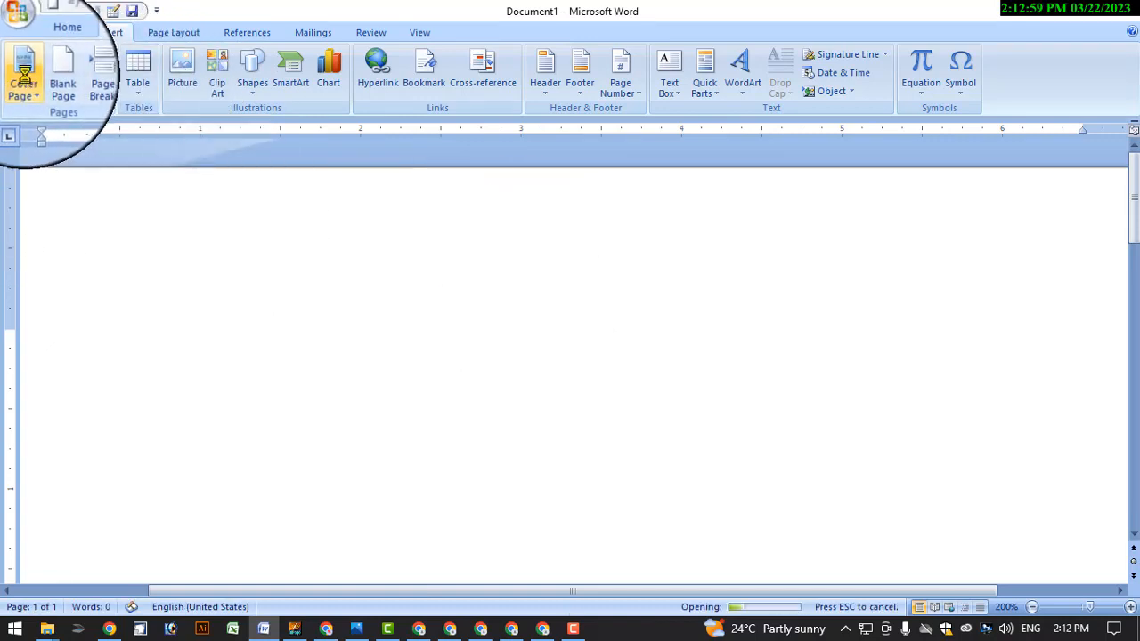
pyautogui.click(24, 74)
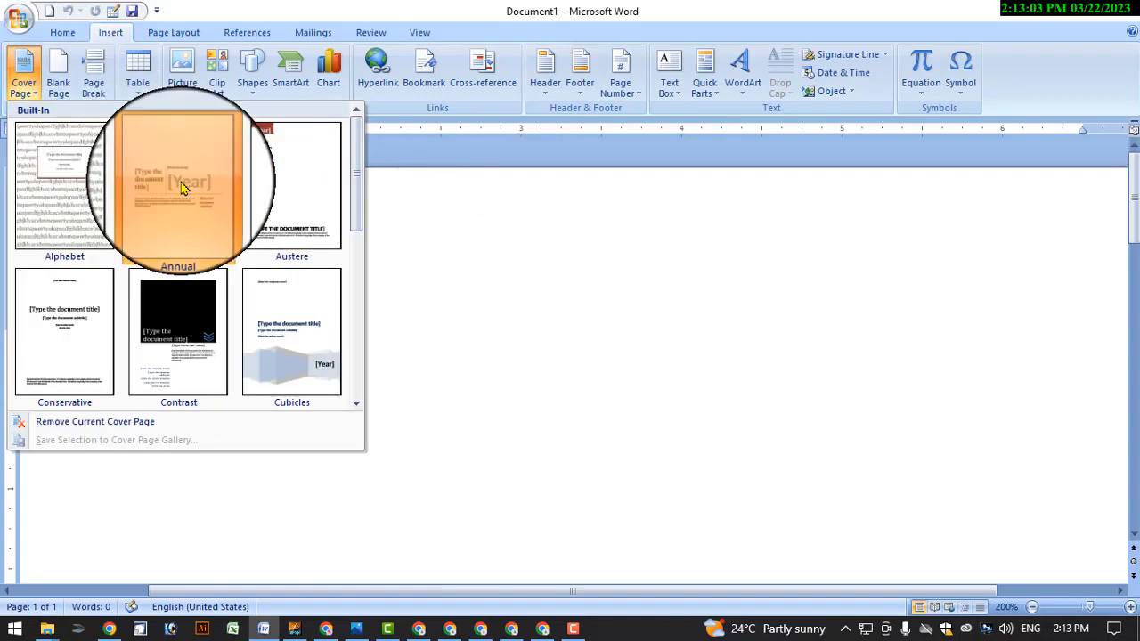
pyautogui.click(180, 187)
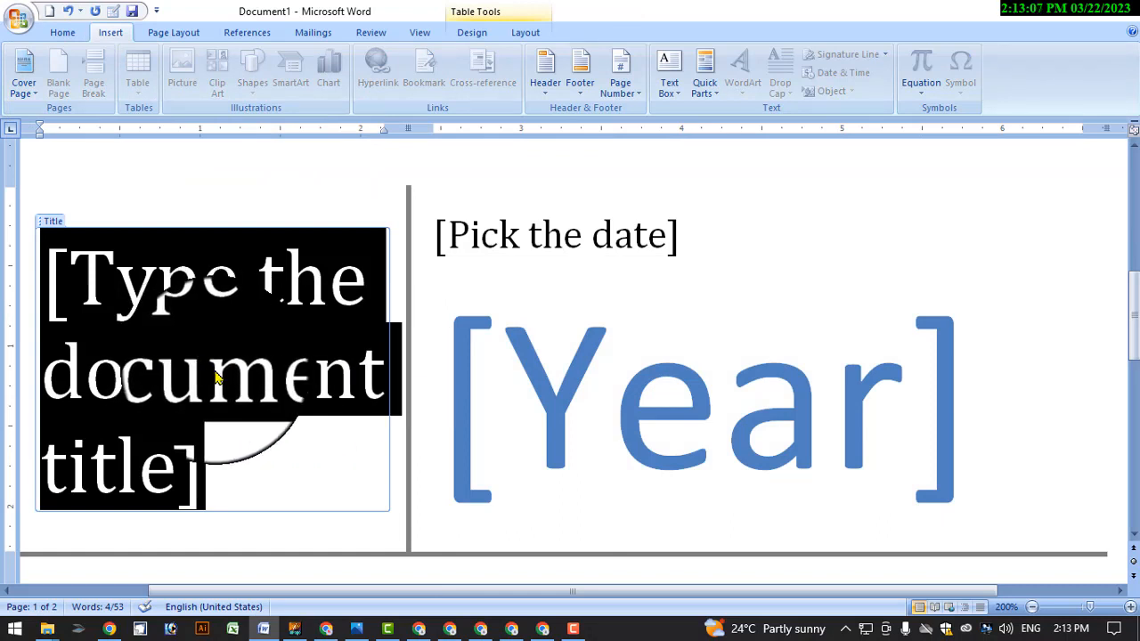
pyautogui.write('Comput')
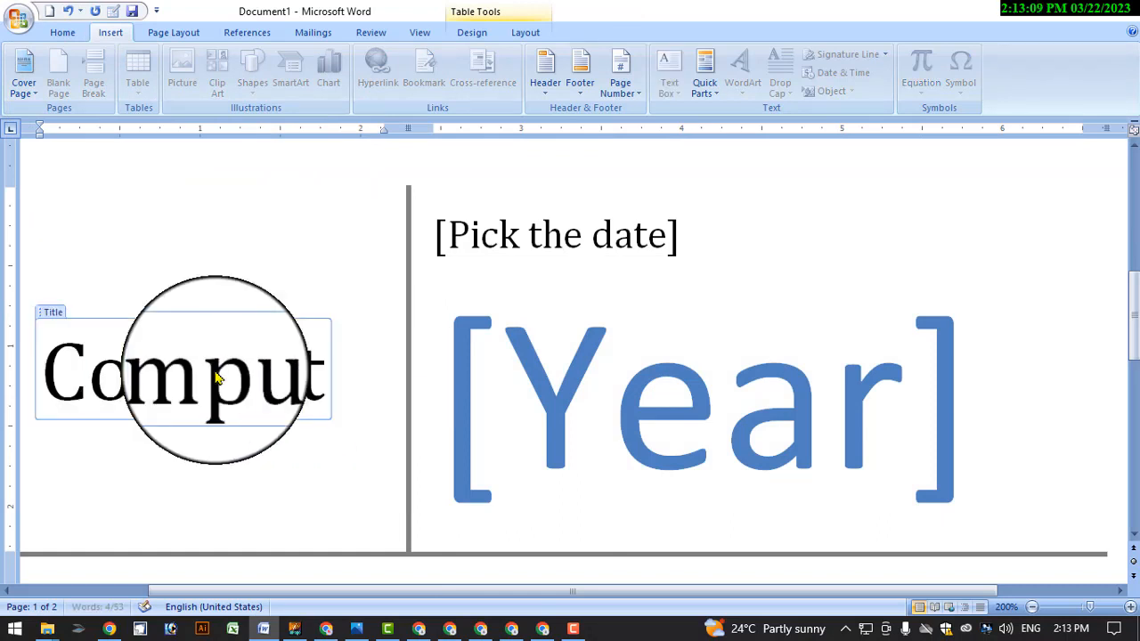
pyautogui.write('er Notes')
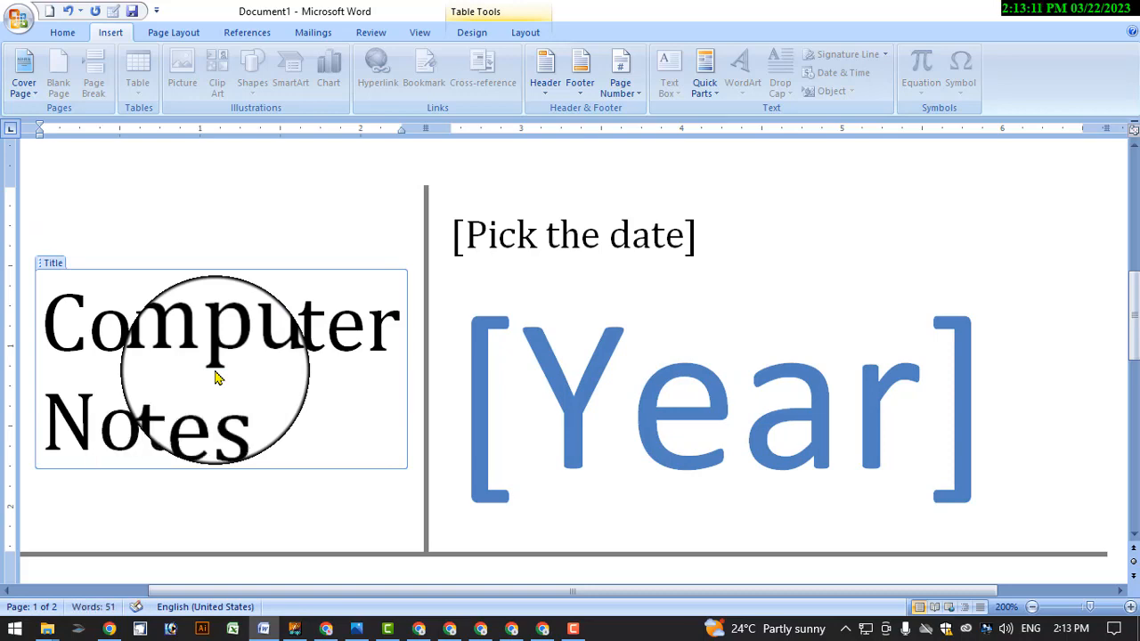
# Set the cover page's year and date to March 22, 2023
pyautogui.click(776, 386)
pyautogui.scroll(-3, 707, 402)
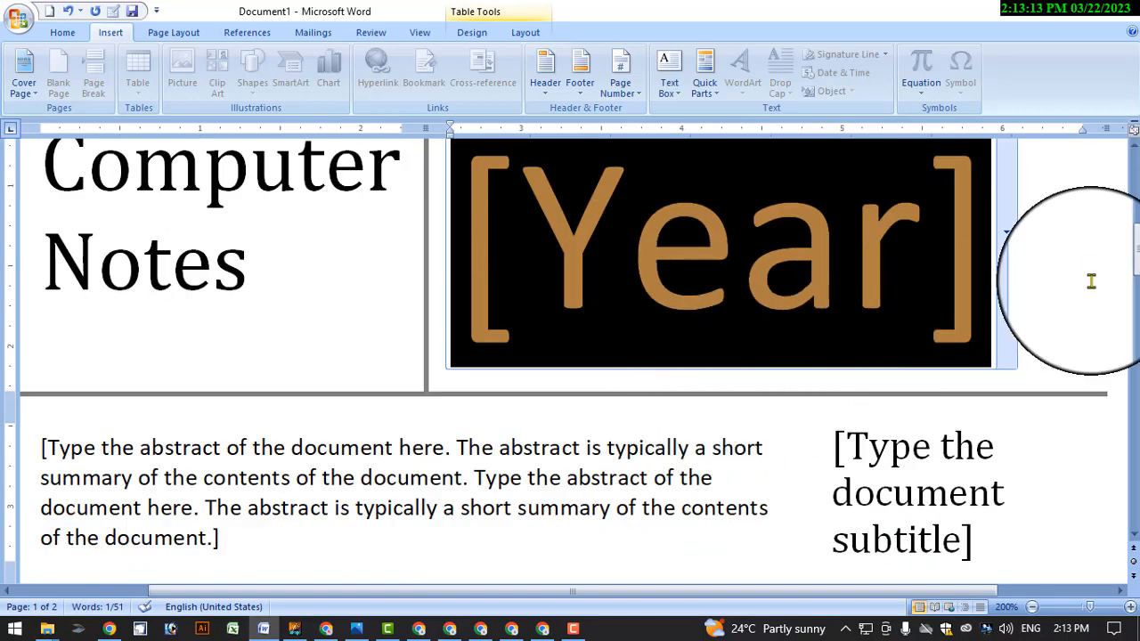
pyautogui.click(1006, 234)
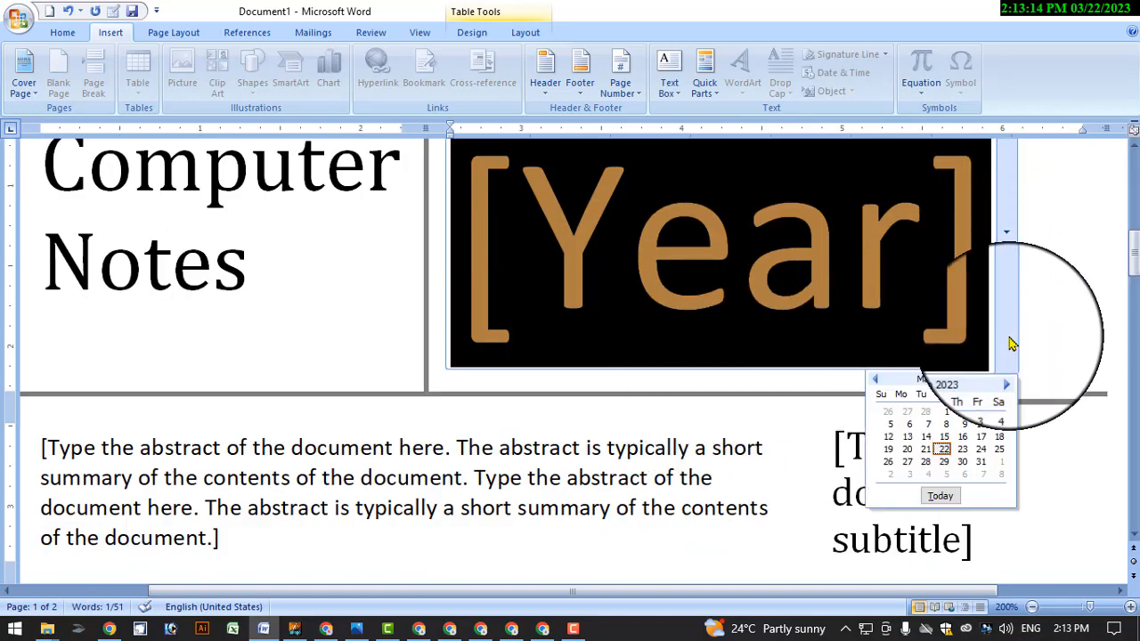
pyautogui.click(943, 451)
pyautogui.scroll(3, 713, 303)
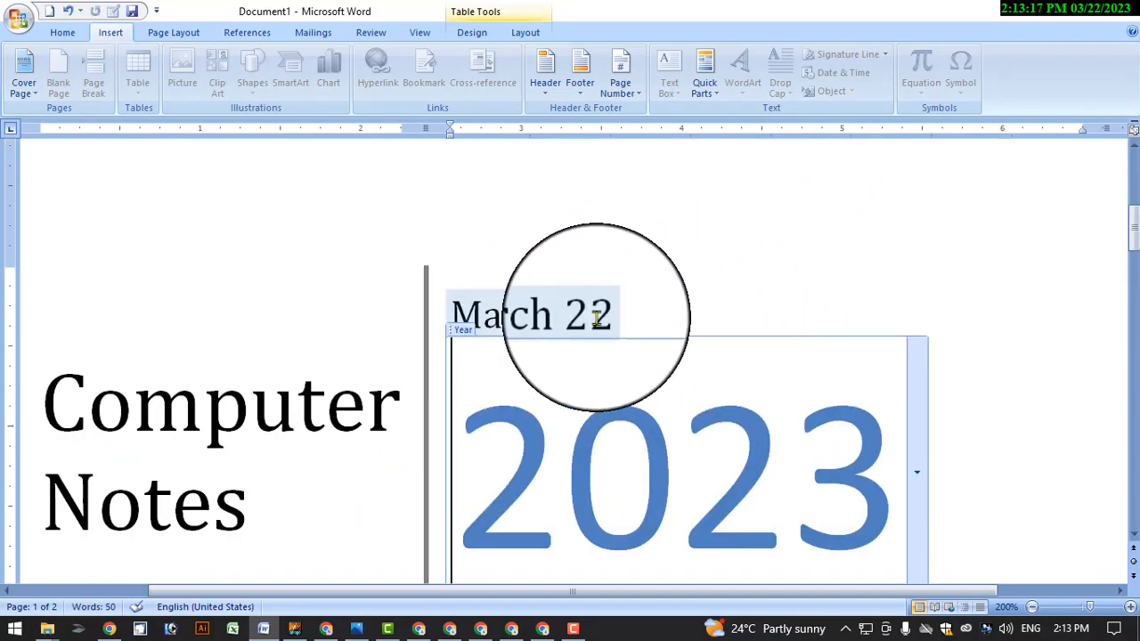
# Replace the cover page's subtitle placeholder with "Computer Basic"
pyautogui.scroll(-3, 624, 339)
pyautogui.scroll(-1, 601, 390)
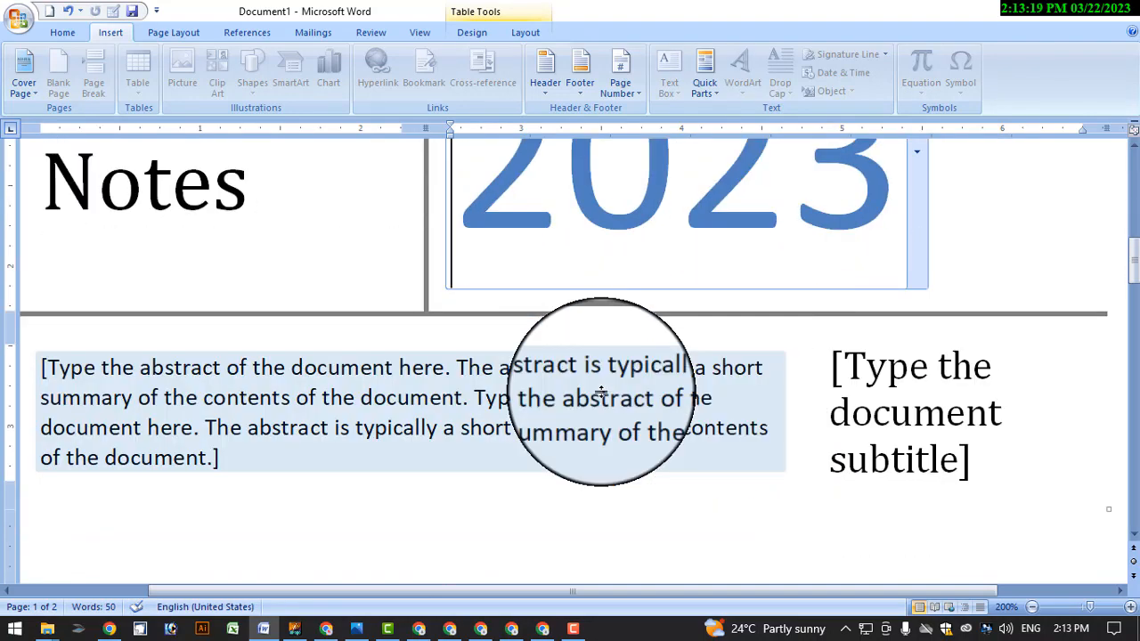
pyautogui.scroll(-1, 601, 391)
pyautogui.click(877, 350)
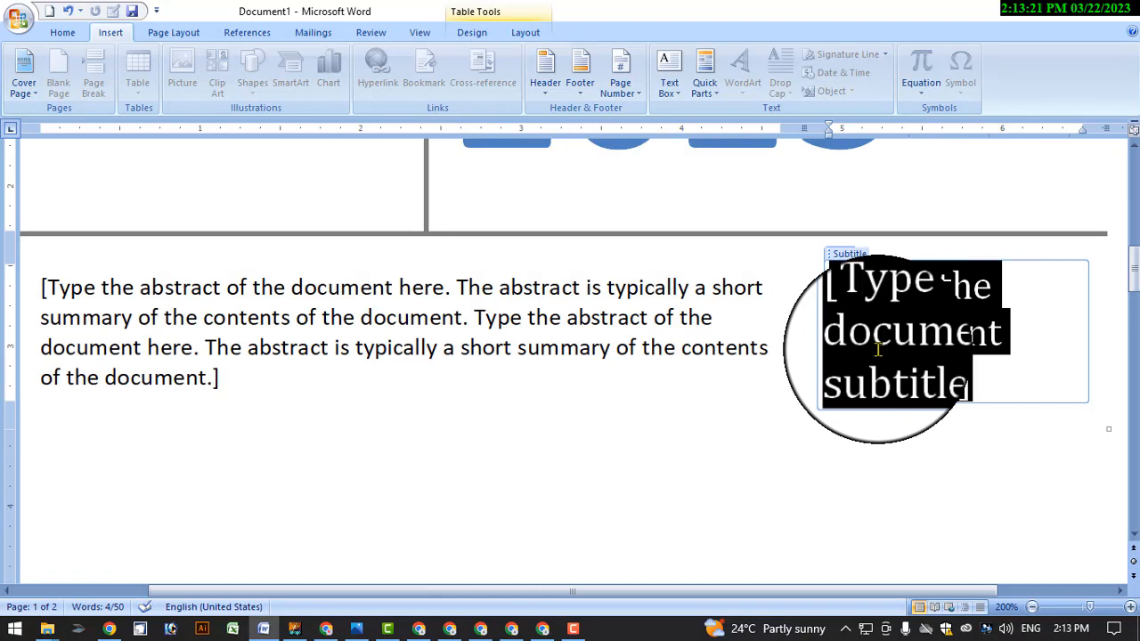
pyautogui.write('Computer B')
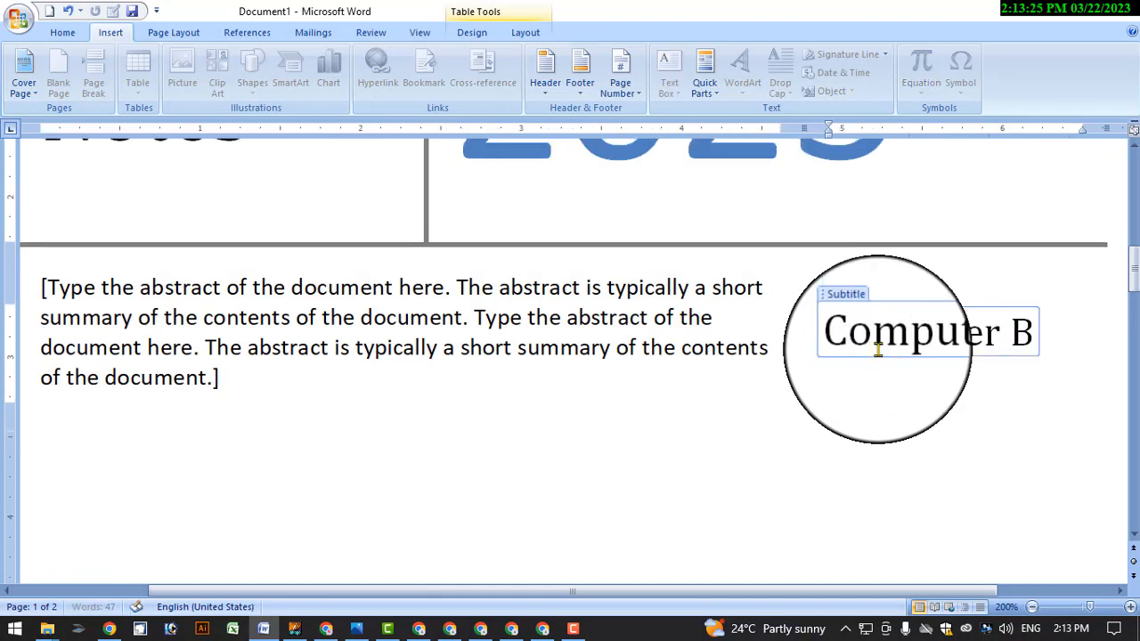
pyautogui.write('asic')
pyautogui.press('BackSpace')
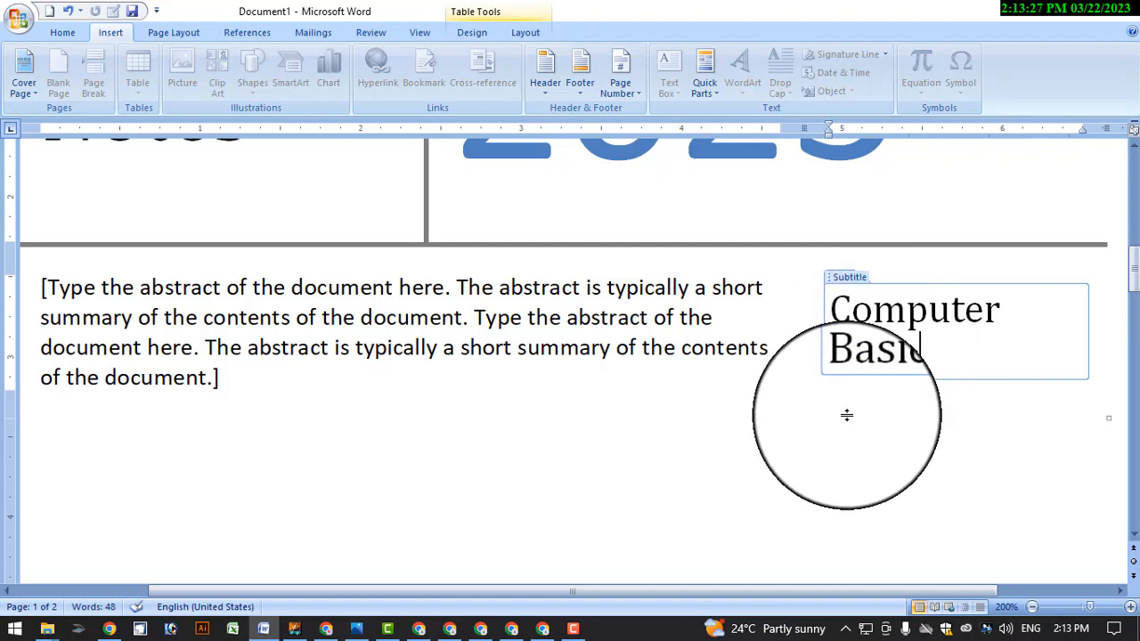
# Zoom out to 140% and look over the finished cover page and the page after it
pyautogui.scroll(5, 784, 458)
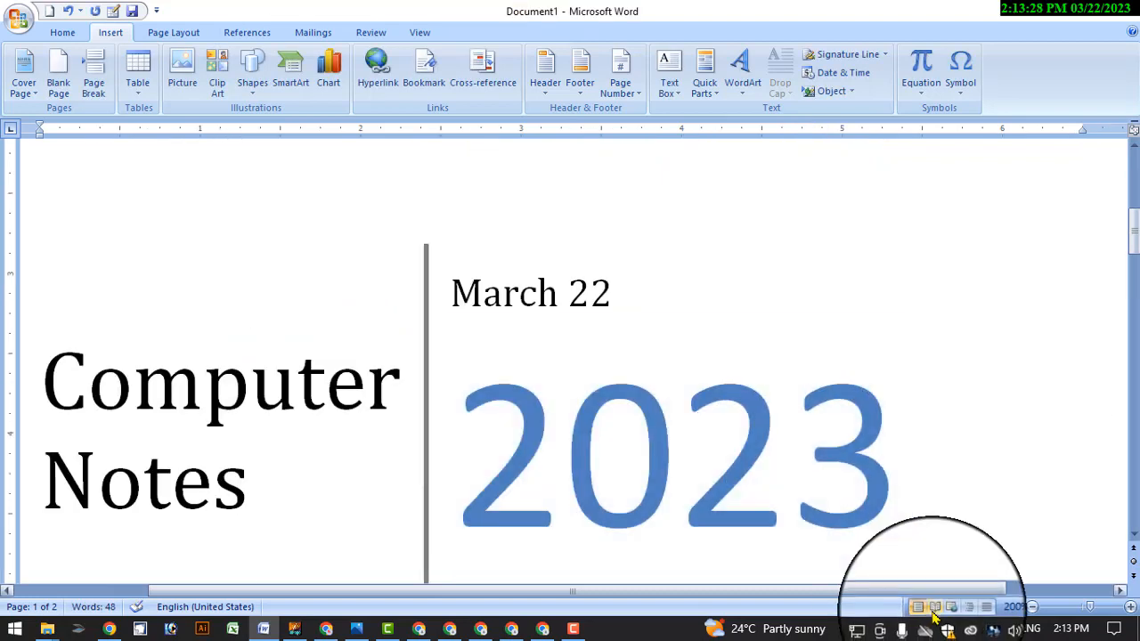
pyautogui.click(1032, 608)
pyautogui.click(1032, 608)
pyautogui.click(1032, 608)
pyautogui.click(1032, 608)
pyautogui.click(1032, 608)
pyautogui.click(1032, 608)
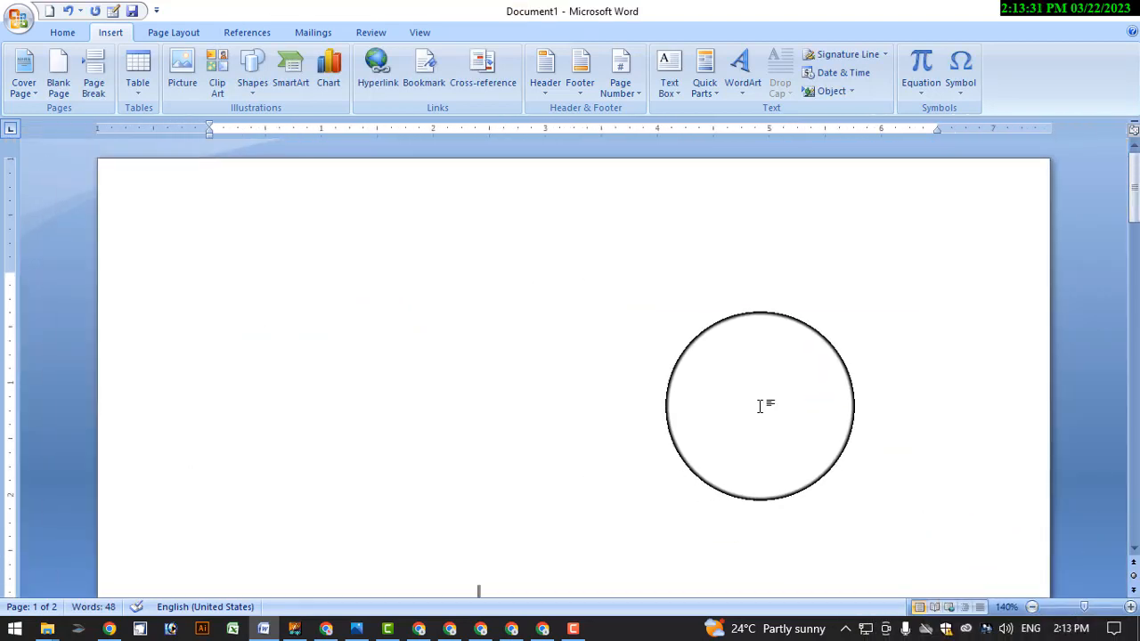
pyautogui.scroll(-5, 824, 354)
pyautogui.scroll(-5, 825, 353)
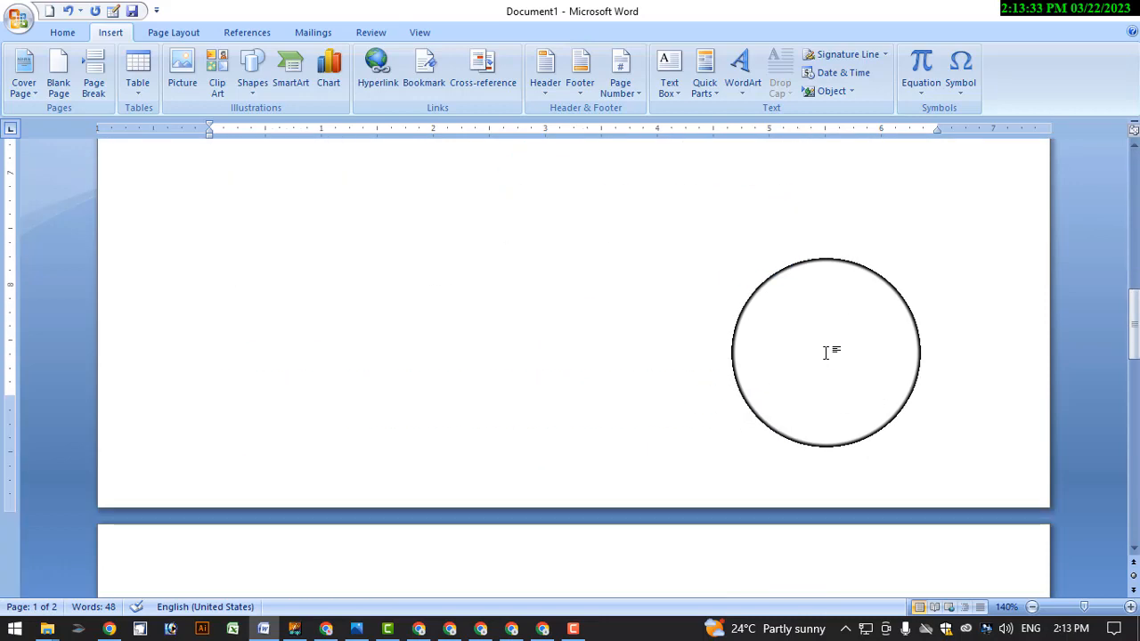
pyautogui.scroll(2, 623, 373)
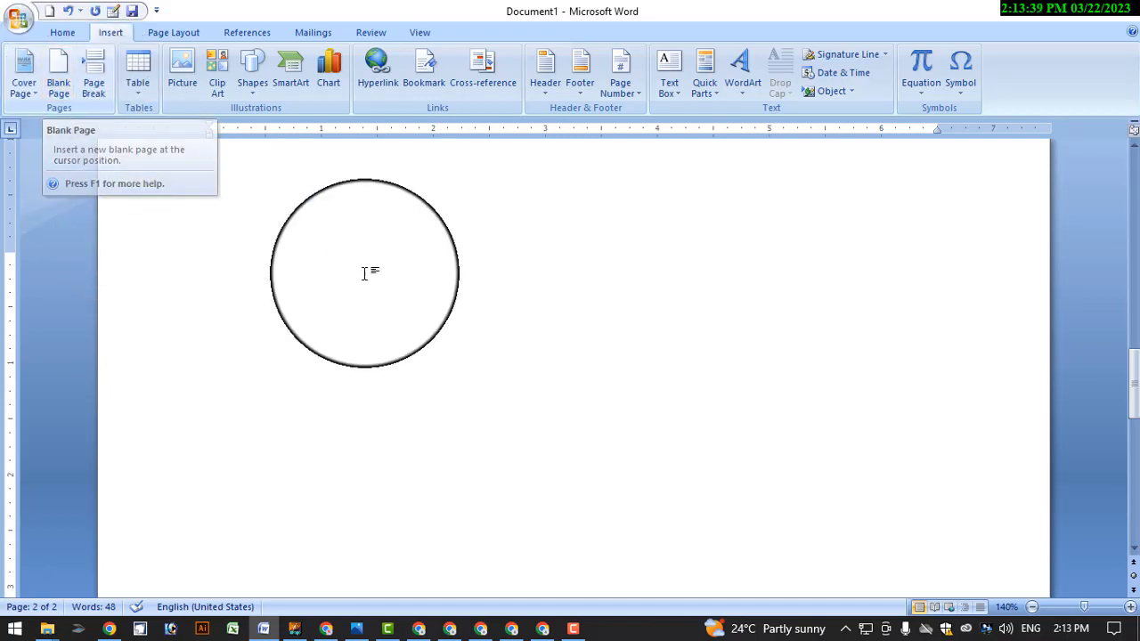
# Insert a blank page at the cursor position on page 2 and check the page number of the added page
pyautogui.scroll(2, 386, 292)
pyautogui.scroll(-2, 386, 293)
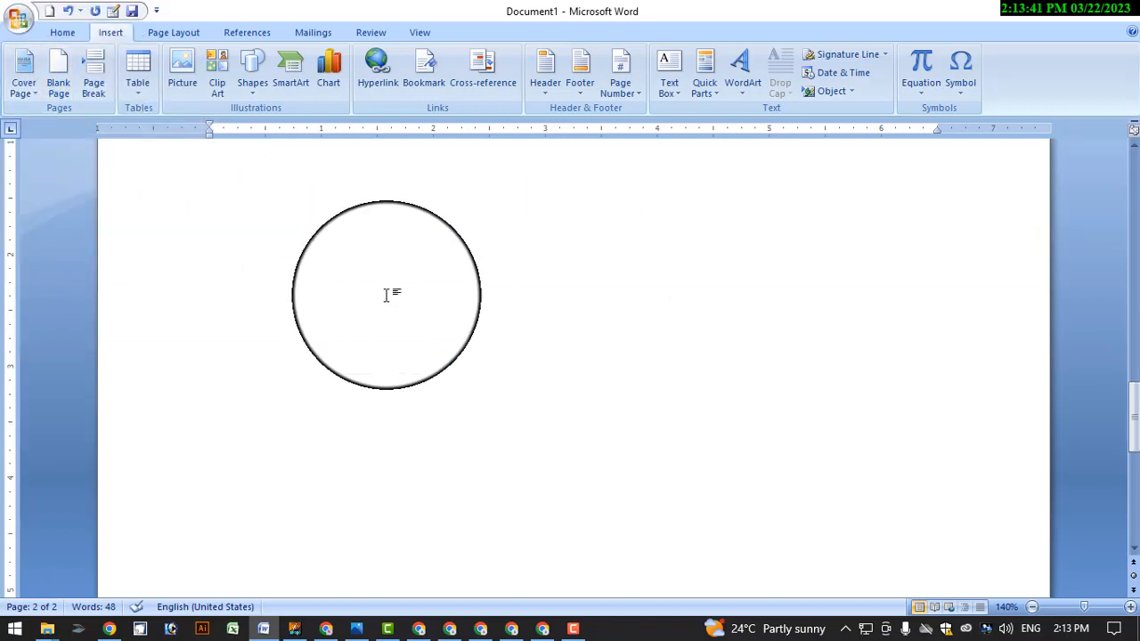
pyautogui.scroll(-2, 383, 305)
pyautogui.click(57, 87)
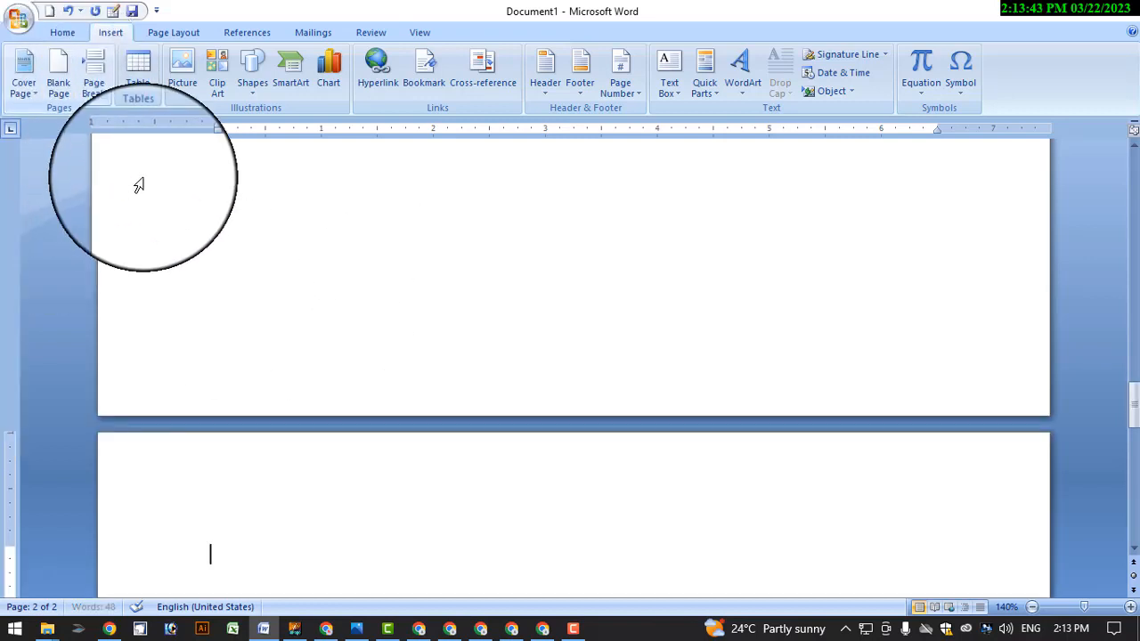
pyautogui.scroll(-5, 176, 215)
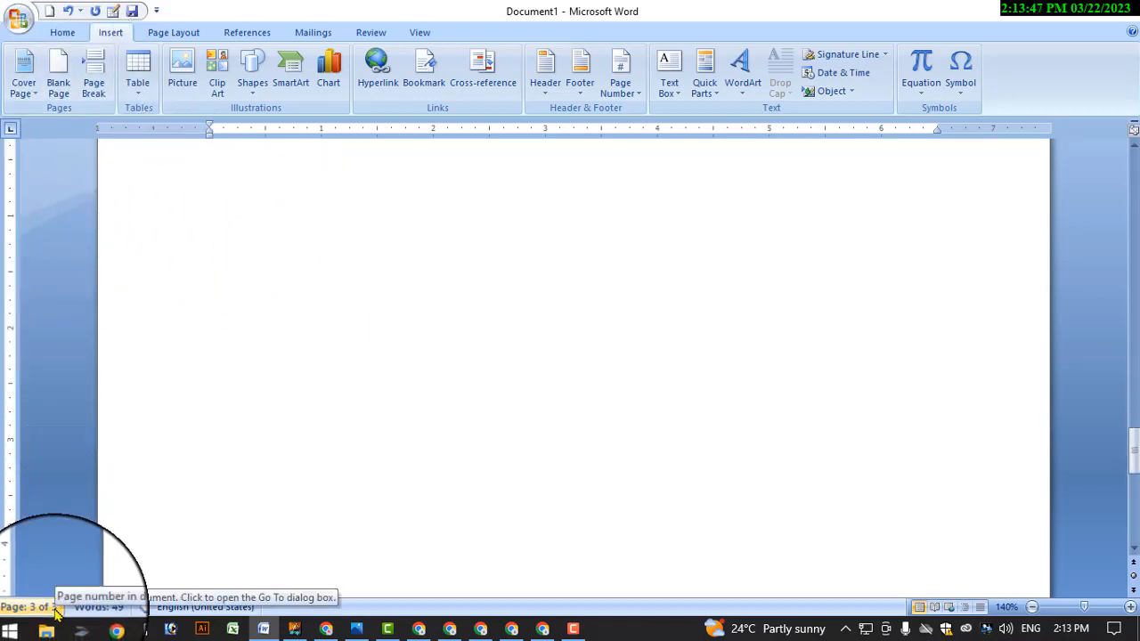
# Insert a page break after the second line of the sample text on page 3 and select the line below the break
pyautogui.scroll(1, 217, 302)
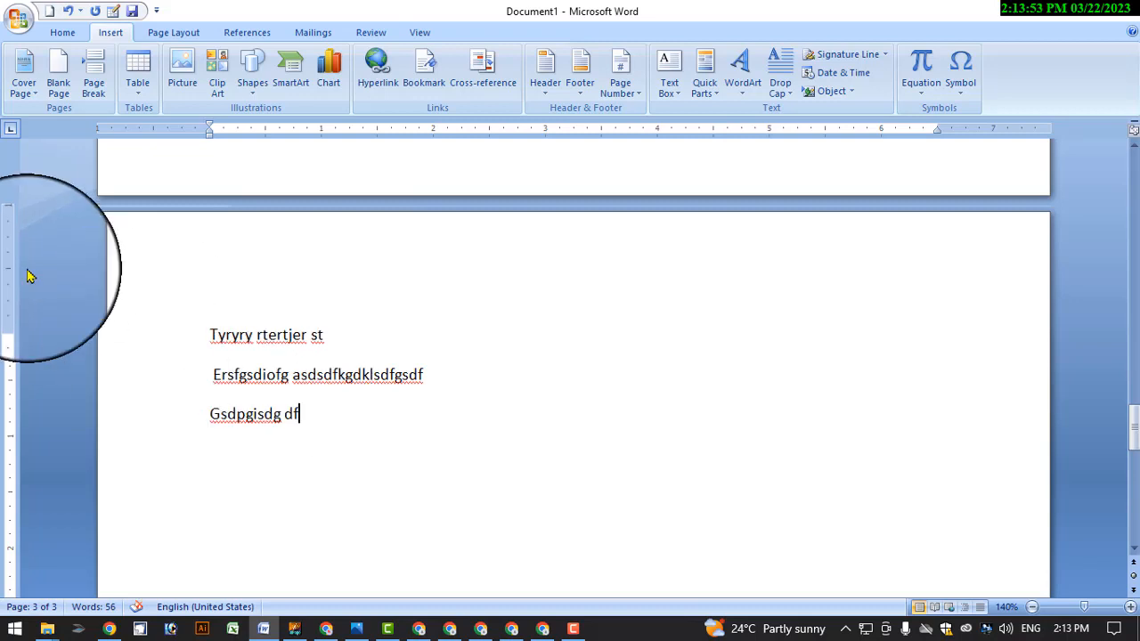
pyautogui.click(450, 377)
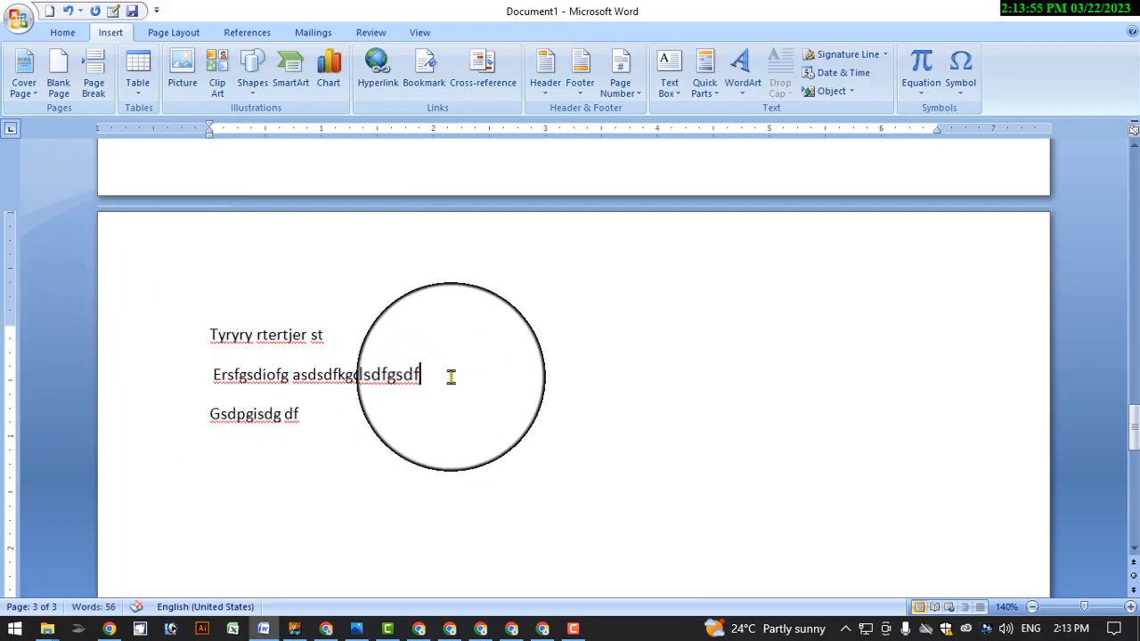
pyautogui.click(94, 86)
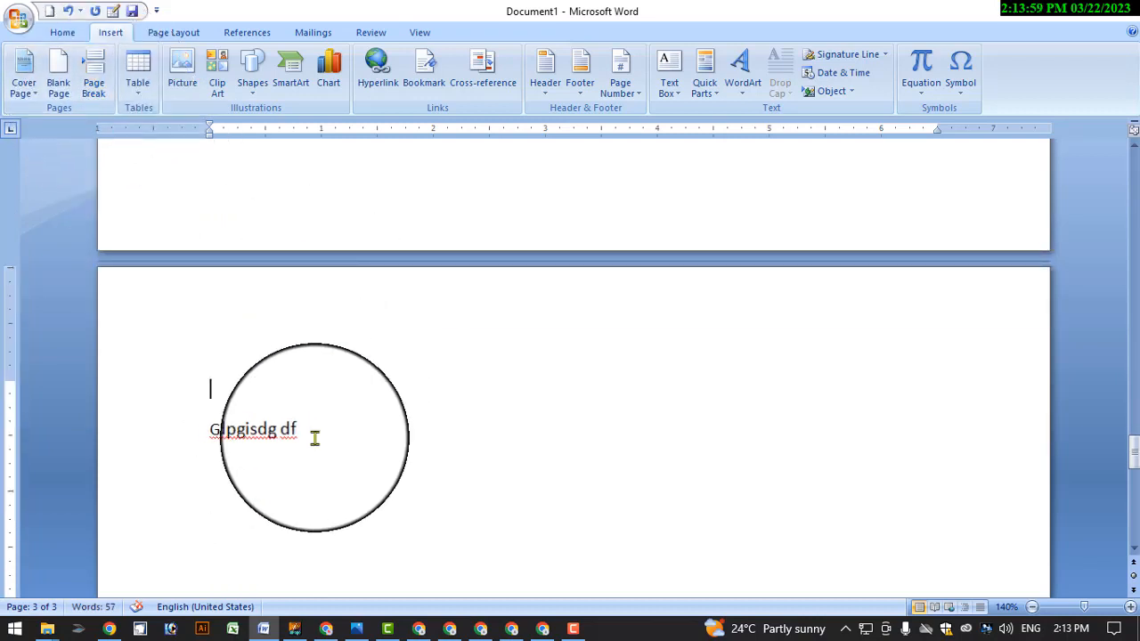
pyautogui.tripleClick(331, 435)
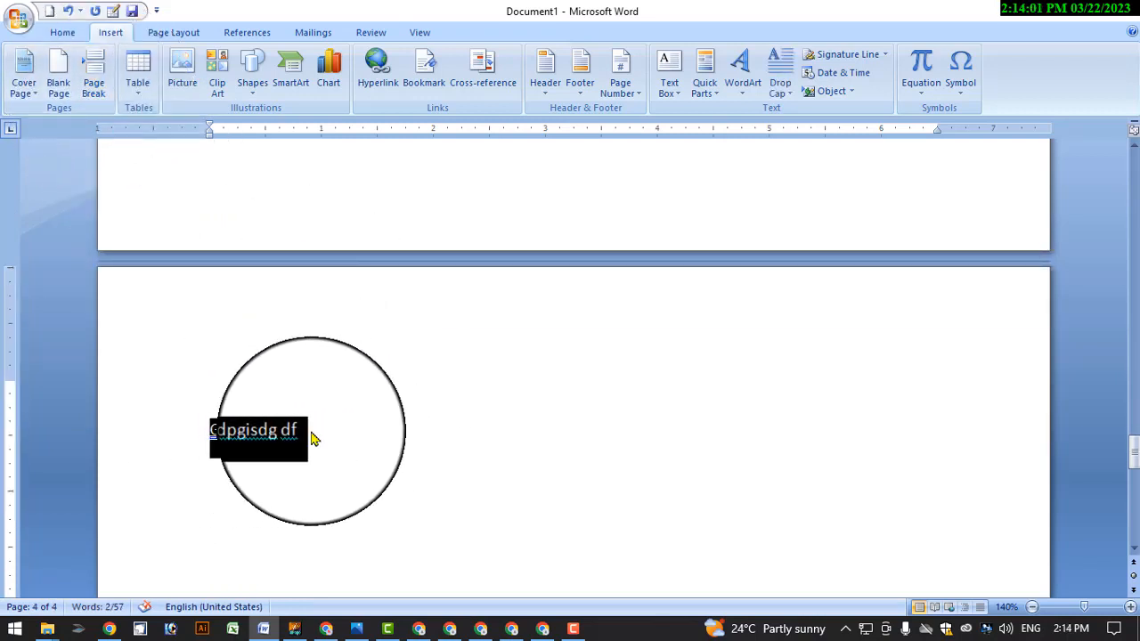
# Select the entire content of the document and delete it
pyautogui.click(63, 32)
pyautogui.scroll(5, 269, 285)
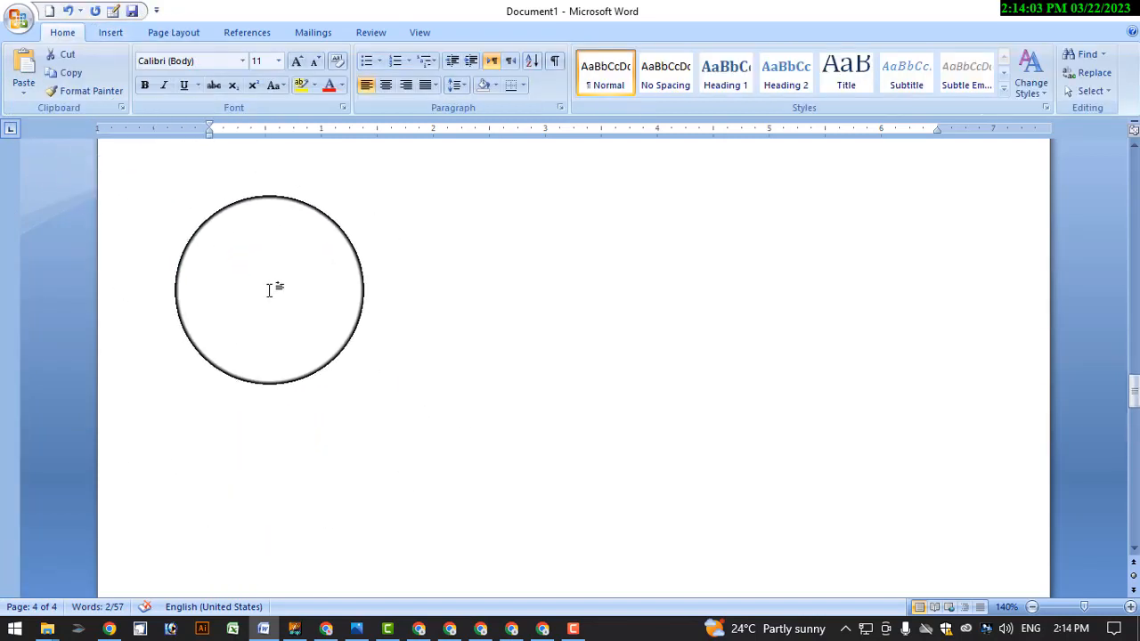
pyautogui.hotkey('ctrl', 'a')
pyautogui.press('Delete')
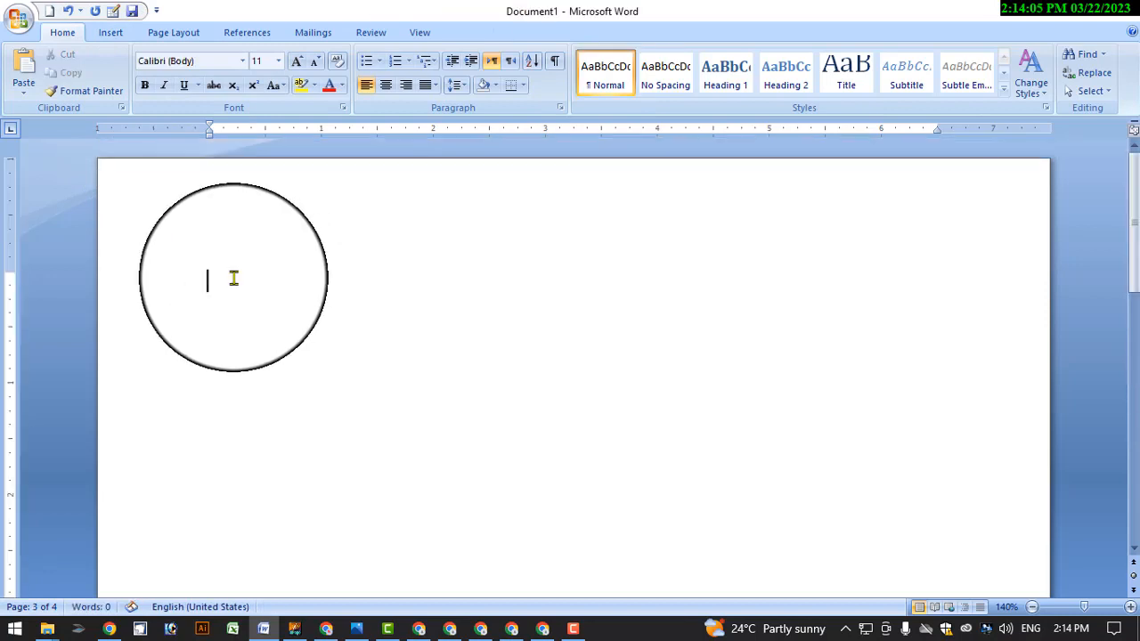
pyautogui.click(572, 629)
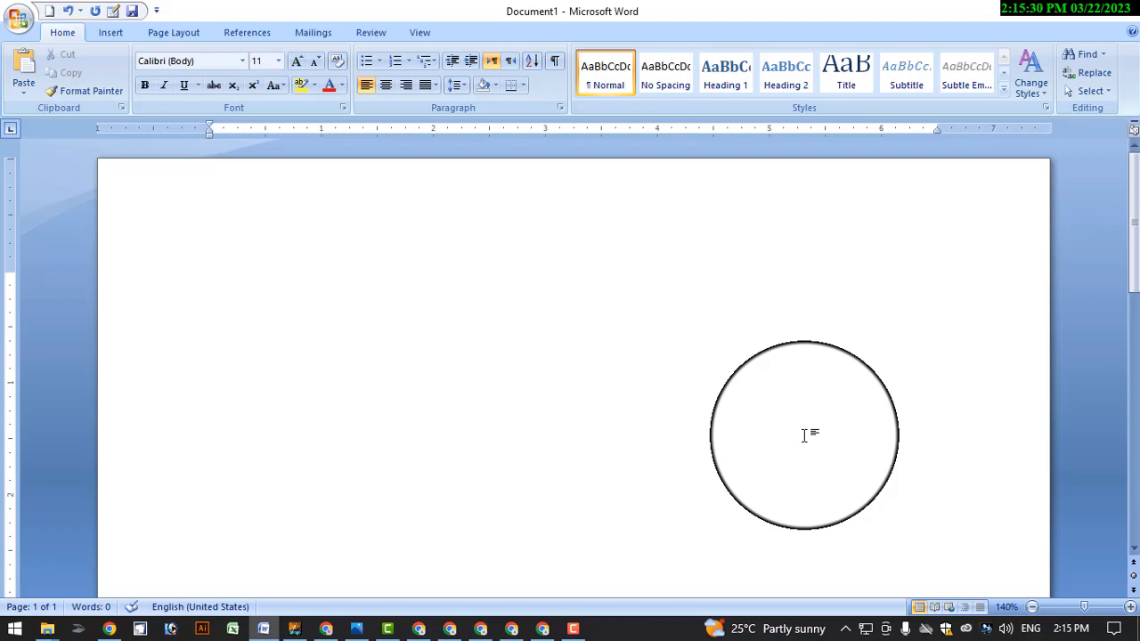
# Switch to Chrome, open learnwithanjum.com in a new tab and go to its MS Word lectures
pyautogui.click(320, 628)
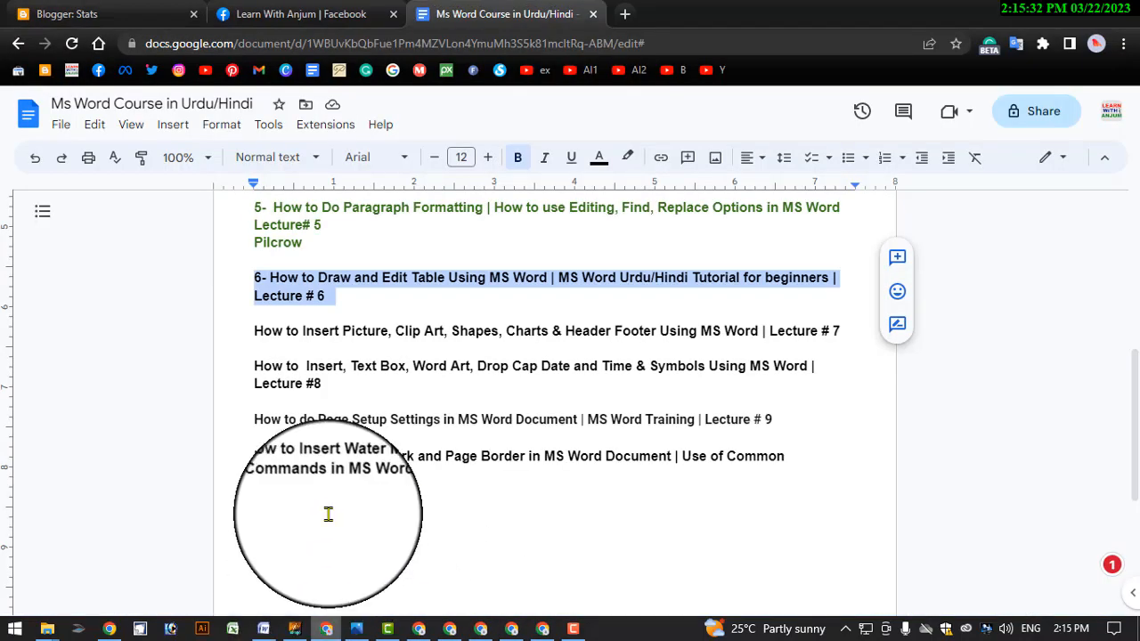
pyautogui.click(624, 13)
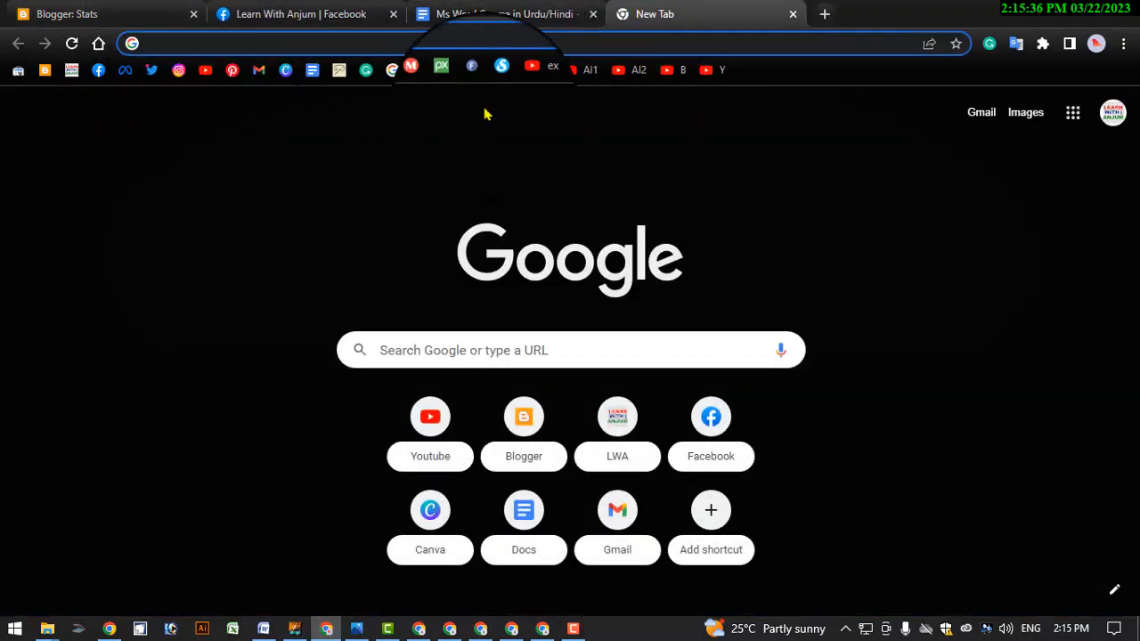
pyautogui.click(71, 70)
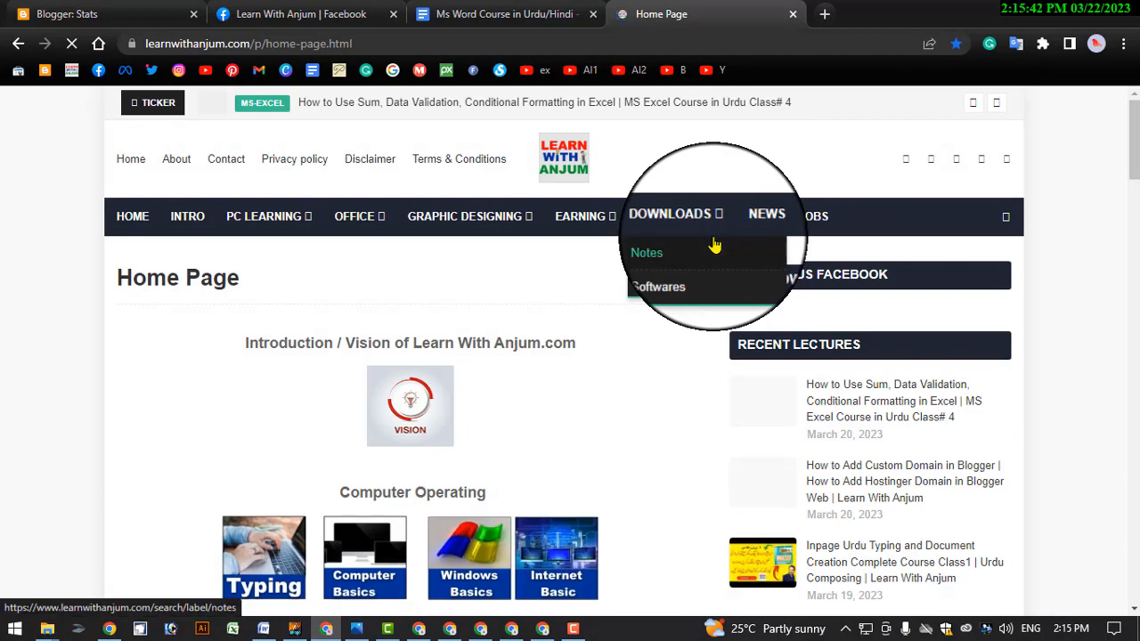
pyautogui.scroll(-2, 710, 245)
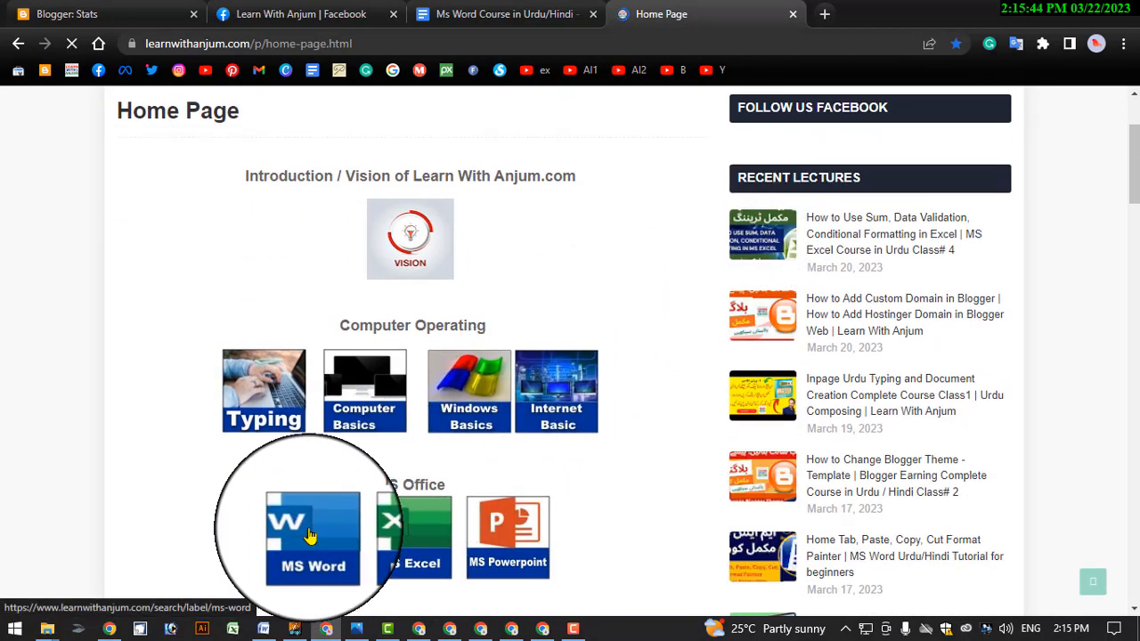
pyautogui.click(309, 534)
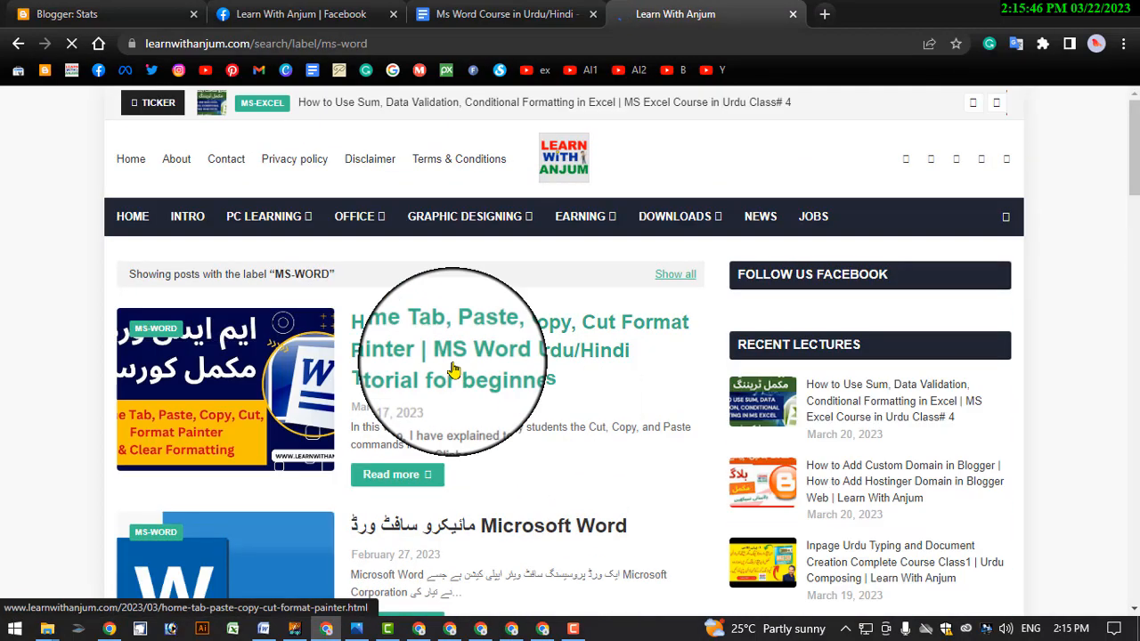
# Find the Urdu post about inserting a table in MS Word and open the full article
pyautogui.scroll(-2, 534, 347)
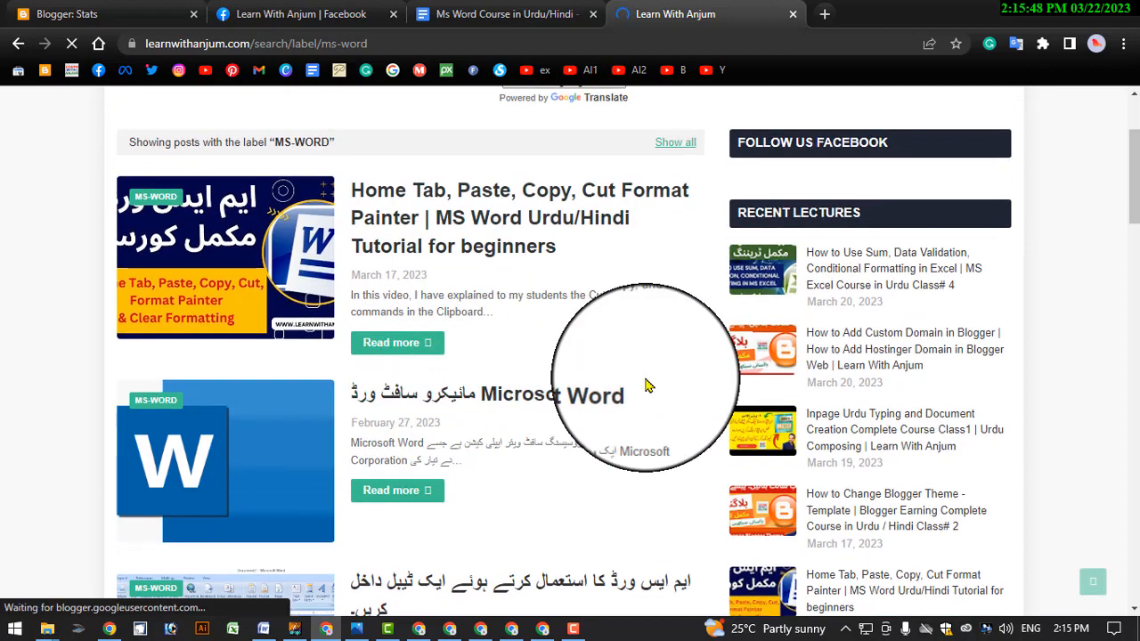
pyautogui.scroll(-2, 648, 385)
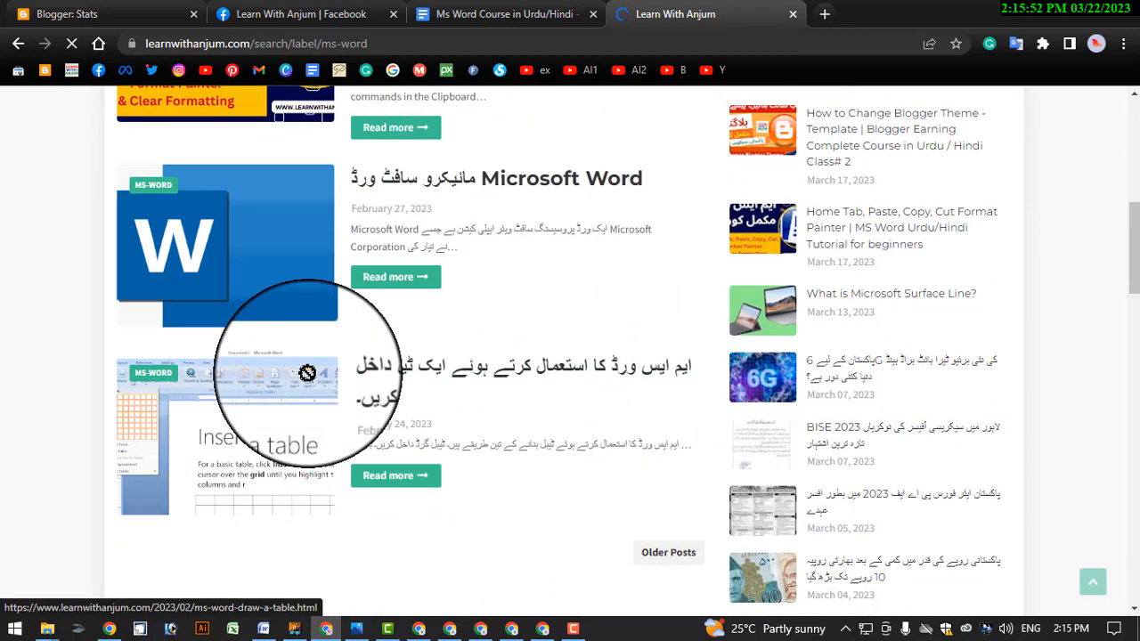
pyautogui.click(377, 475)
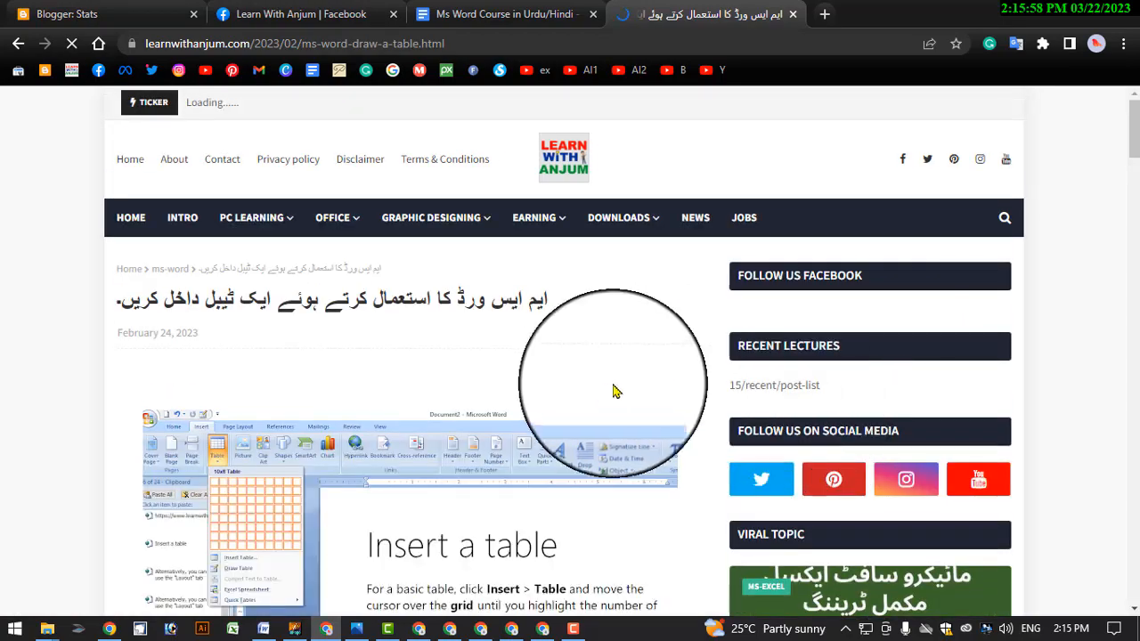
# Look through the article's sections on table grid, Insert Table, Draw Table, Quick Table, converting text and adding rows
pyautogui.scroll(-6, 602, 392)
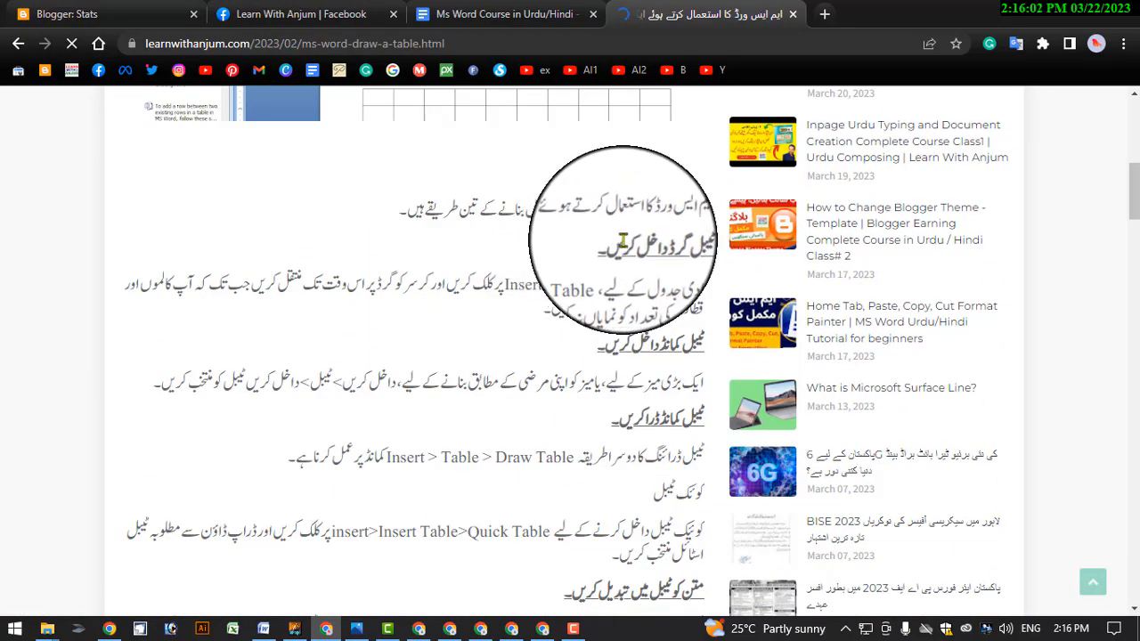
pyautogui.scroll(-3, 619, 240)
pyautogui.scroll(-8, 624, 240)
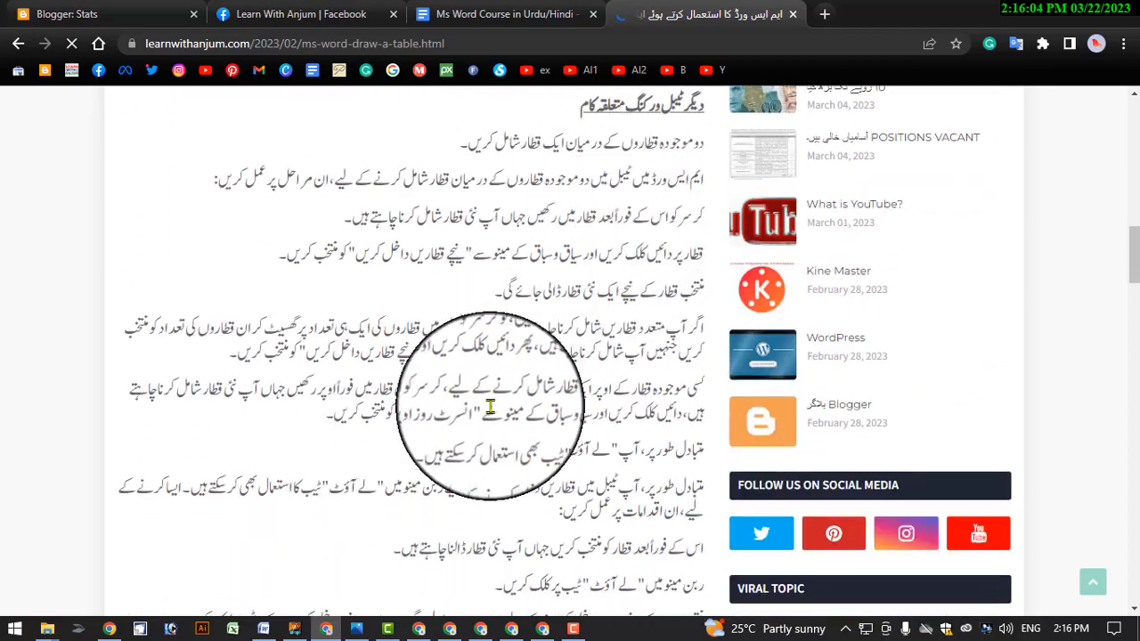
pyautogui.scroll(20, 499, 402)
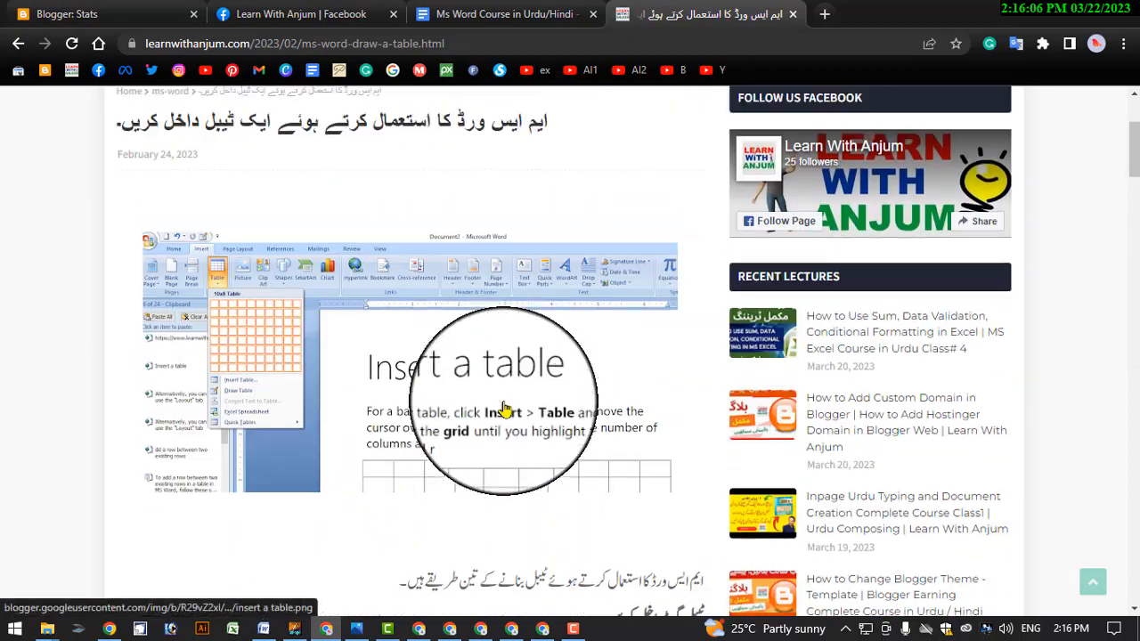
pyautogui.scroll(-3, 503, 407)
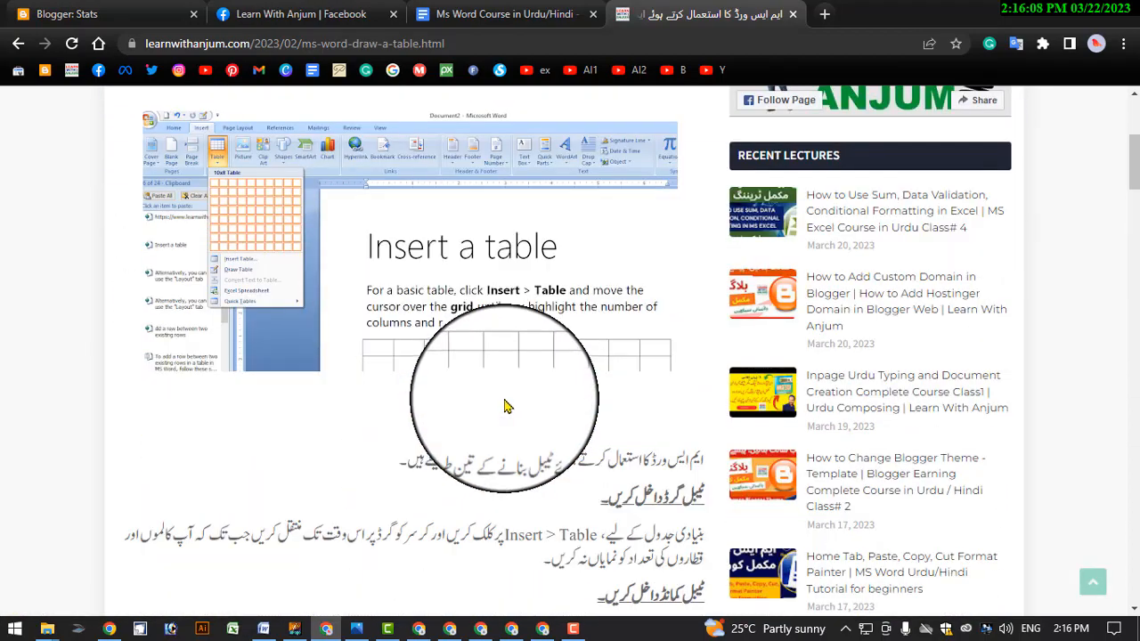
pyautogui.scroll(-2, 505, 405)
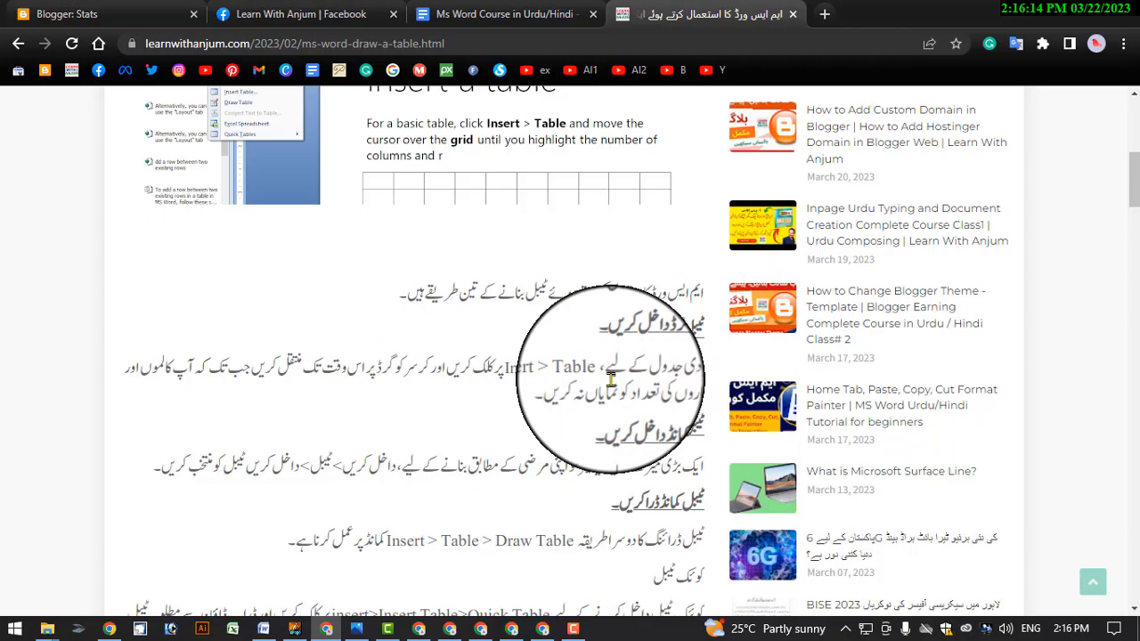
pyautogui.scroll(-4, 611, 378)
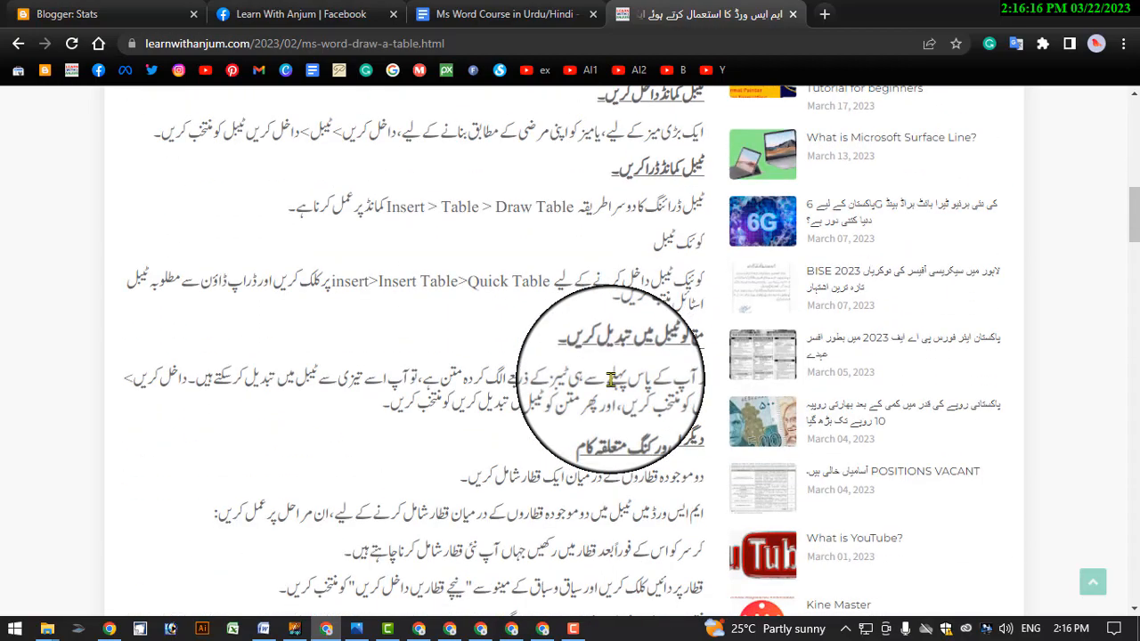
pyautogui.scroll(8, 610, 379)
pyautogui.scroll(-4, 611, 378)
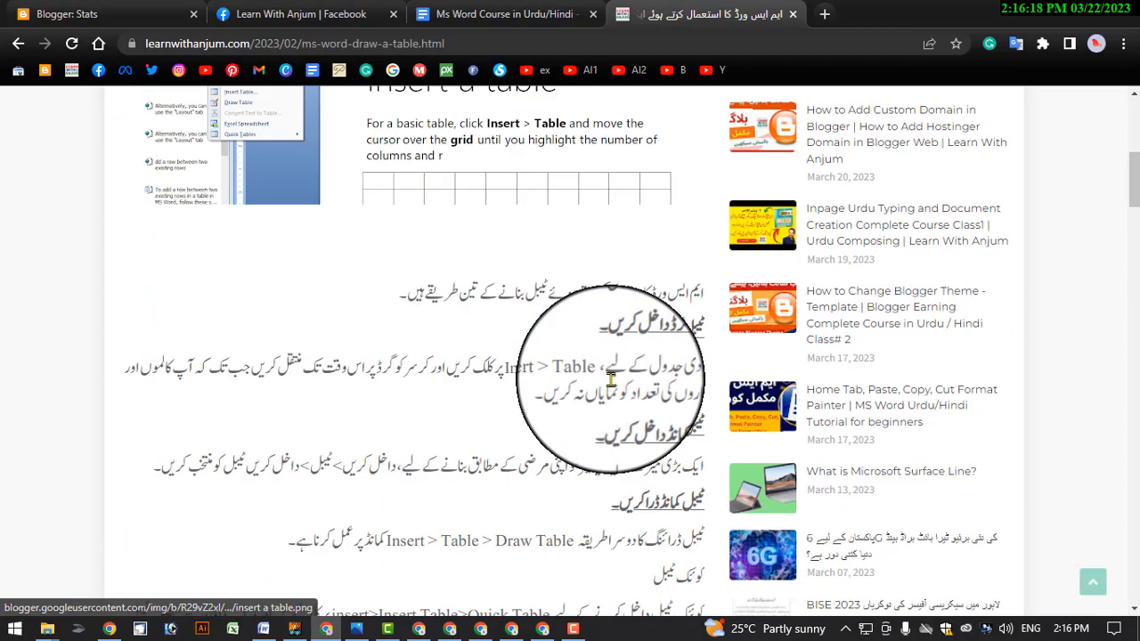
pyautogui.scroll(-2, 611, 378)
# Switch back to Word and insert a table of 6 columns and 5 rows using the table grid
pyautogui.click(264, 629)
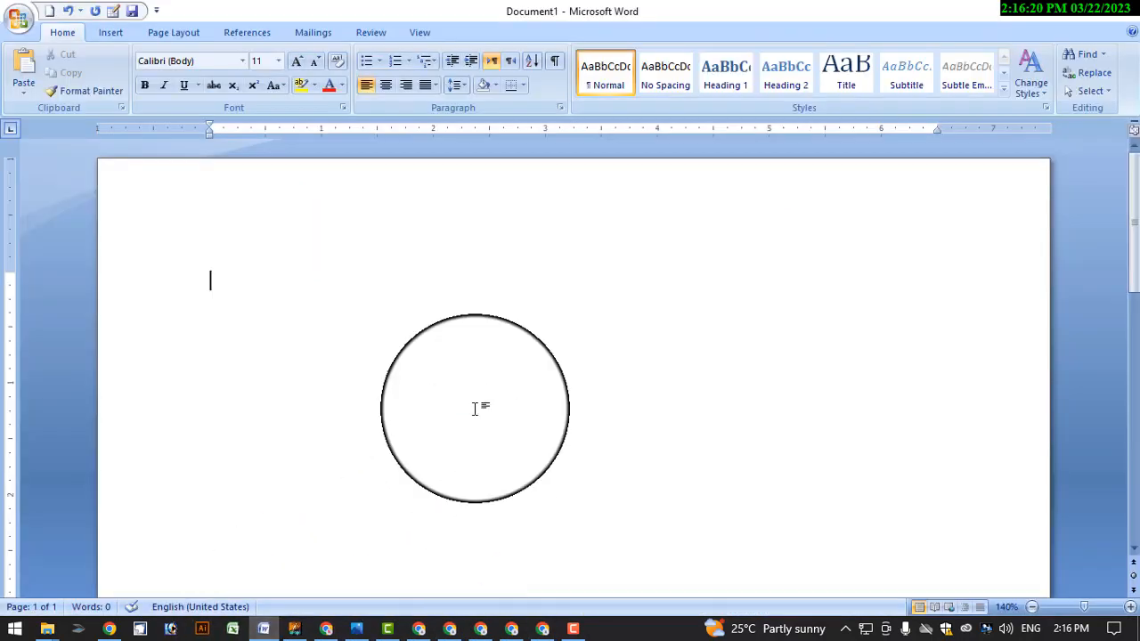
pyautogui.click(110, 33)
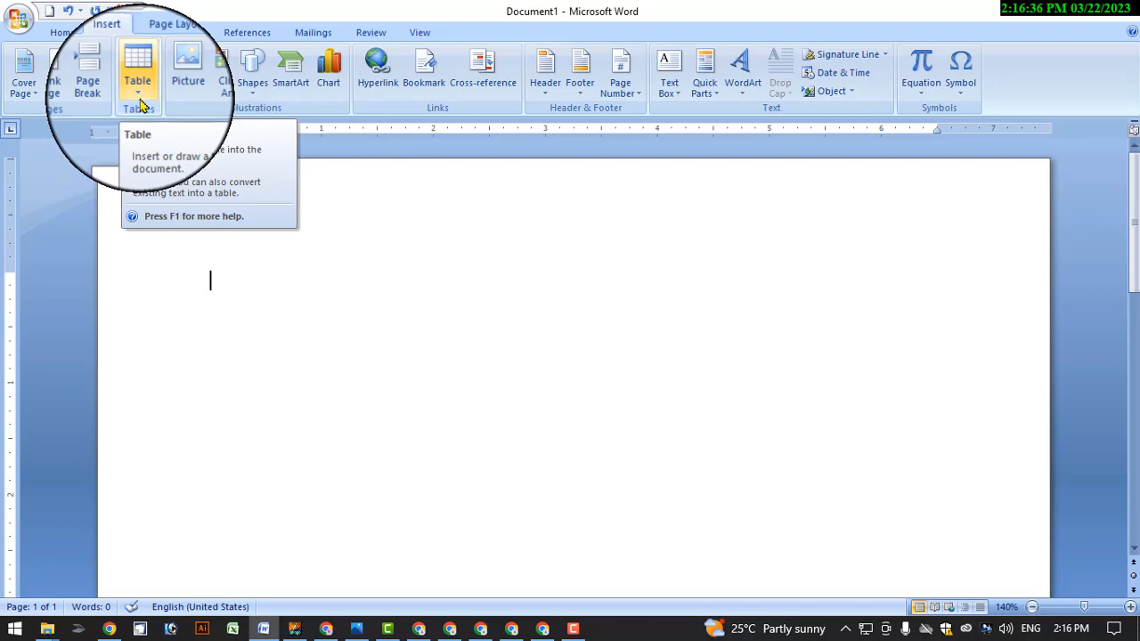
pyautogui.click(138, 89)
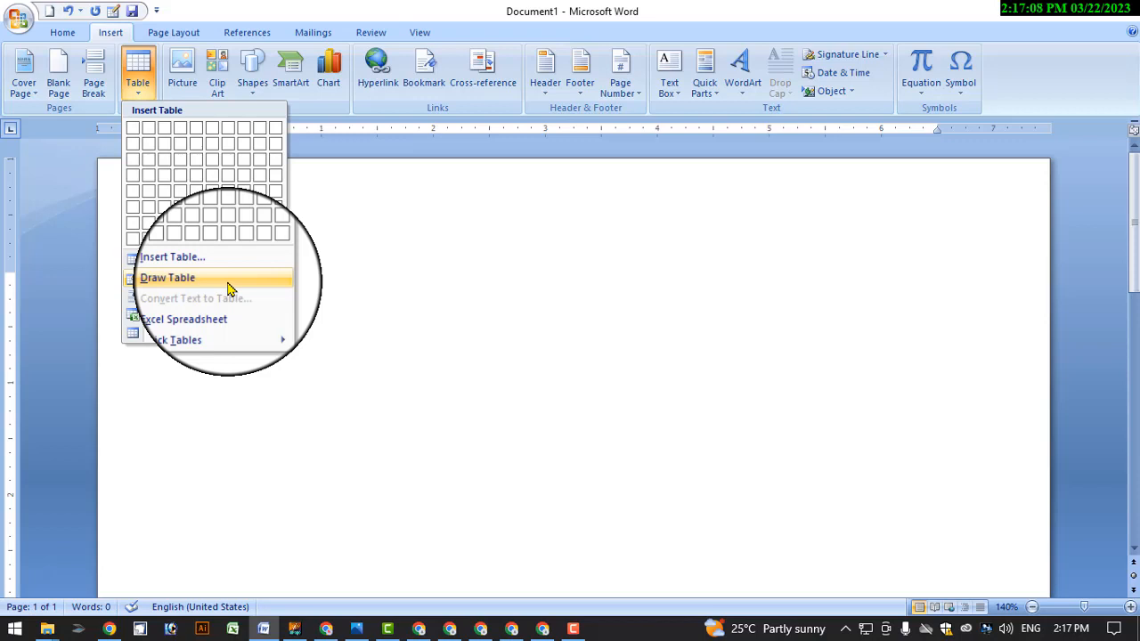
pyautogui.moveTo(205, 333)
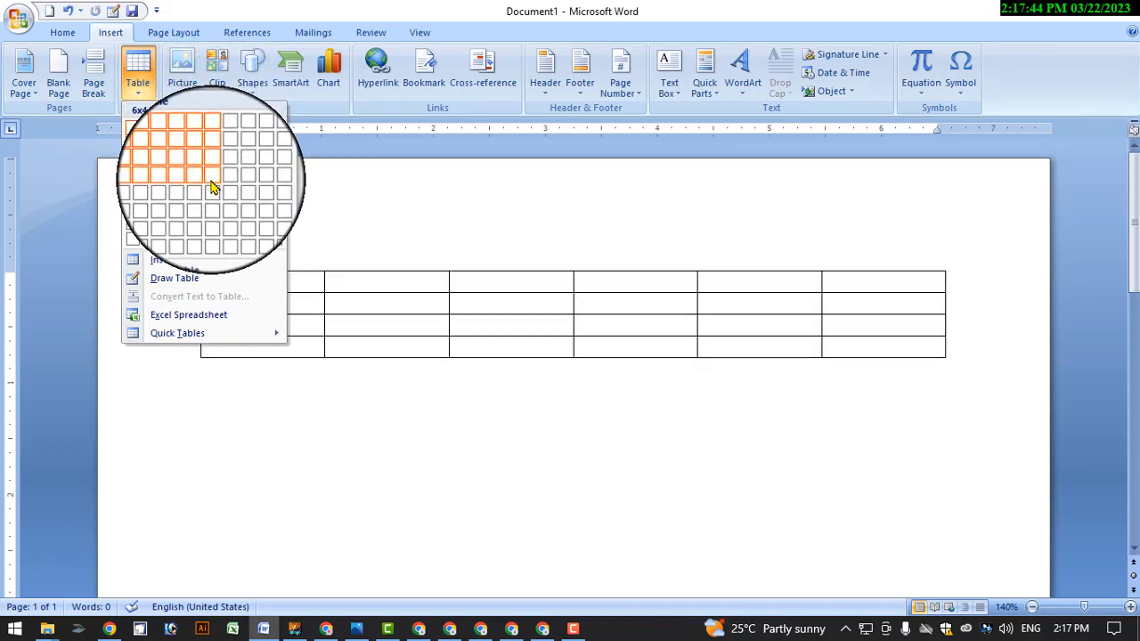
pyautogui.click(214, 188)
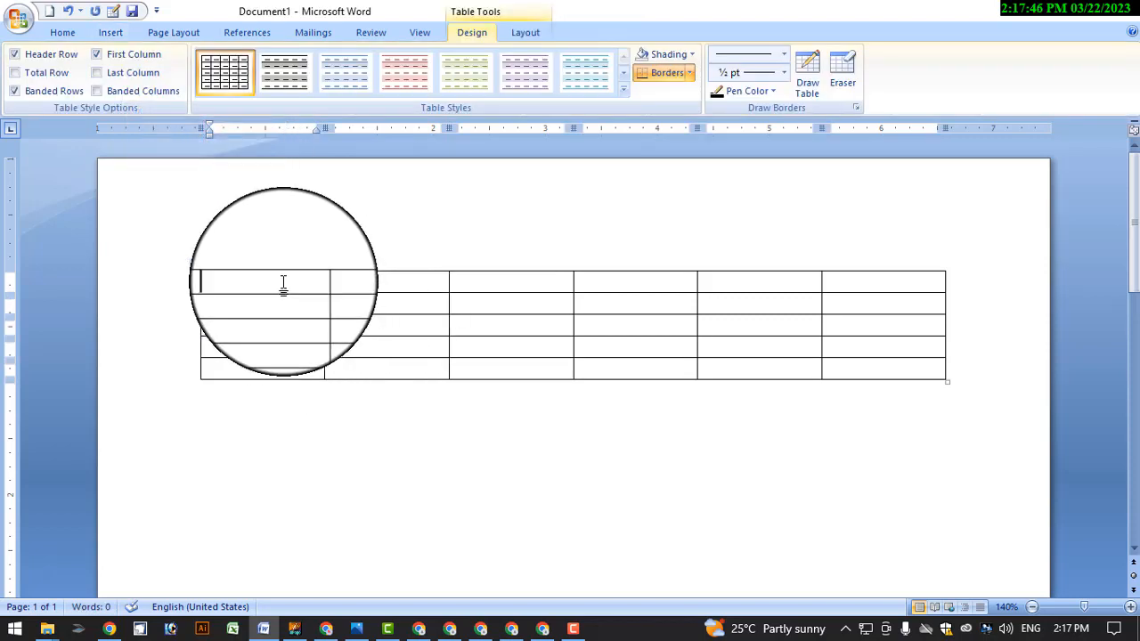
# Fill the table's header row with S.no, Name, Father Name, Age, Address and Contact Info
pyautogui.write('S.no')
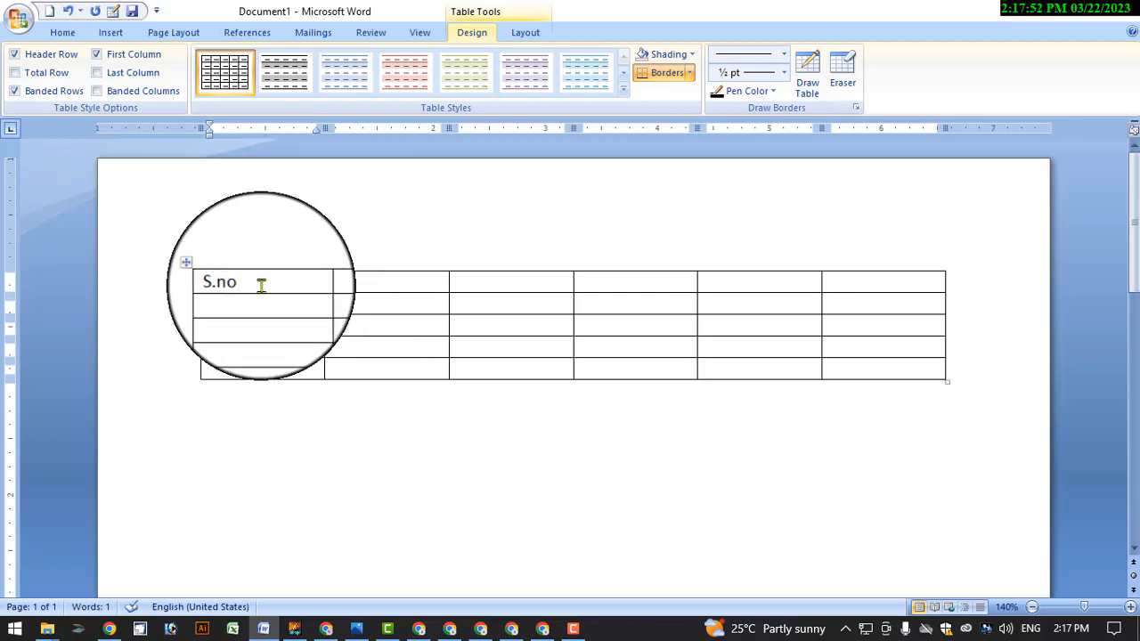
pyautogui.click(401, 283)
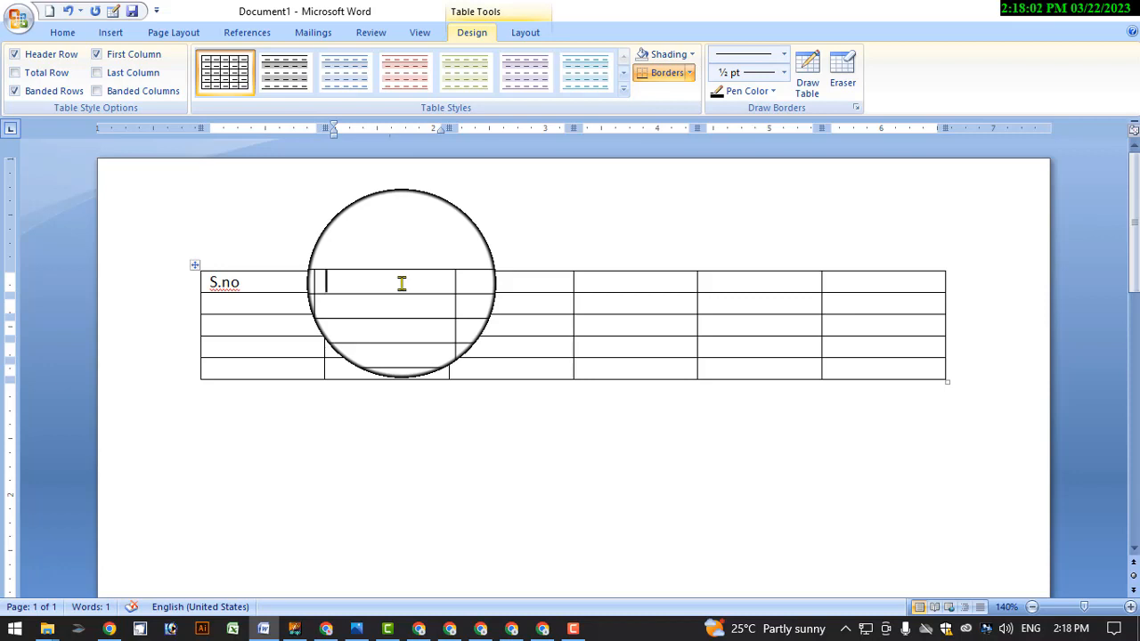
pyautogui.write('Name')
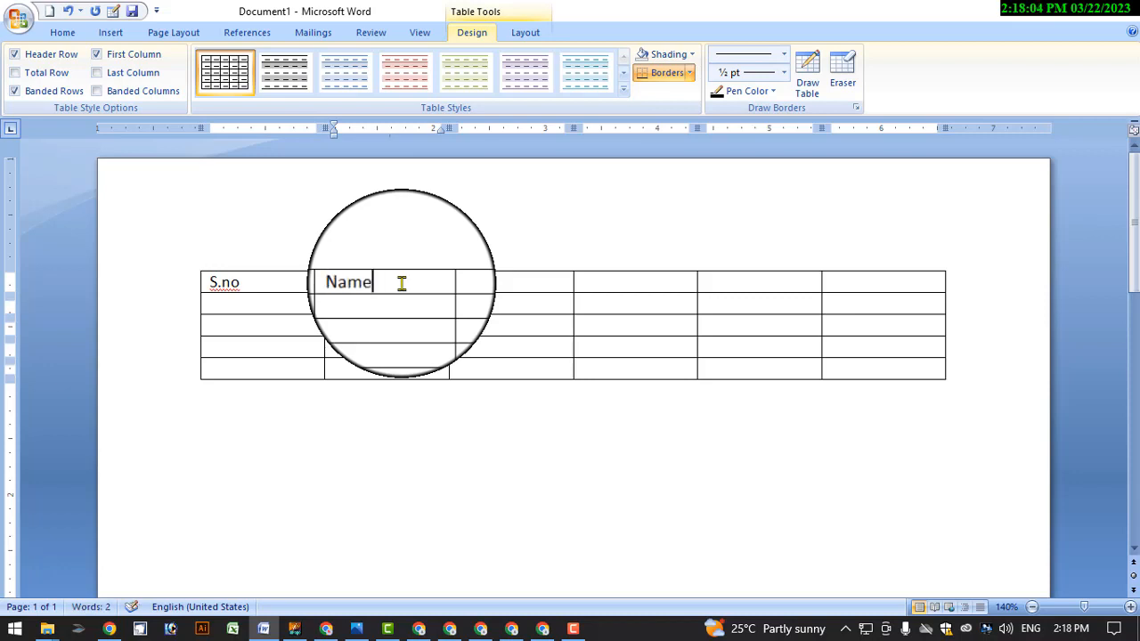
pyautogui.press('Tab')
pyautogui.write('Father')
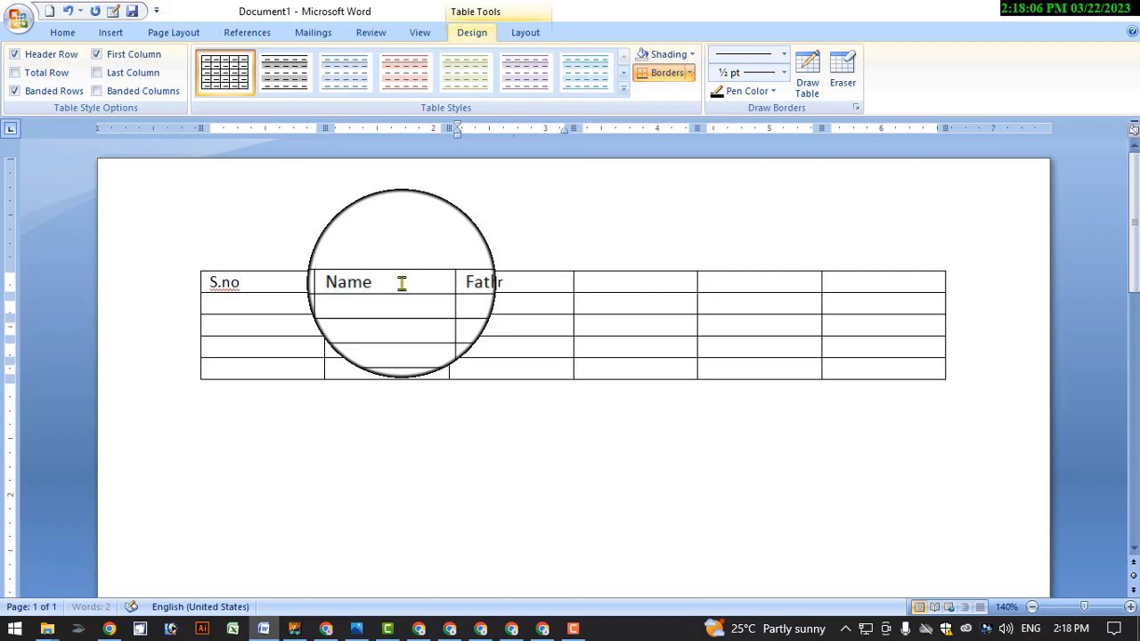
pyautogui.write(' Name')
pyautogui.press('Tab')
pyautogui.write('Ag')
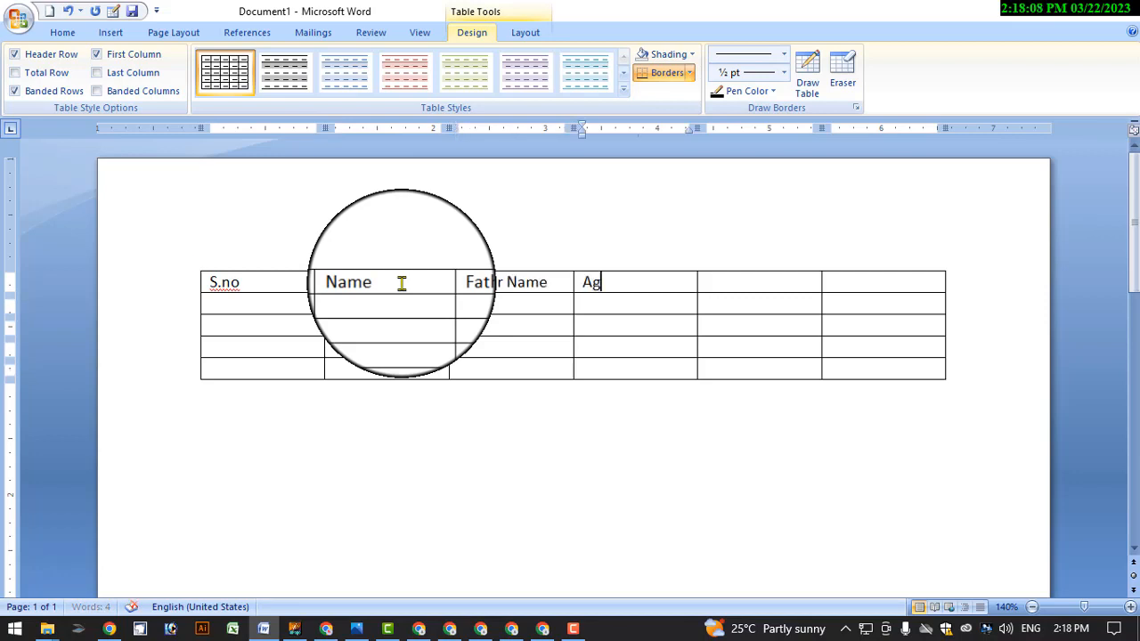
pyautogui.write('e')
pyautogui.press('Tab')
pyautogui.write('Addres')
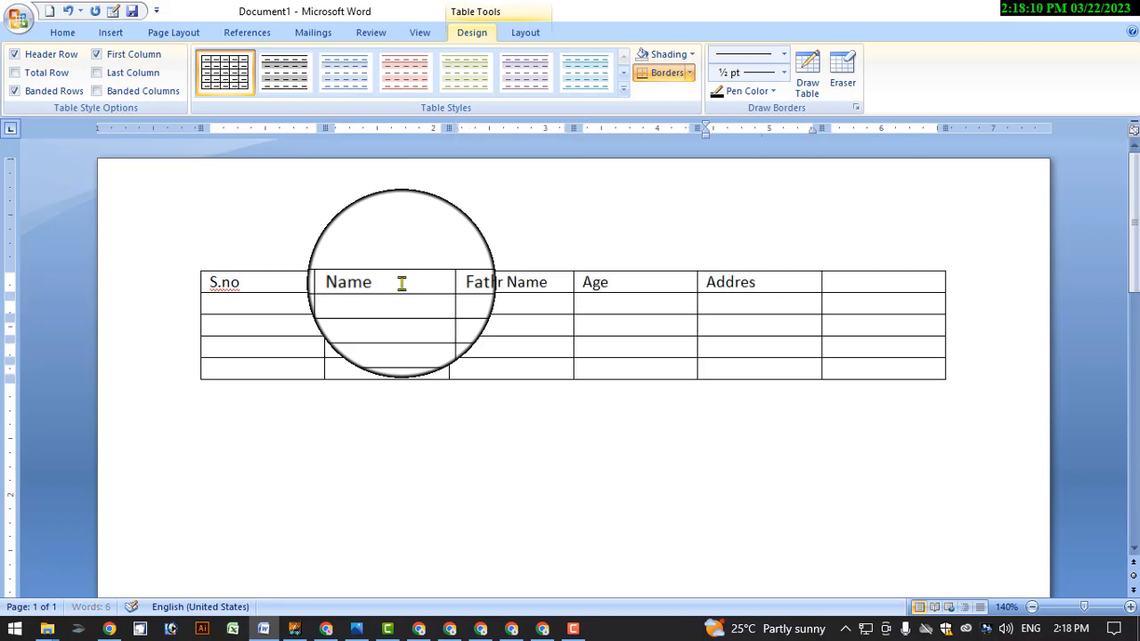
pyautogui.write('s')
pyautogui.press('Tab')
pyautogui.write('Cont')
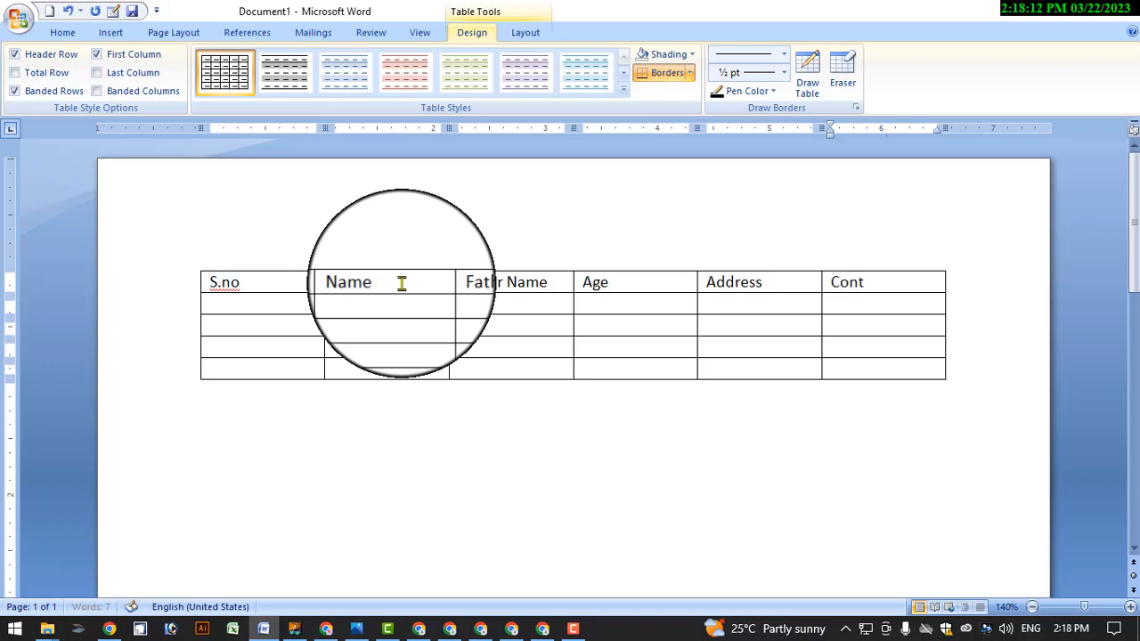
pyautogui.write('act Info')
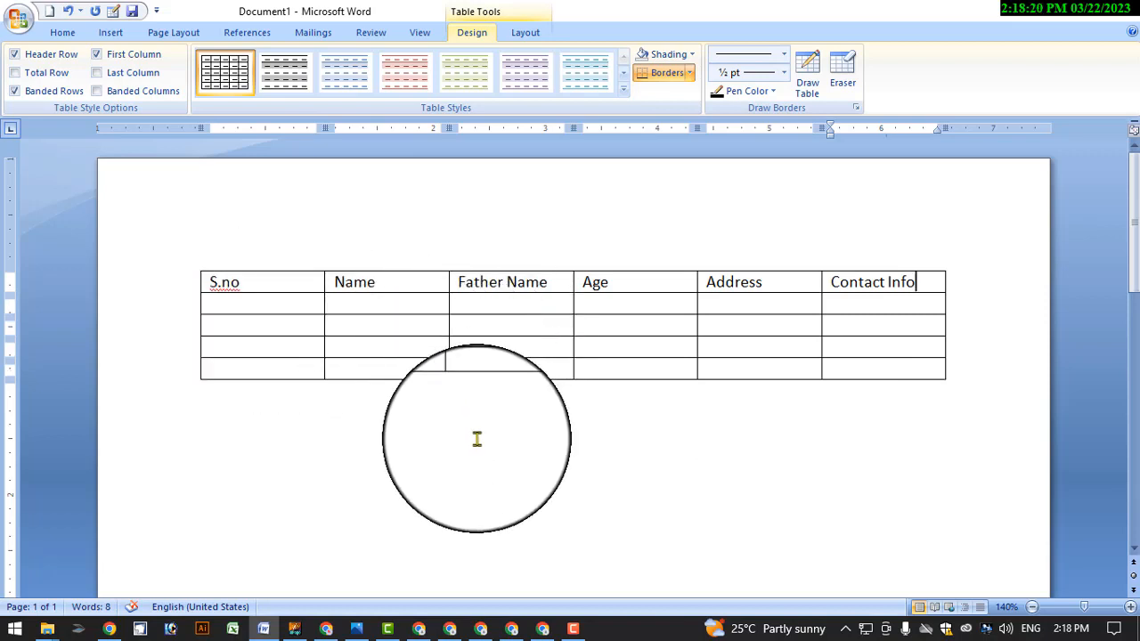
# Highlight the S.no column and each of the table's five rows in turn to examine the column and row layout
pyautogui.click(250, 267)
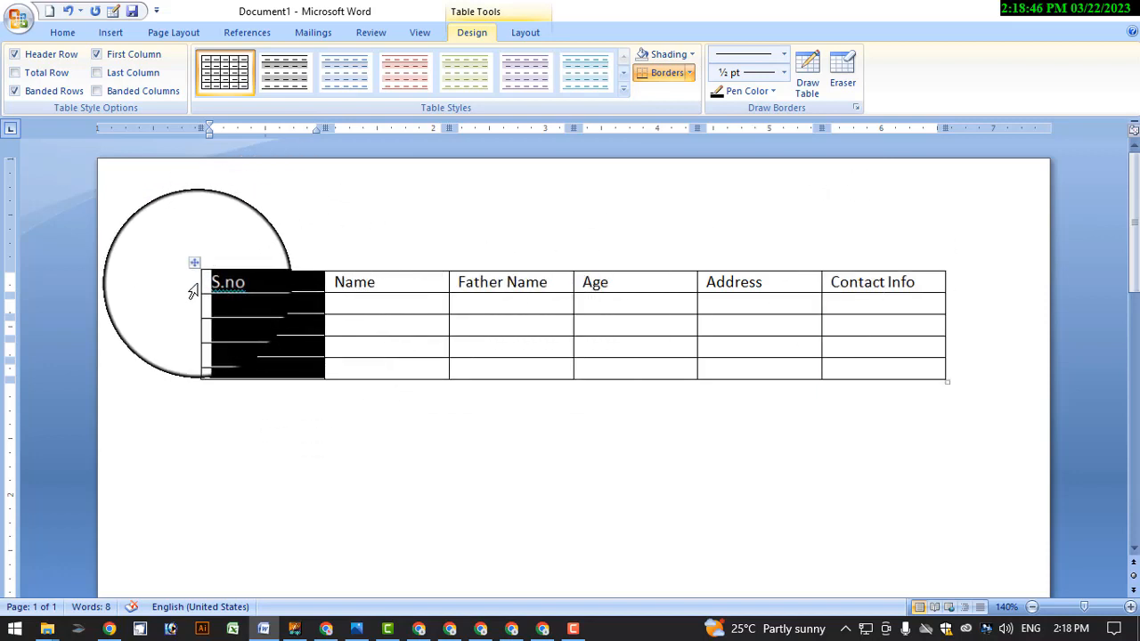
pyautogui.moveTo(197, 278); pyautogui.dragTo(860, 287)
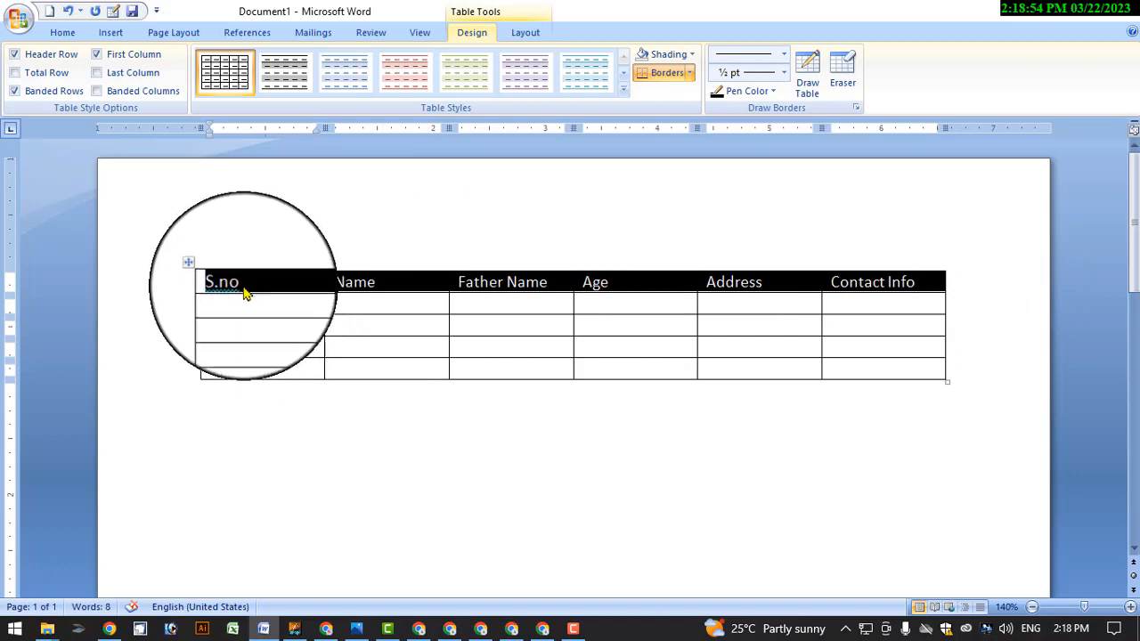
pyautogui.moveTo(229, 306); pyautogui.dragTo(854, 319)
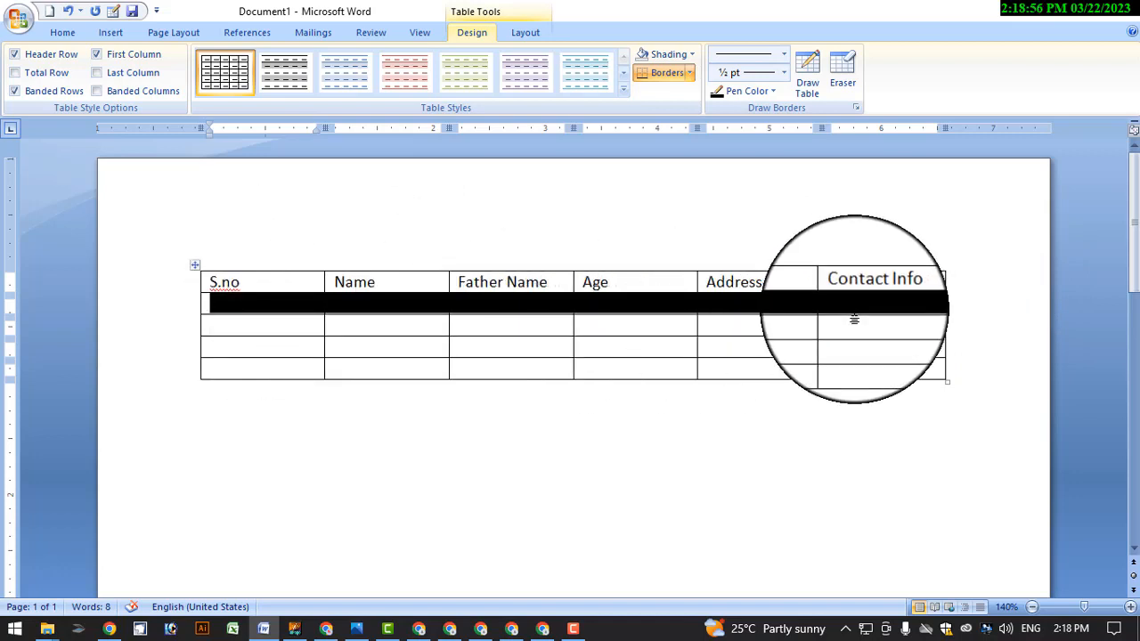
pyautogui.moveTo(257, 326); pyautogui.dragTo(841, 324)
pyautogui.moveTo(266, 342); pyautogui.dragTo(832, 344)
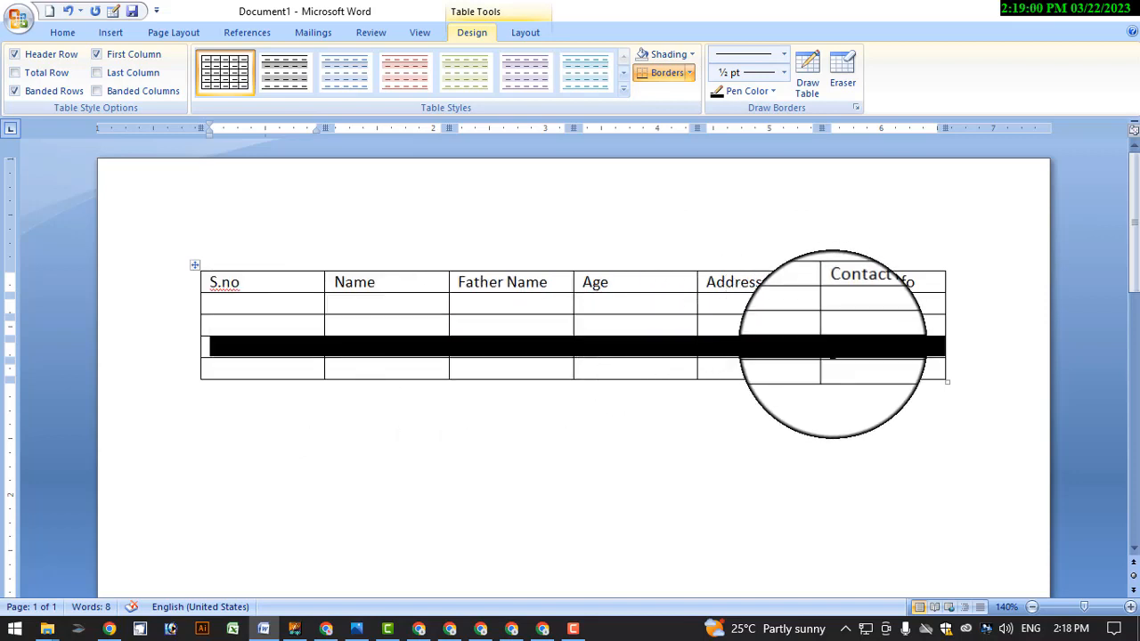
pyautogui.moveTo(267, 366); pyautogui.dragTo(849, 357)
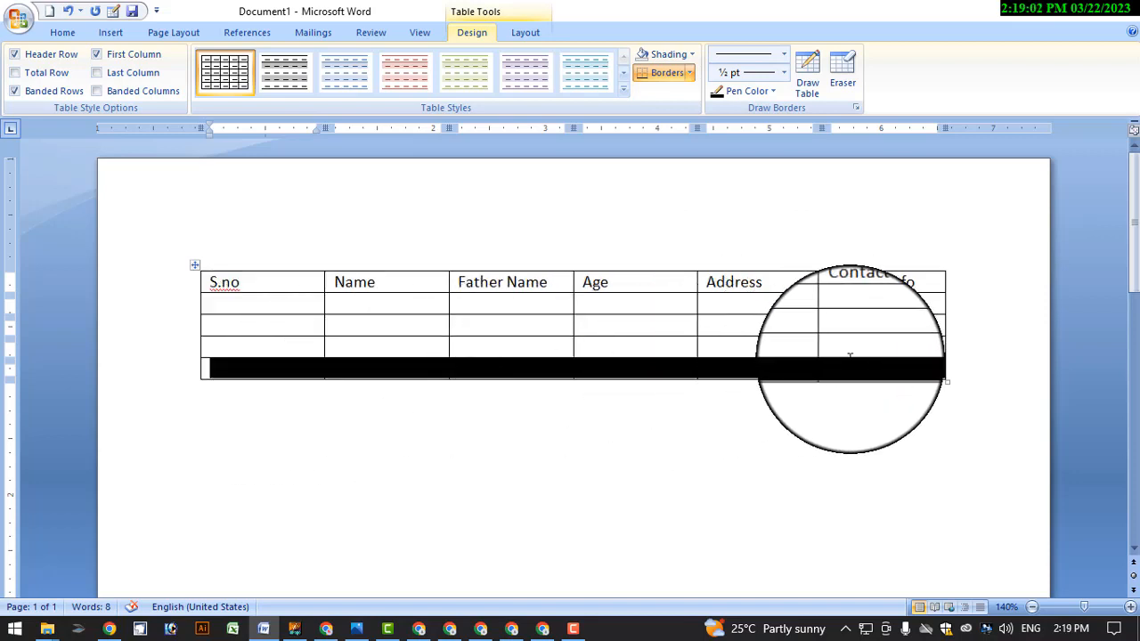
pyautogui.click(912, 301)
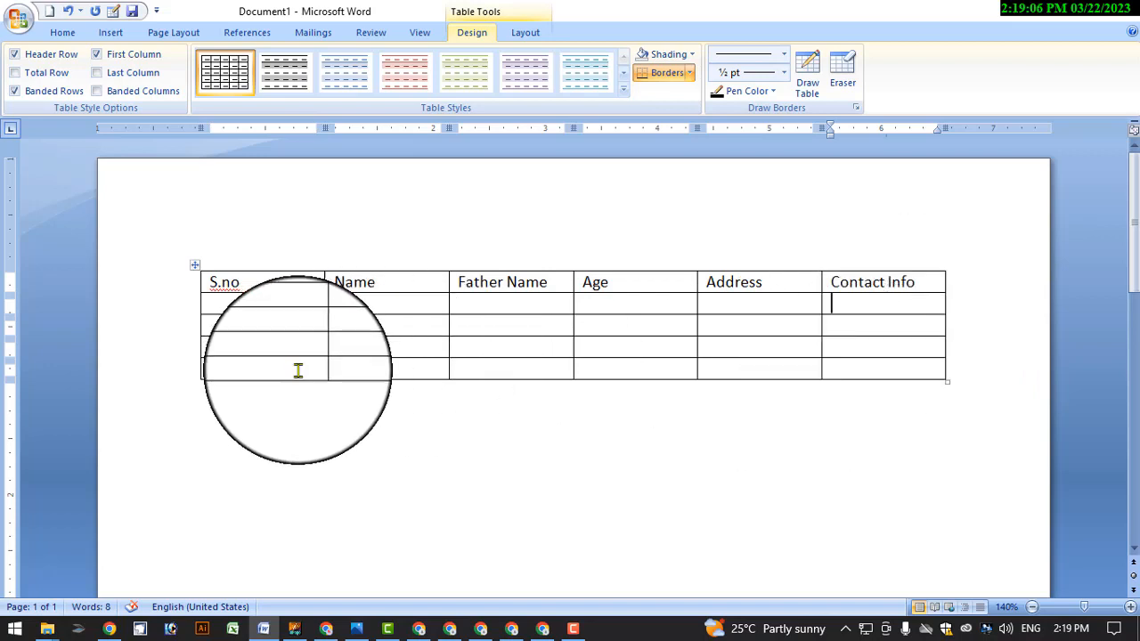
pyautogui.moveTo(299, 371); pyautogui.dragTo(813, 378)
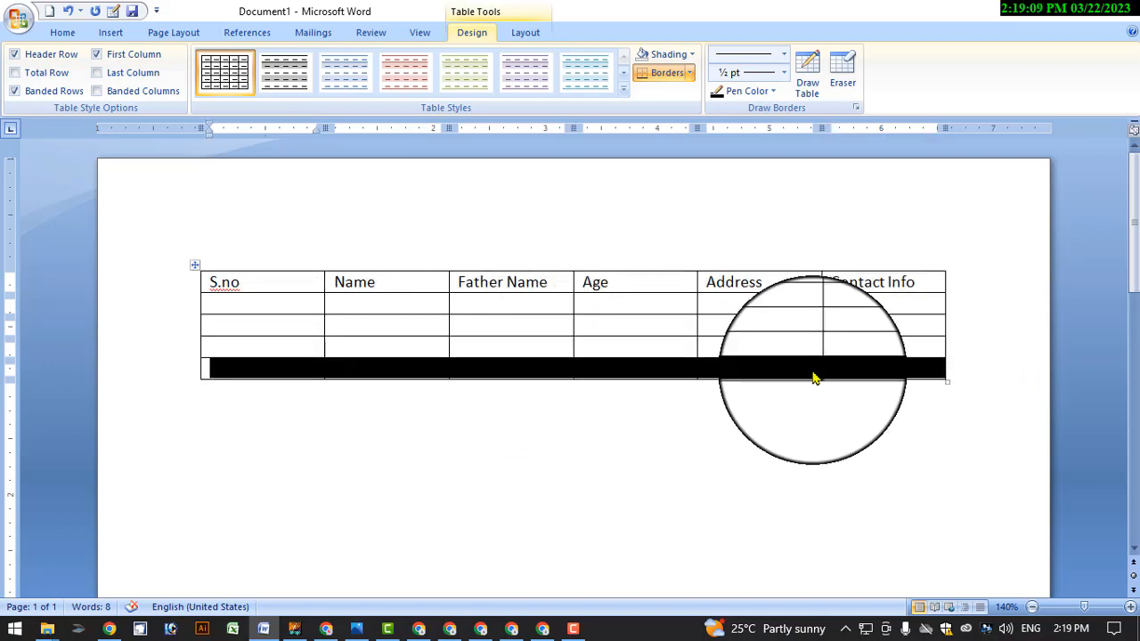
pyautogui.click(728, 345)
# Add a new row at the end of the table and number the S.no column from 1 to 5
pyautogui.click(267, 372)
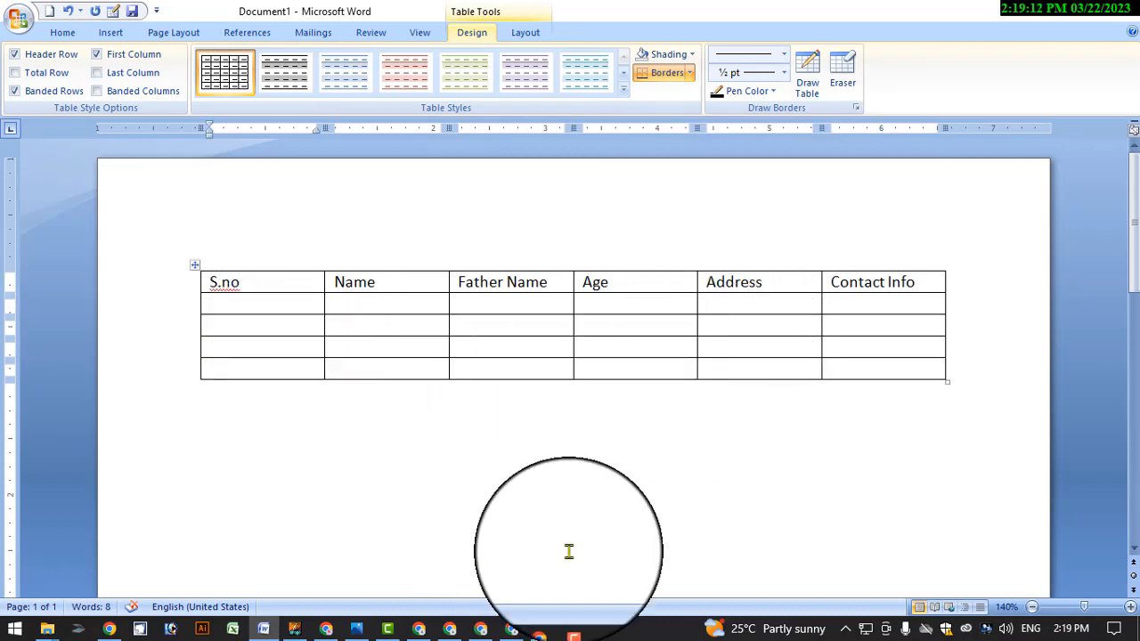
pyautogui.press('Tab')
pyautogui.press('Tab')
pyautogui.press('Tab')
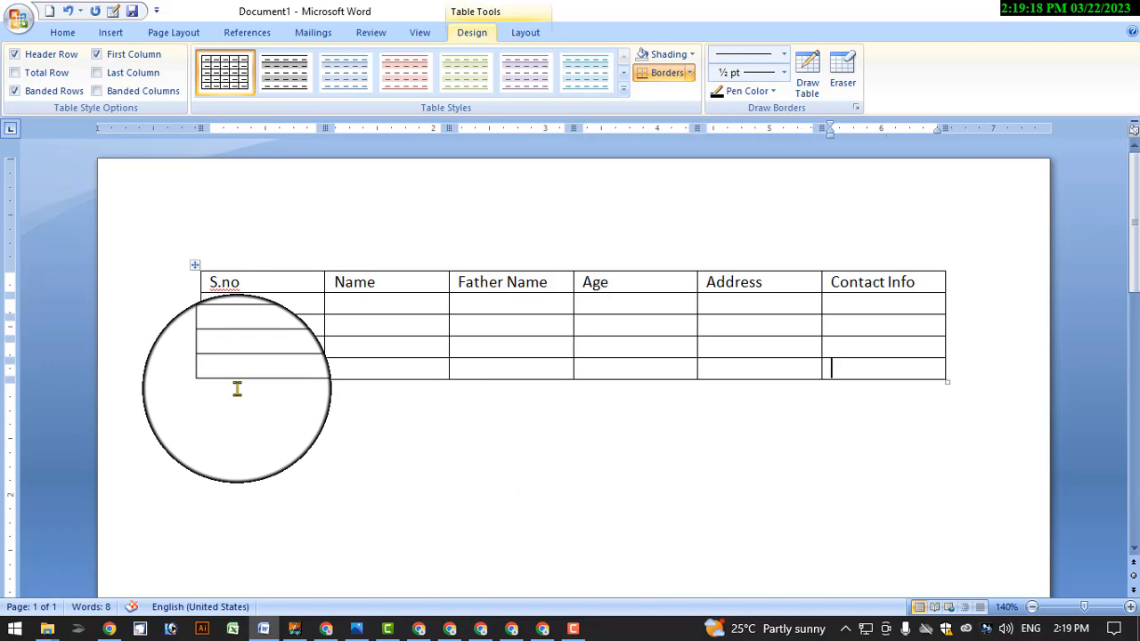
pyautogui.press('Tab')
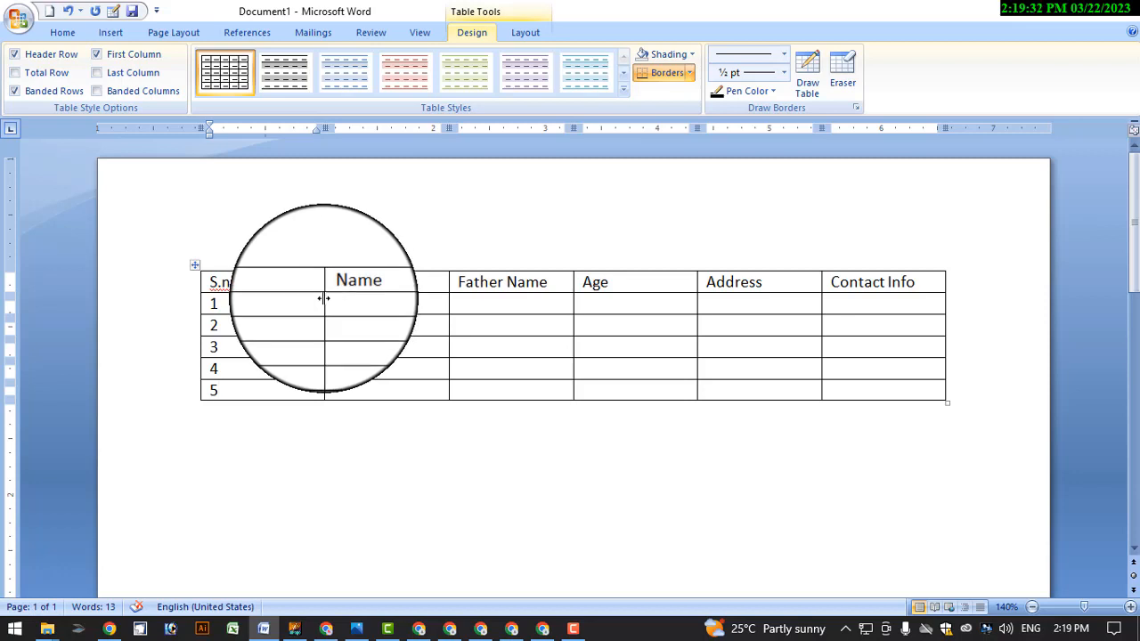
# Fit the widths of the S.no and Name columns to their contents
pyautogui.moveTo(323, 300)
pyautogui.mouseDown()
pyautogui.moveTo(249, 303)
pyautogui.moveTo(322, 305)
pyautogui.mouseUp()
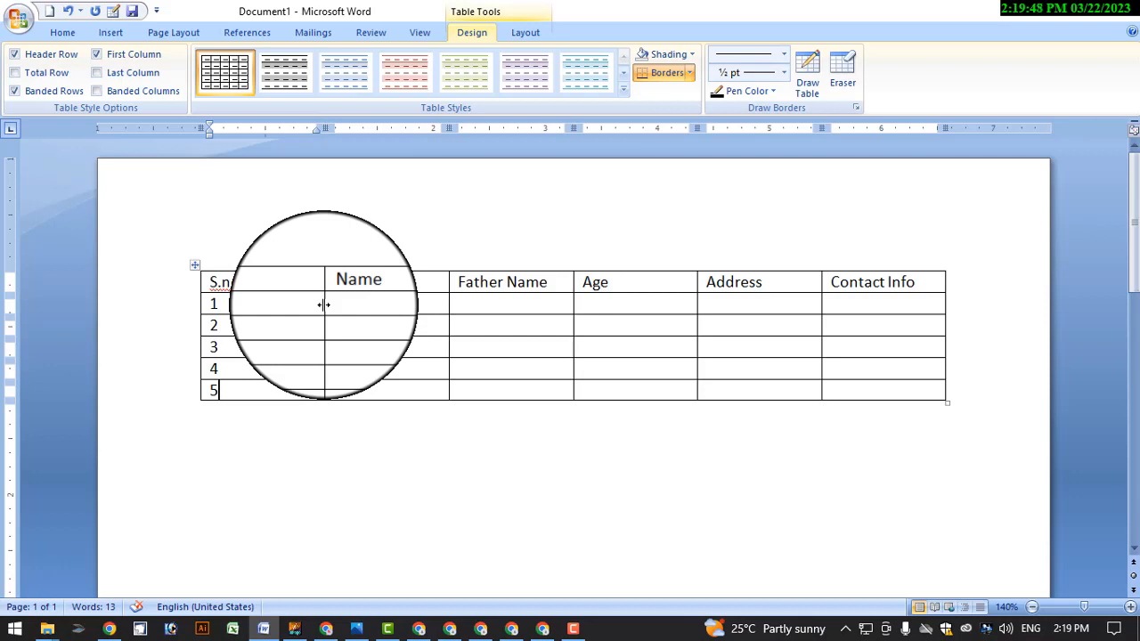
pyautogui.doubleClick(323, 304)
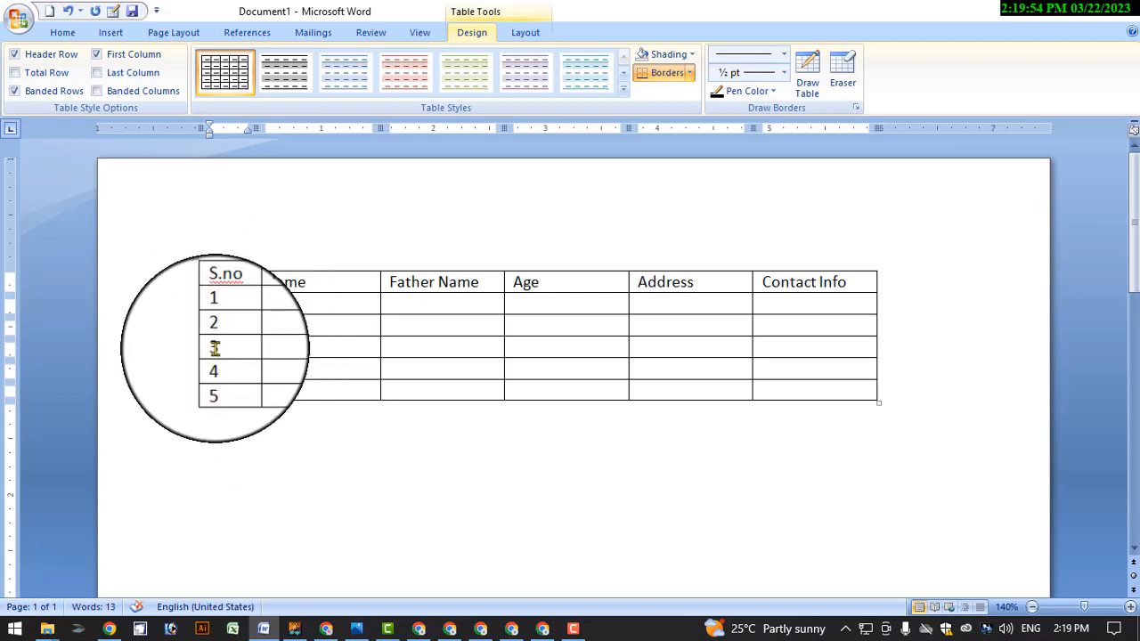
pyautogui.doubleClick(379, 303)
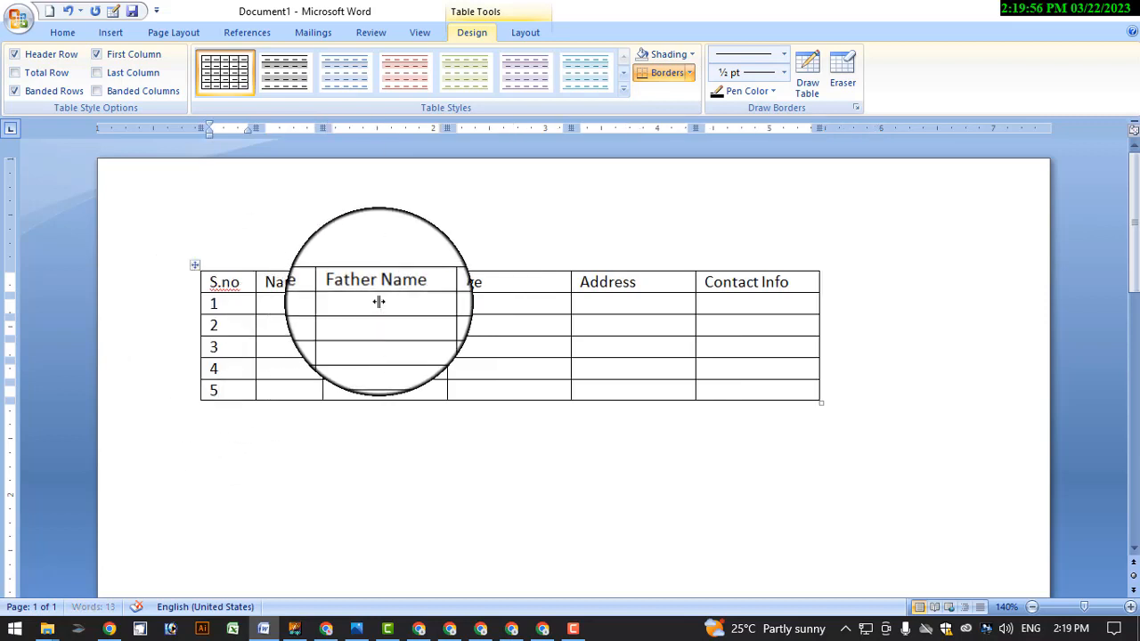
# Fill the Name column with five first names and the Father Name column with random placeholder text
pyautogui.click(301, 308)
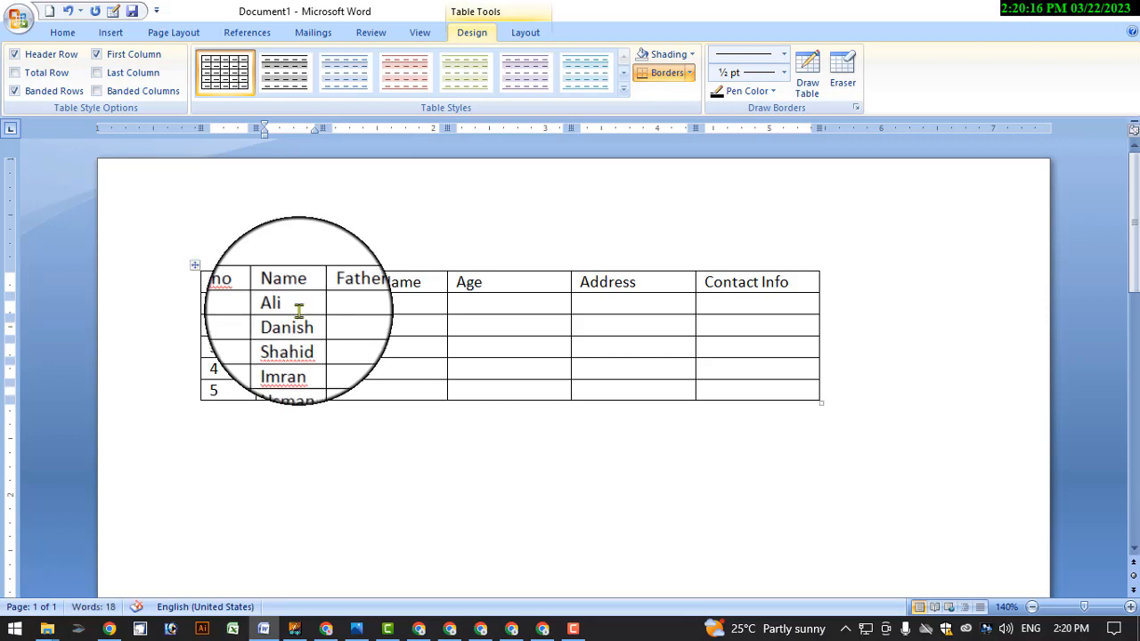
pyautogui.click(377, 311)
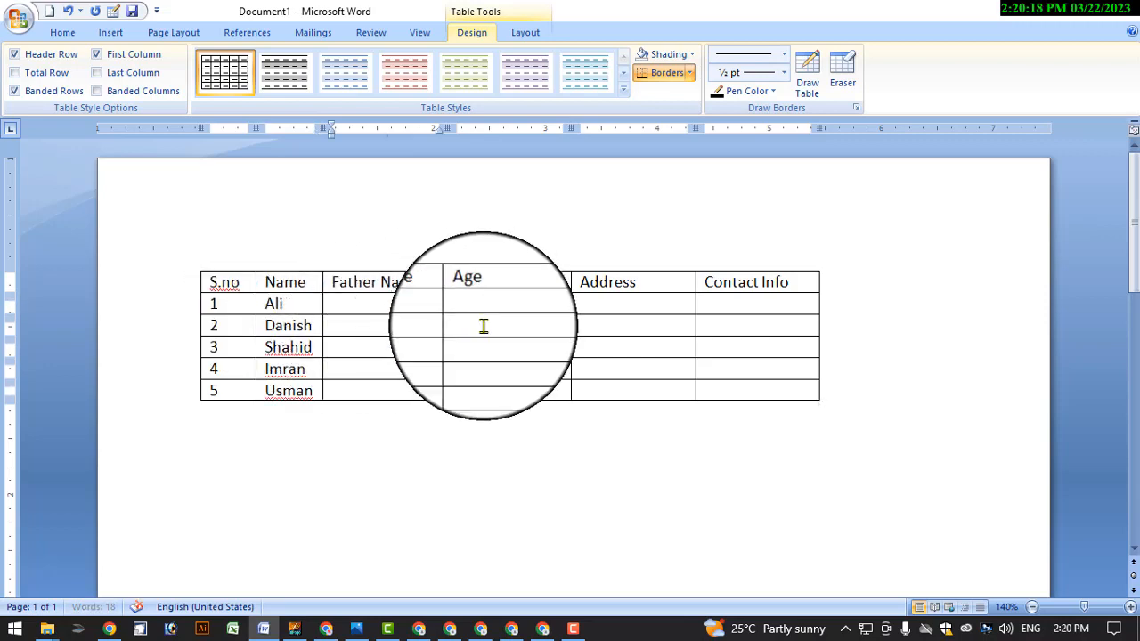
pyautogui.write('F asfasf fasd f sd')
pyautogui.press('Down')
pyautogui.write('fsdasdf')
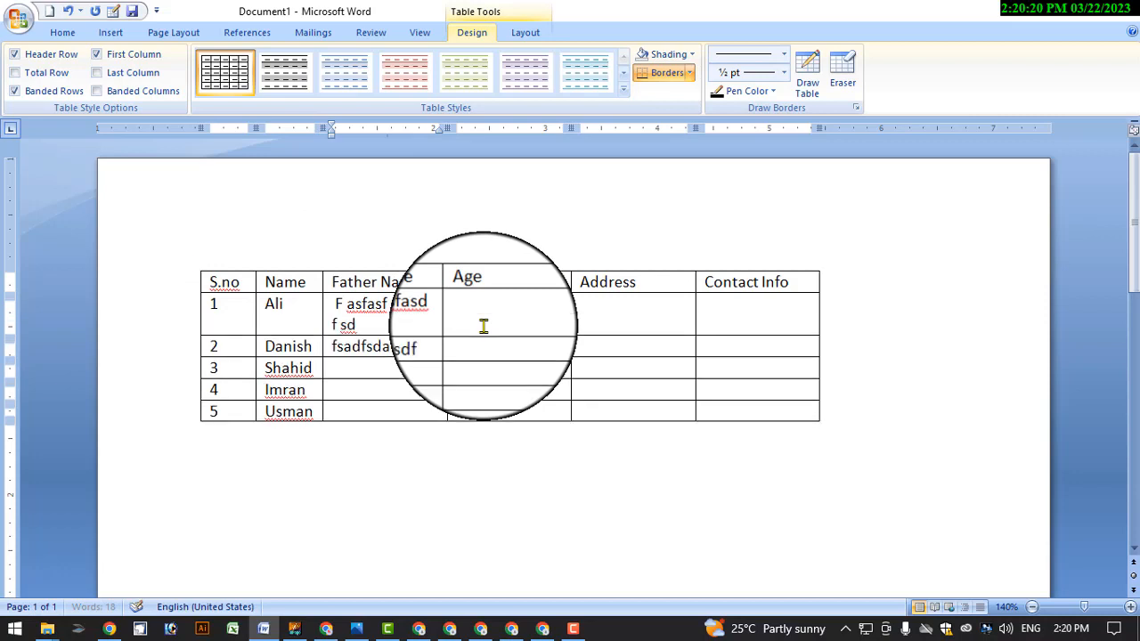
pyautogui.write('dasf')
pyautogui.press('Down')
pyautogui.write('asdfasd')
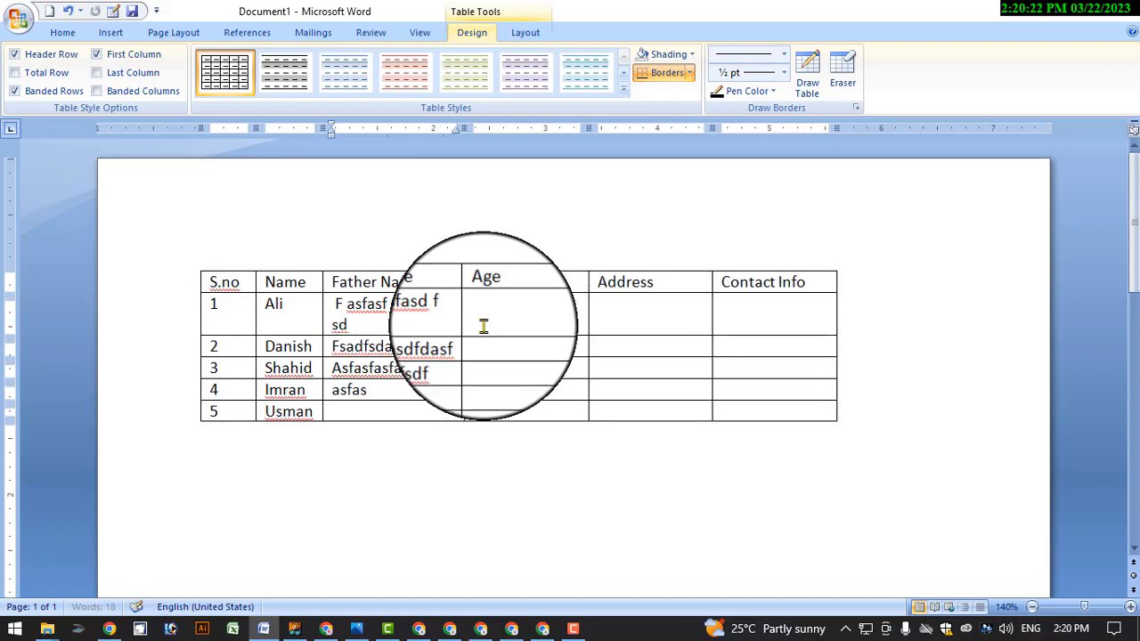
pyautogui.write('fsrfwd')
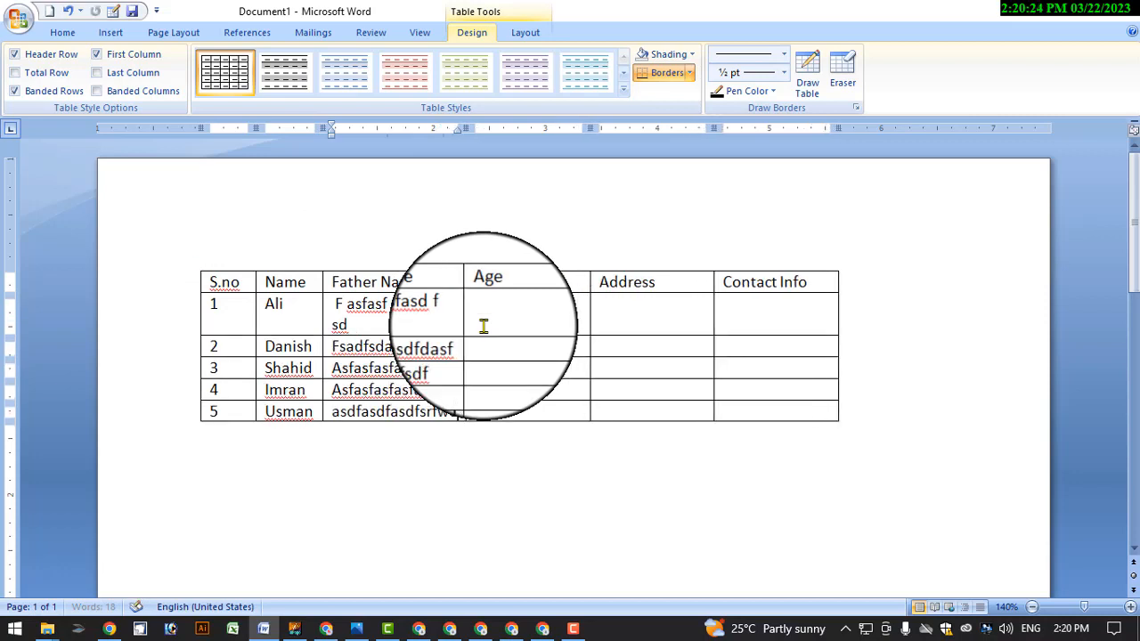
# Enter the ages 45, 24, 78, 45 and 15, and fill in the address and contact number for the first record
pyautogui.click(484, 321)
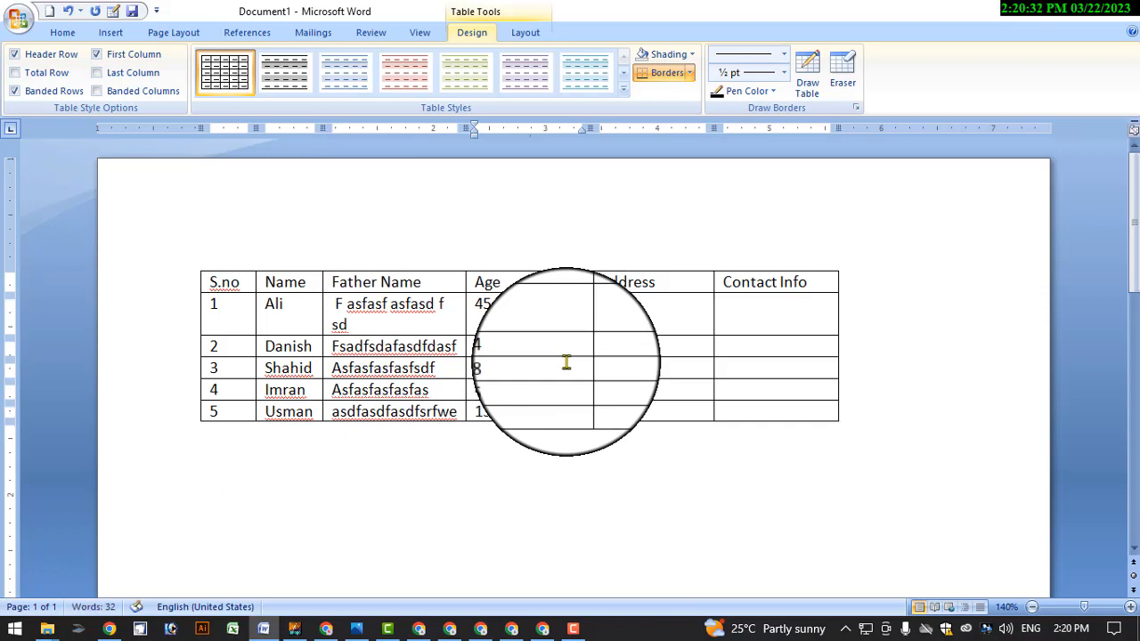
pyautogui.click(617, 322)
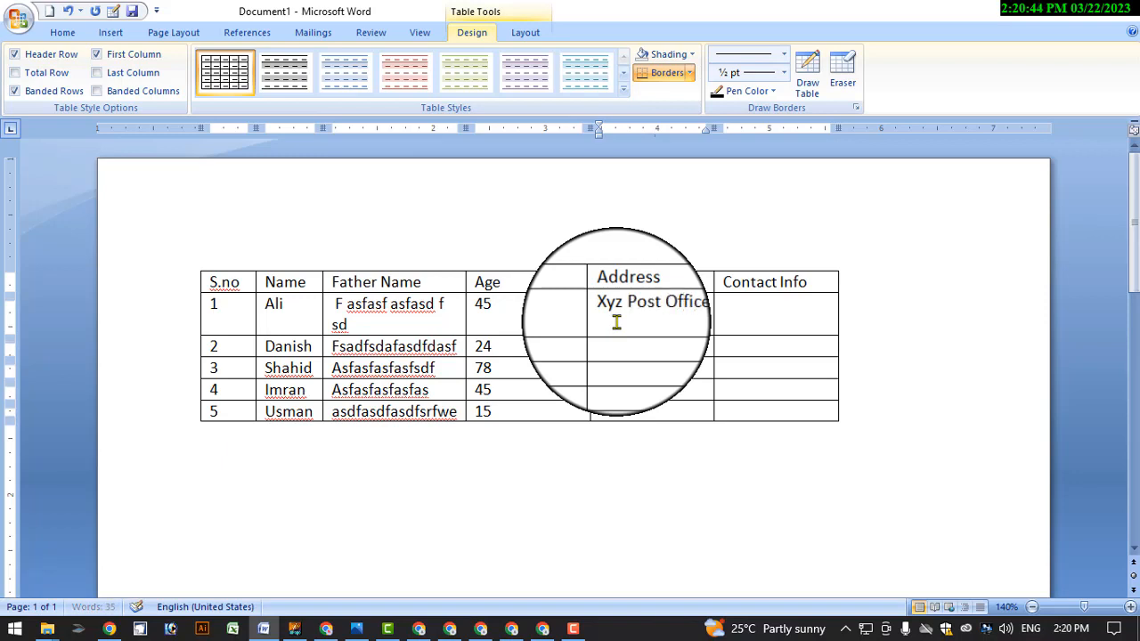
pyautogui.write('ajfkl asjfskljsf')
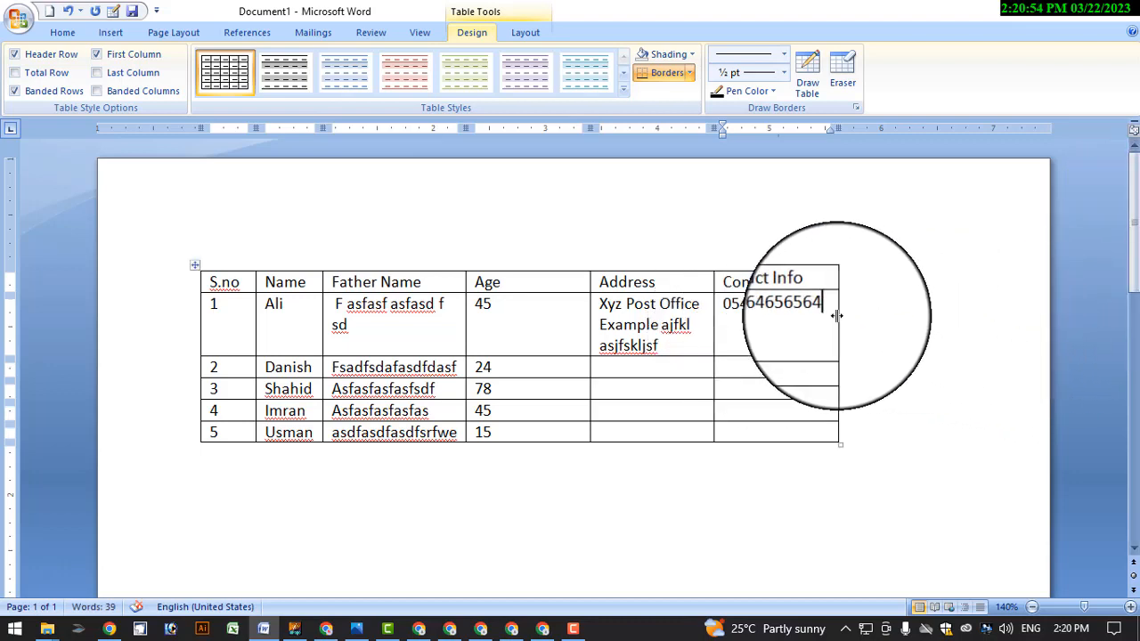
# Widen the Contact Info column and fit the Age and Address columns to their contents
pyautogui.moveTo(837, 313); pyautogui.dragTo(874, 329)
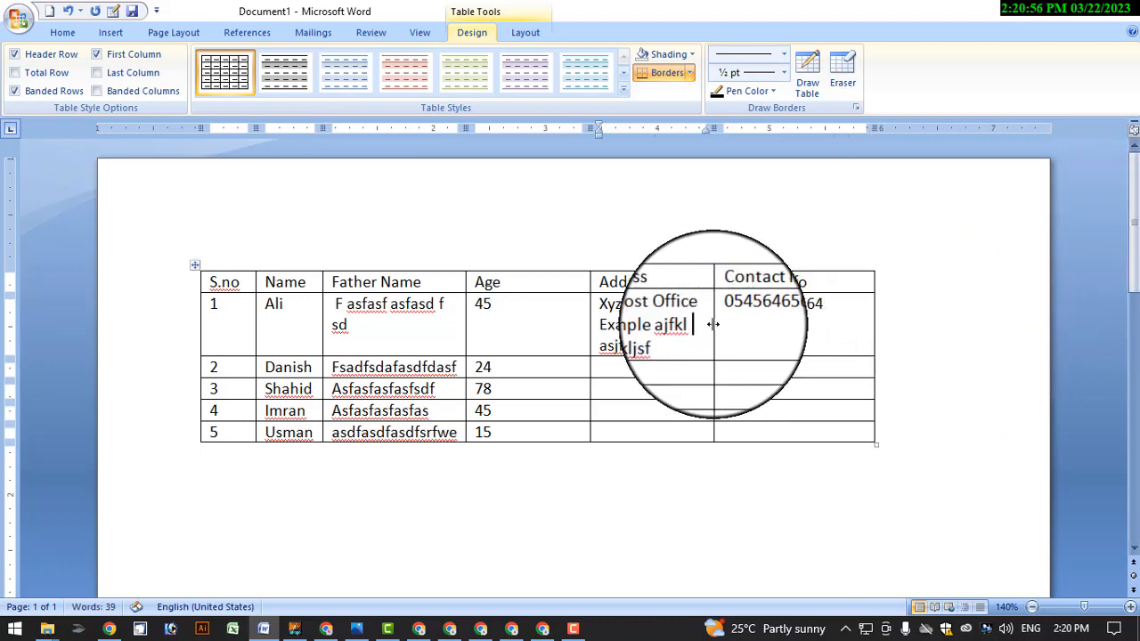
pyautogui.doubleClick(713, 325)
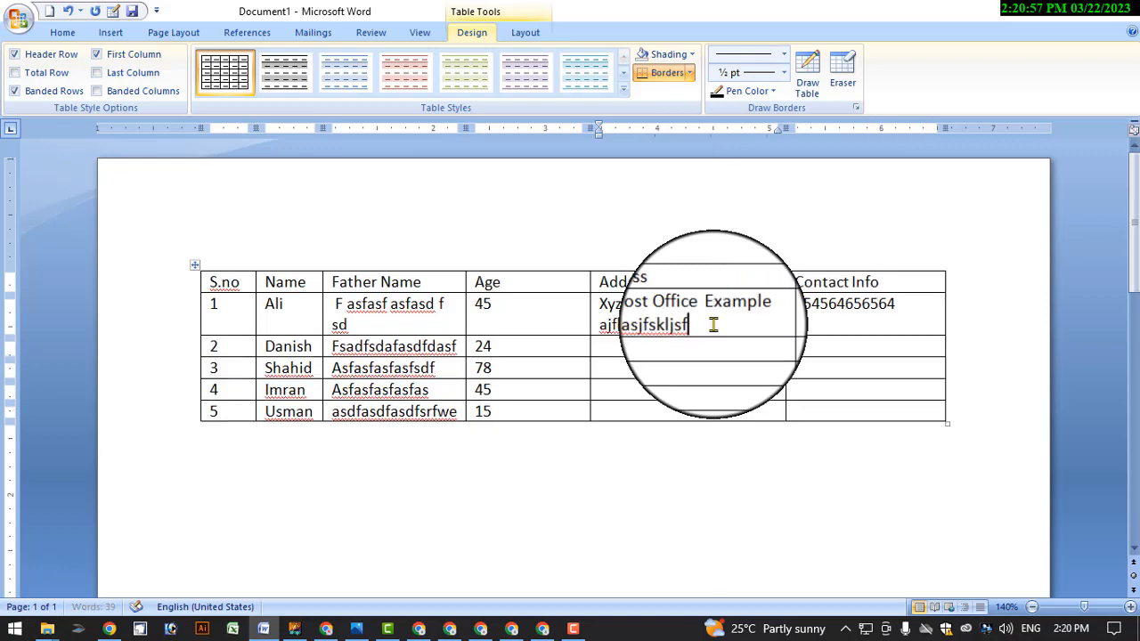
pyautogui.doubleClick(588, 312)
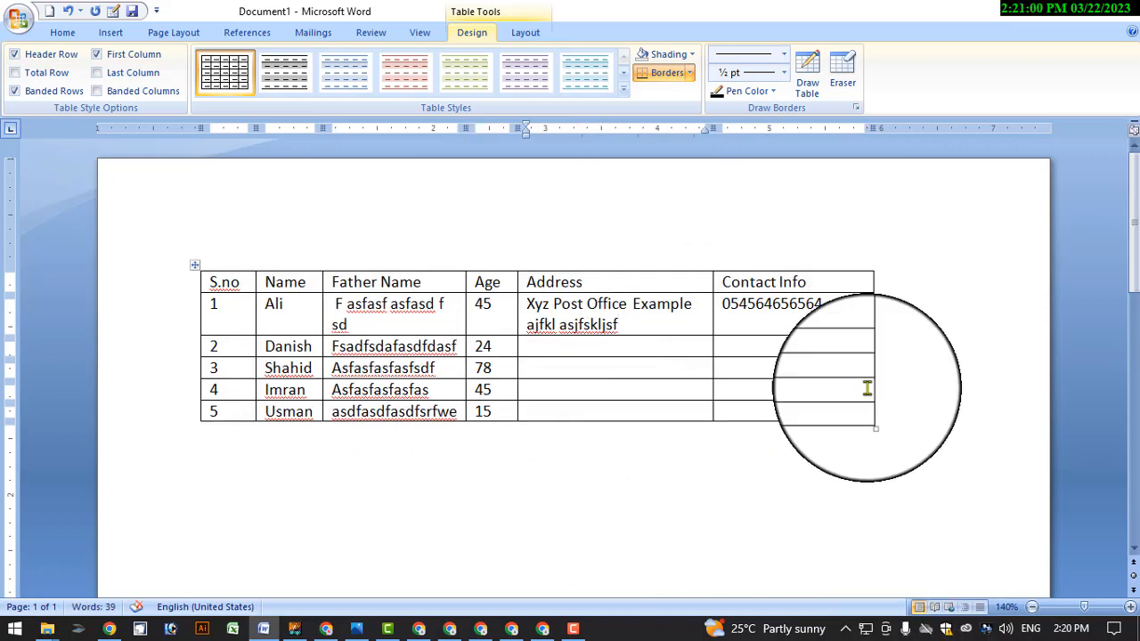
pyautogui.doubleClick(709, 319)
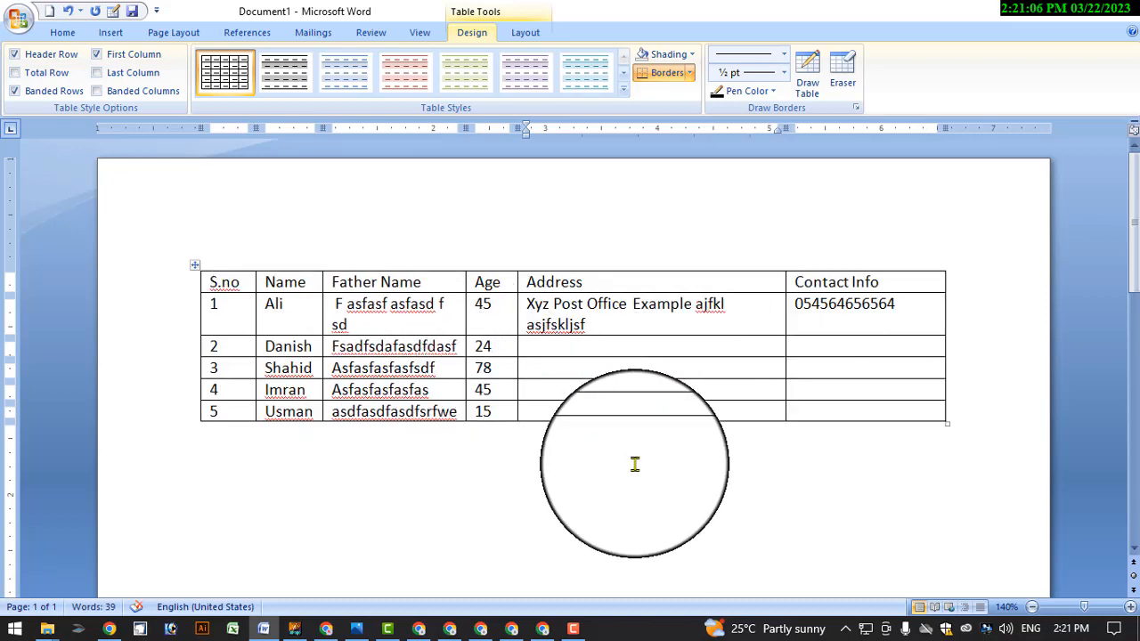
pyautogui.click(574, 627)
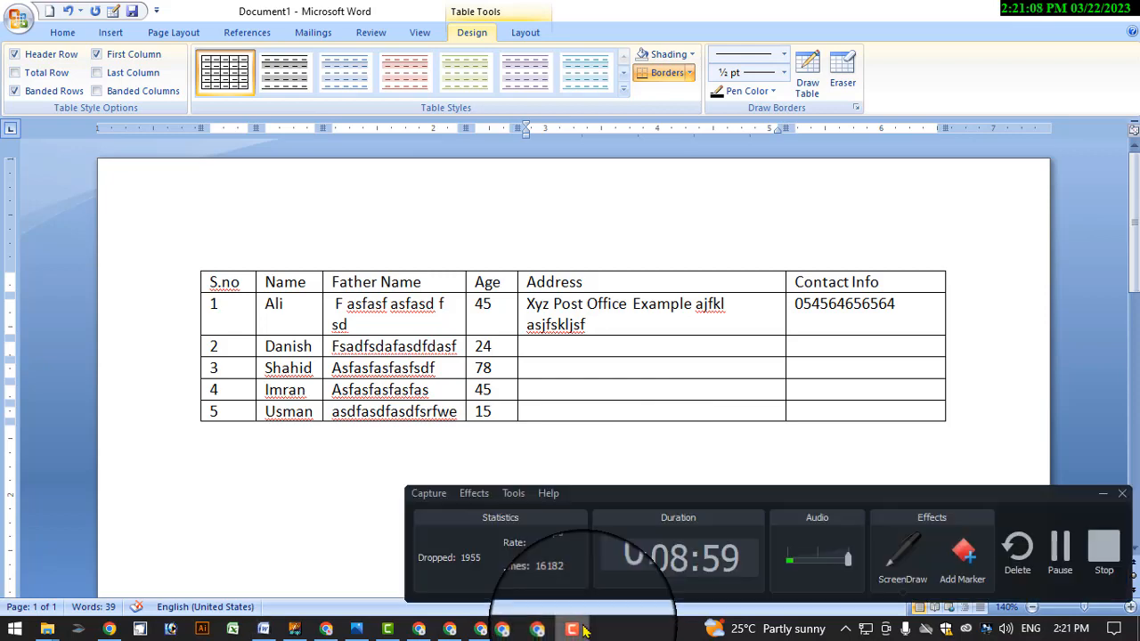
pyautogui.click(1103, 493)
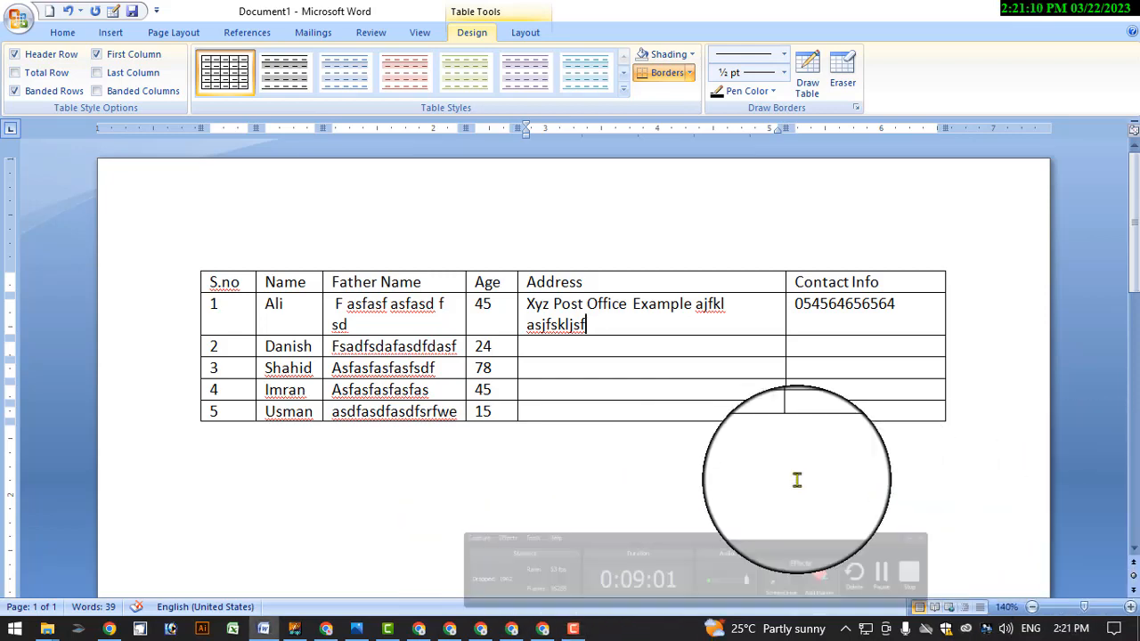
pyautogui.click(592, 326)
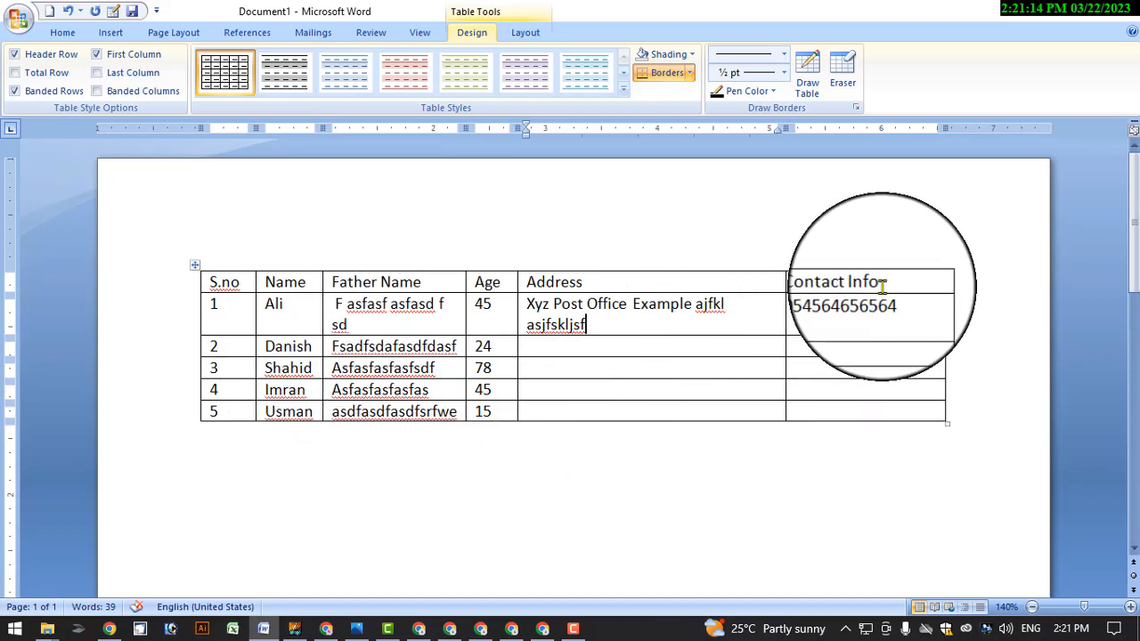
# Make the table's header row text bold and centre it
pyautogui.moveTo(850, 279); pyautogui.dragTo(218, 281)
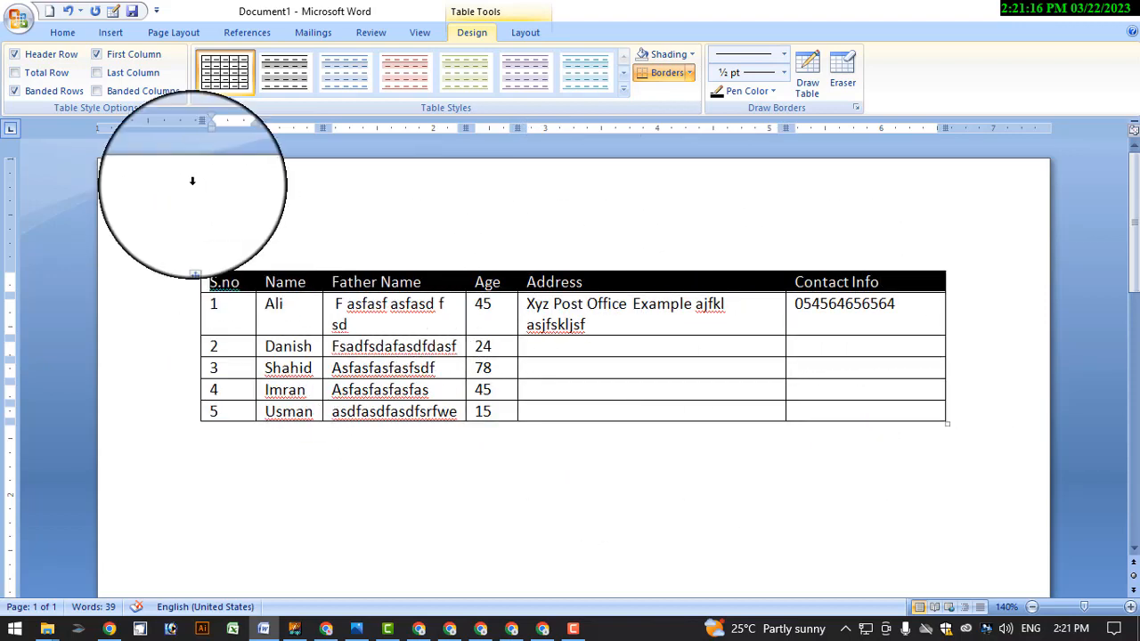
pyautogui.click(63, 32)
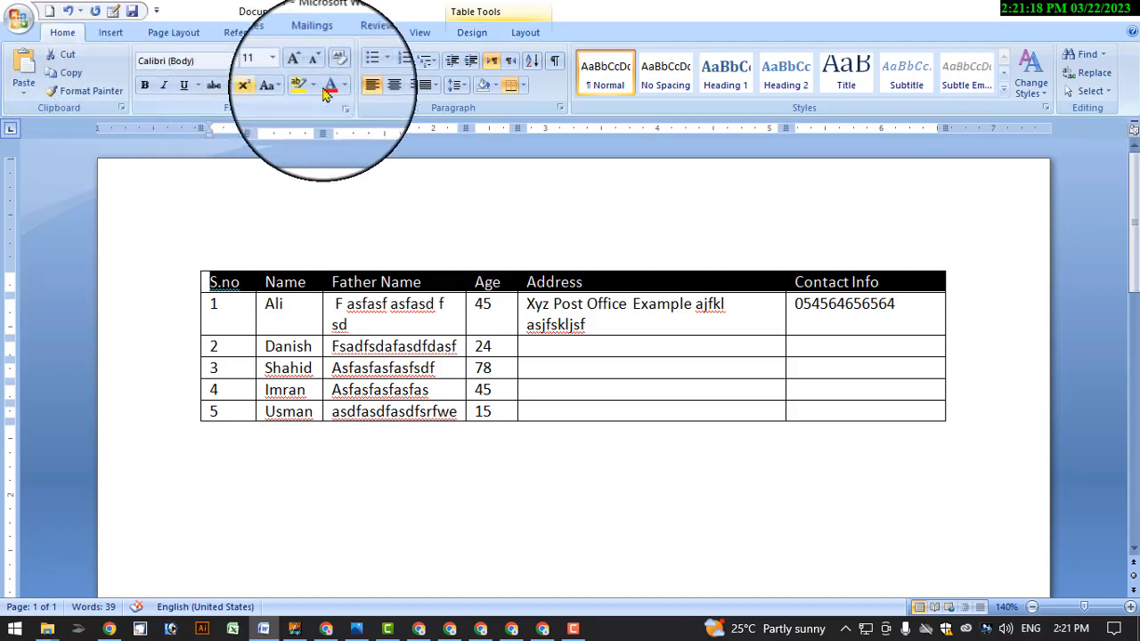
pyautogui.click(143, 84)
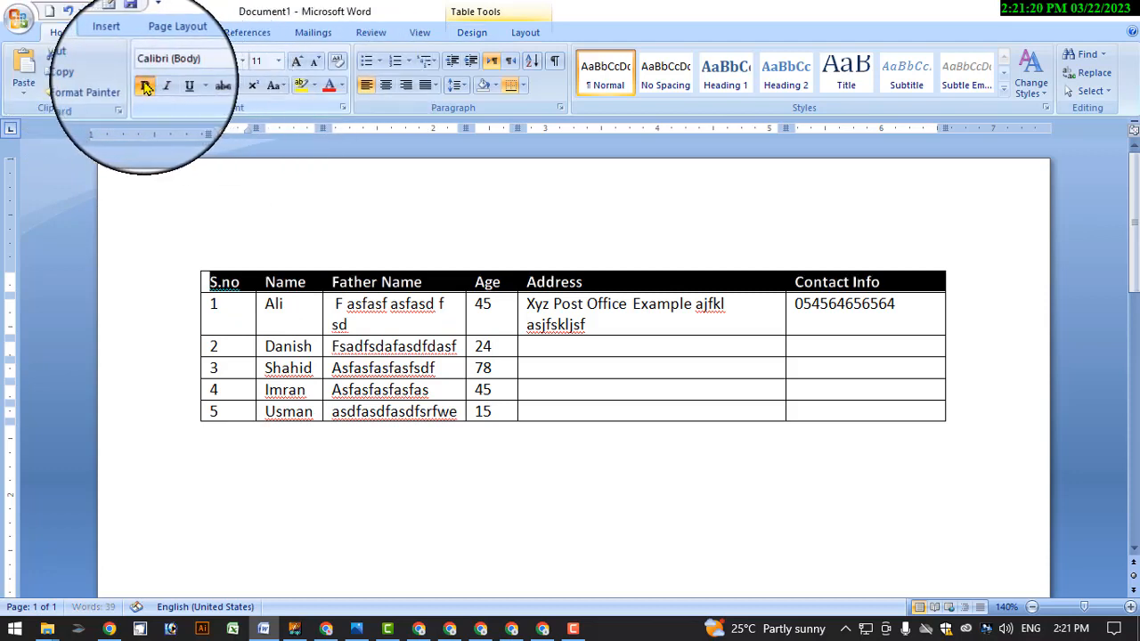
pyautogui.click(385, 86)
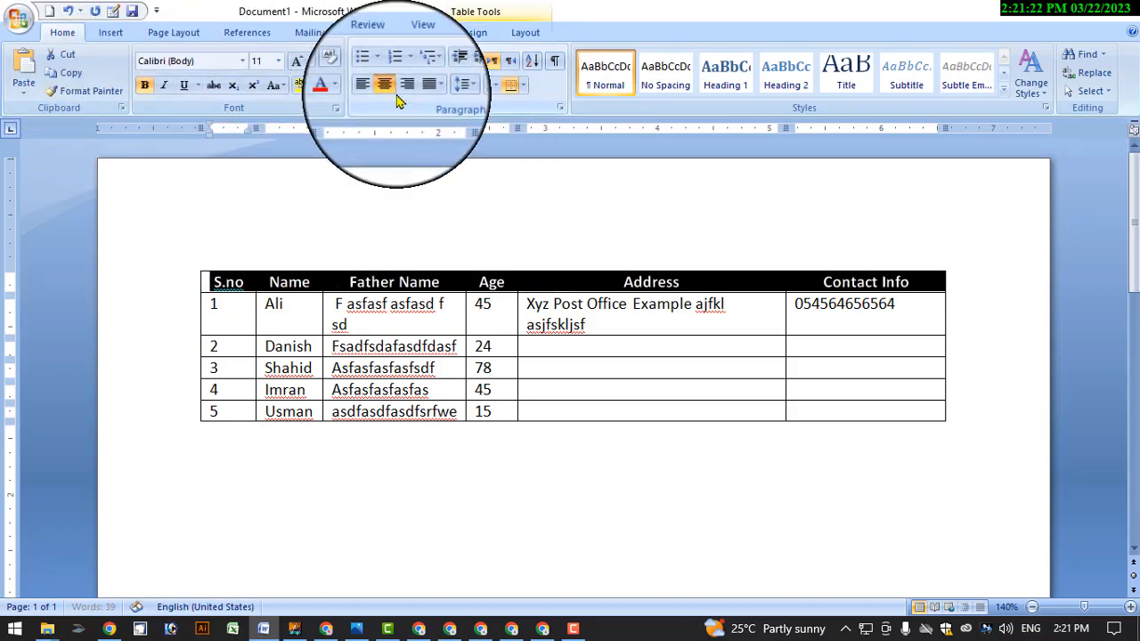
pyautogui.click(618, 398)
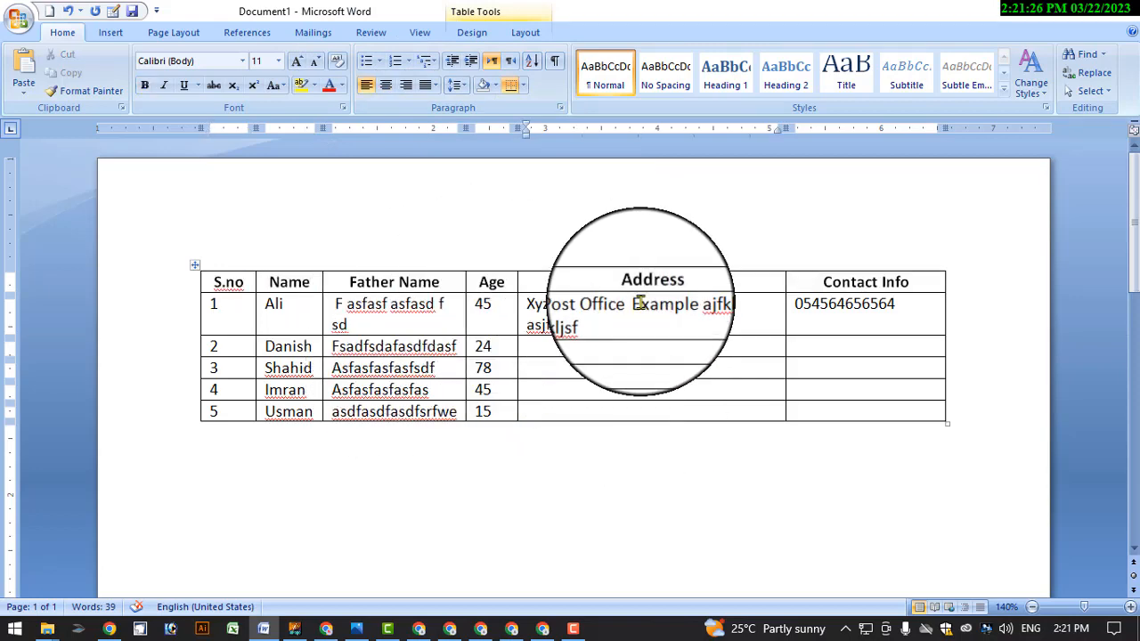
# Fit the Father Name and Name columns to their contents
pyautogui.doubleClick(464, 311)
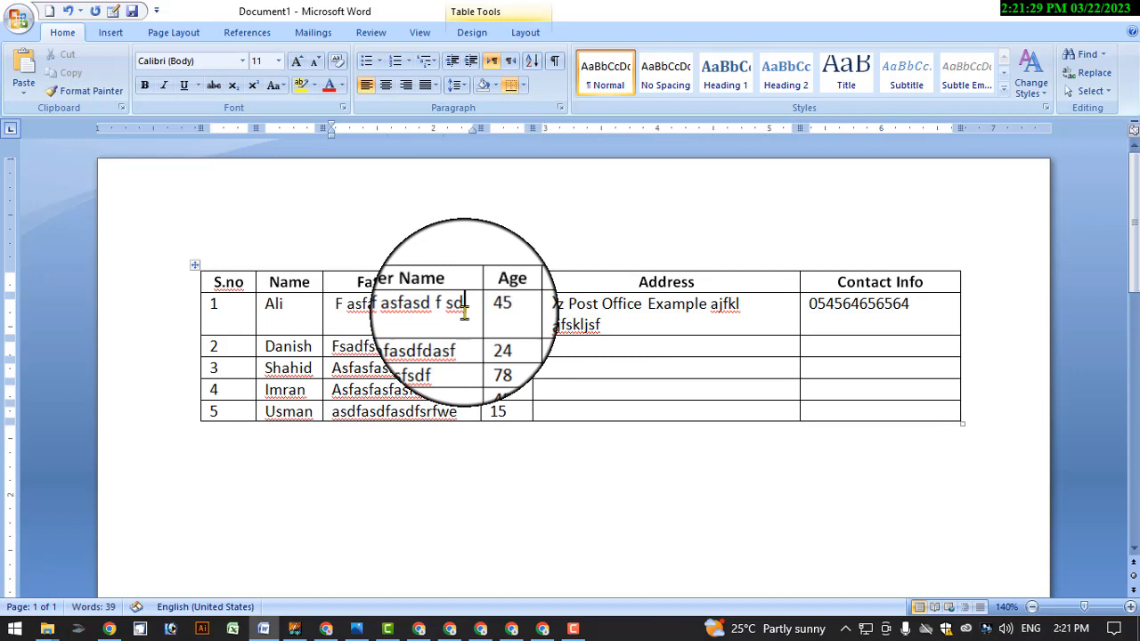
pyautogui.doubleClick(322, 316)
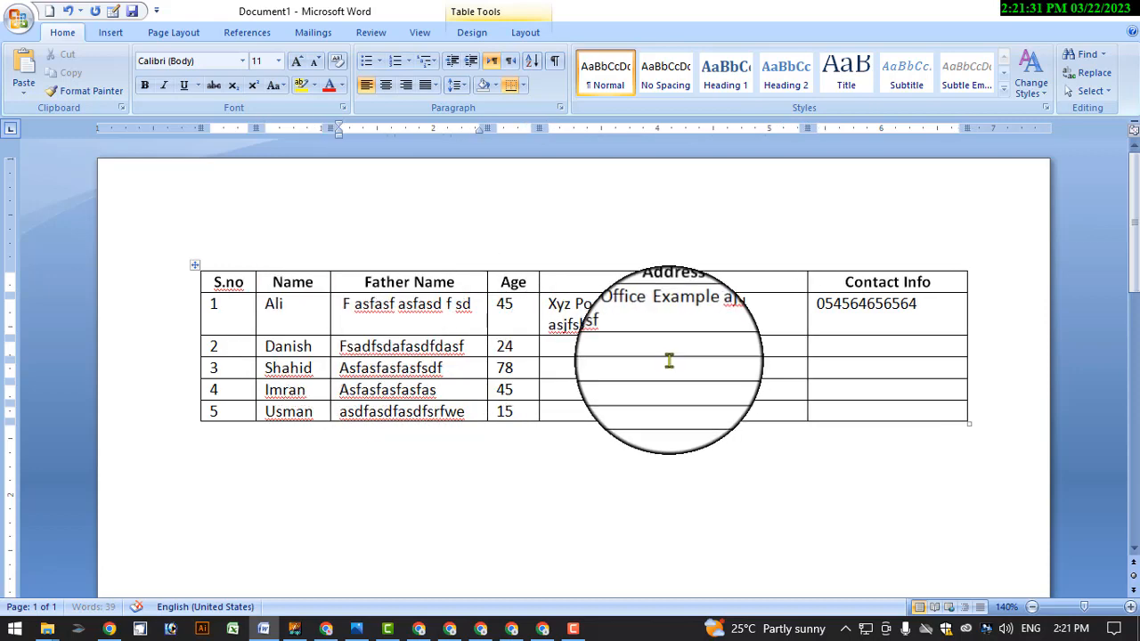
# Fit the Address column to its contents and shade the table's header row grey
pyautogui.doubleClick(806, 319)
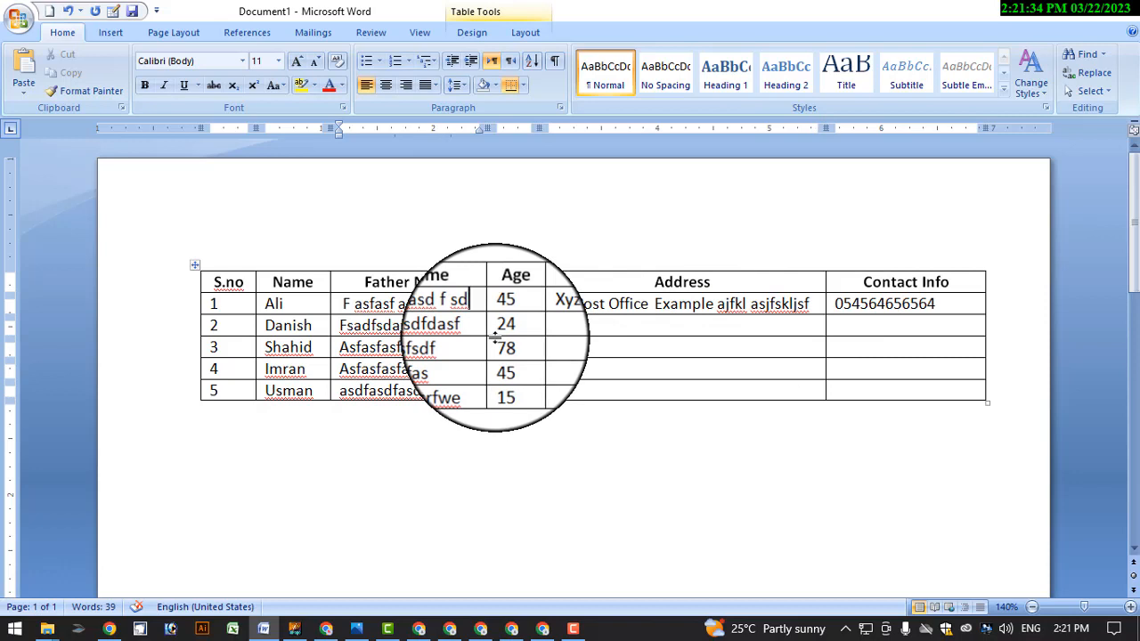
pyautogui.moveTo(970, 286); pyautogui.dragTo(237, 287)
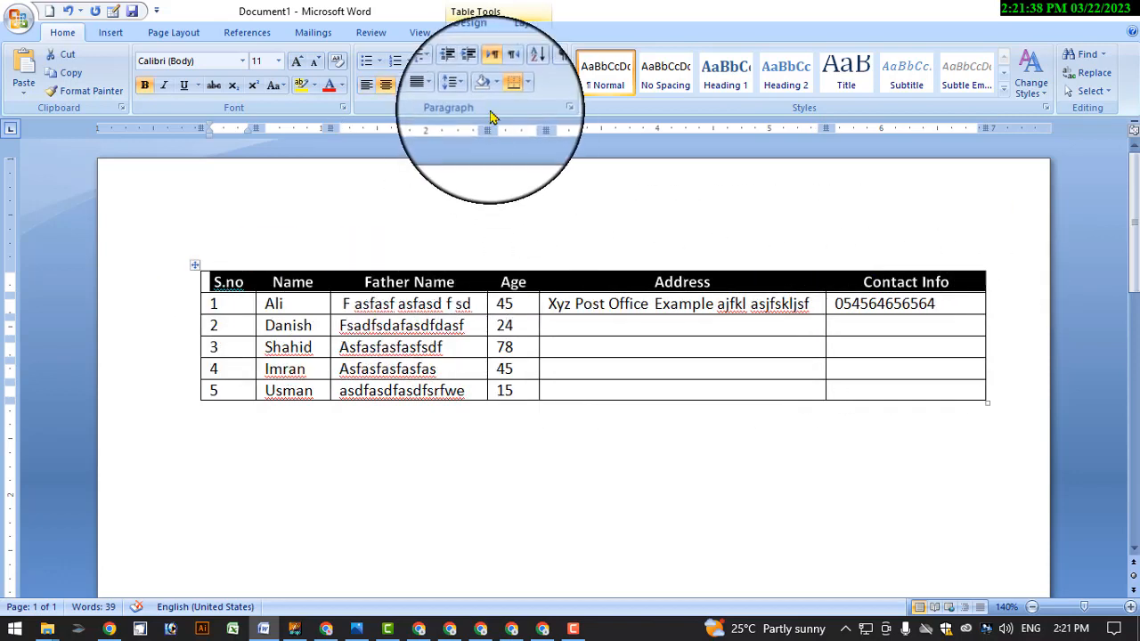
pyautogui.click(496, 82)
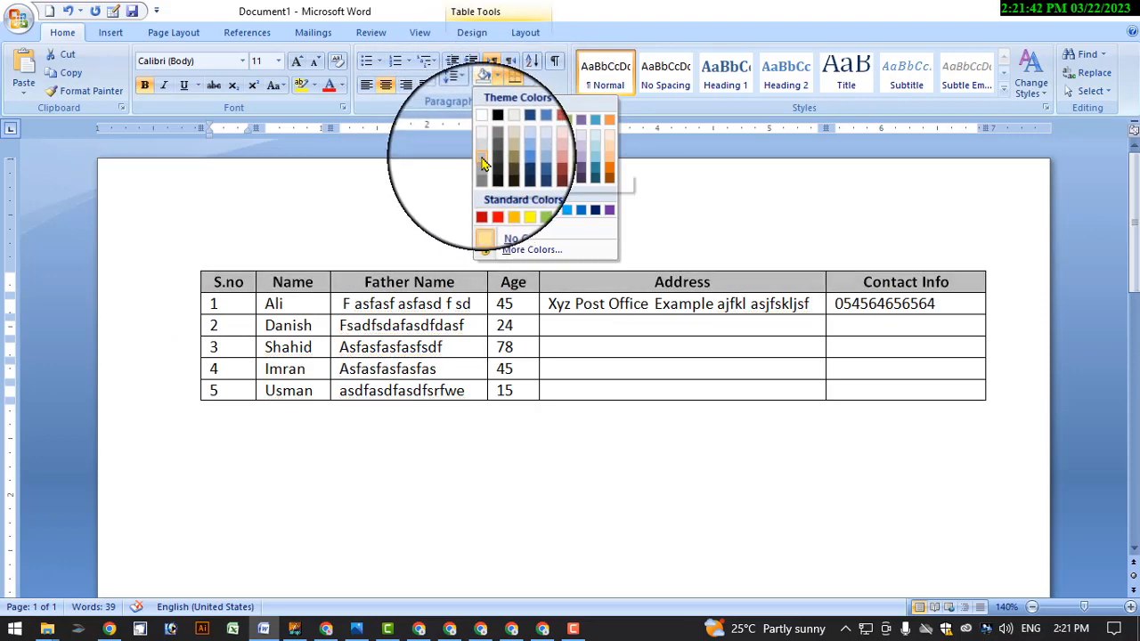
pyautogui.click(482, 163)
pyautogui.click(689, 446)
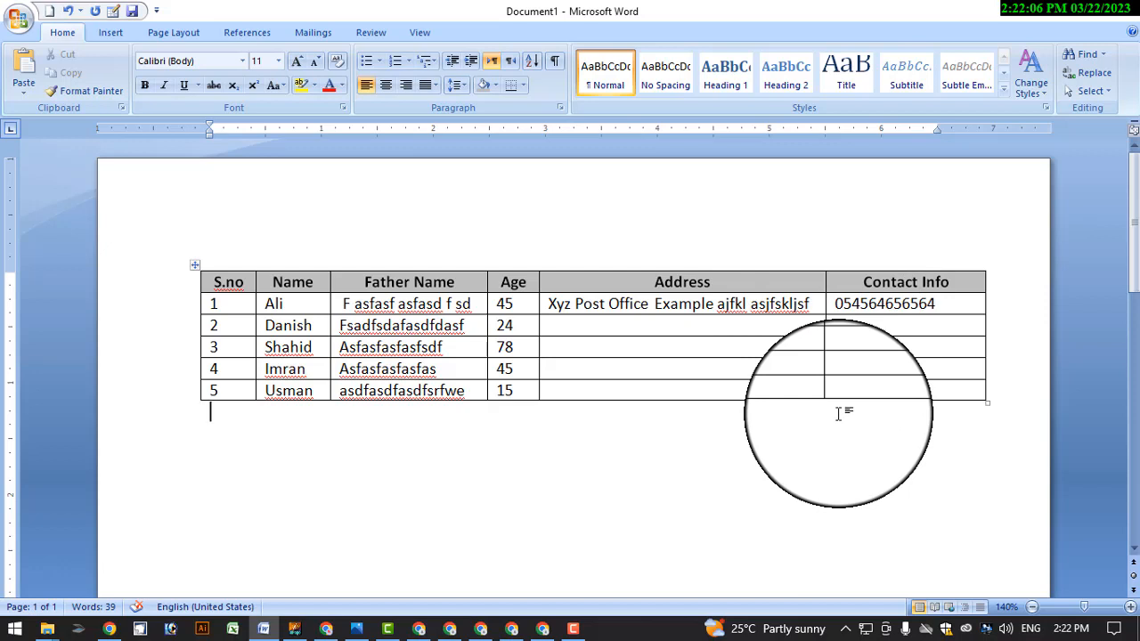
# Try inserting a blank column before the Contact Info column and undo the insertion
pyautogui.click(878, 267)
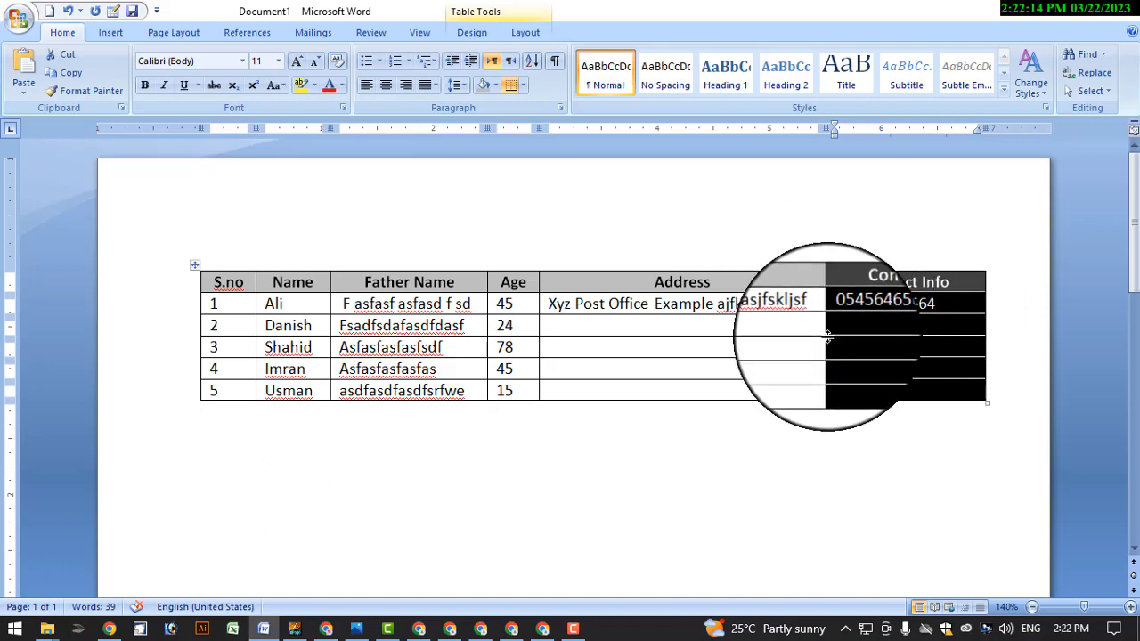
pyautogui.rightClick(859, 282)
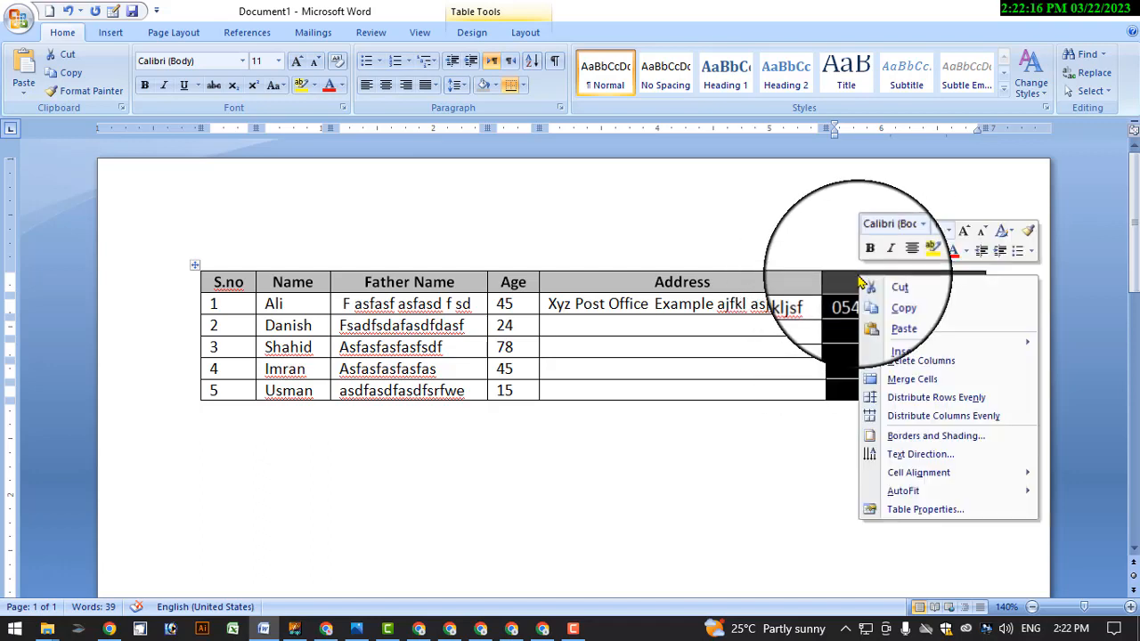
pyautogui.moveTo(892, 346)
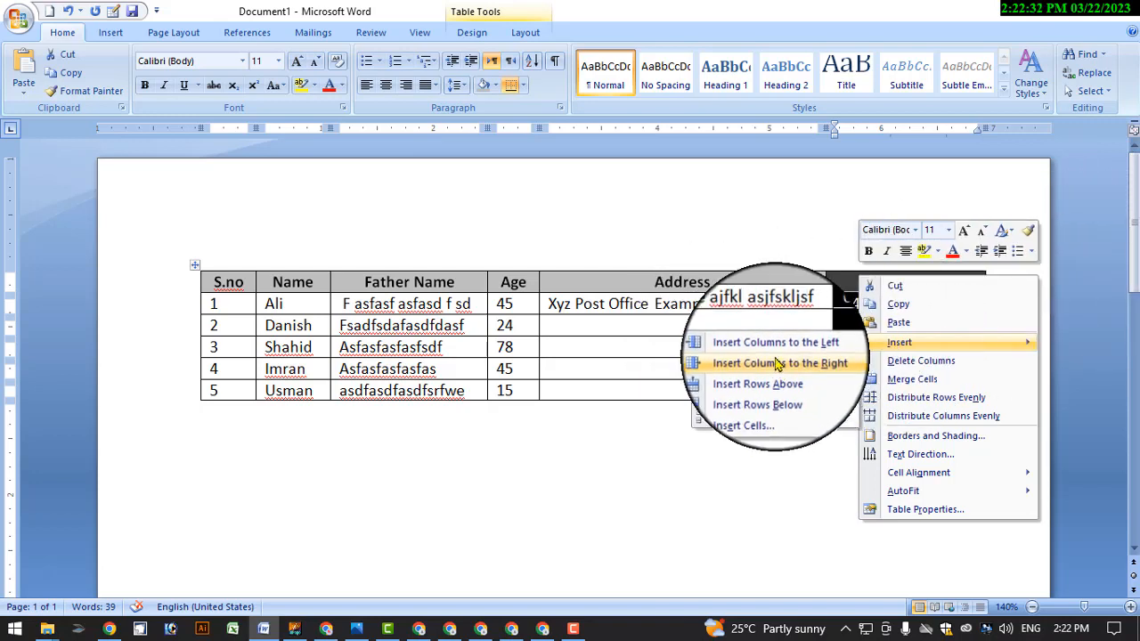
pyautogui.click(775, 343)
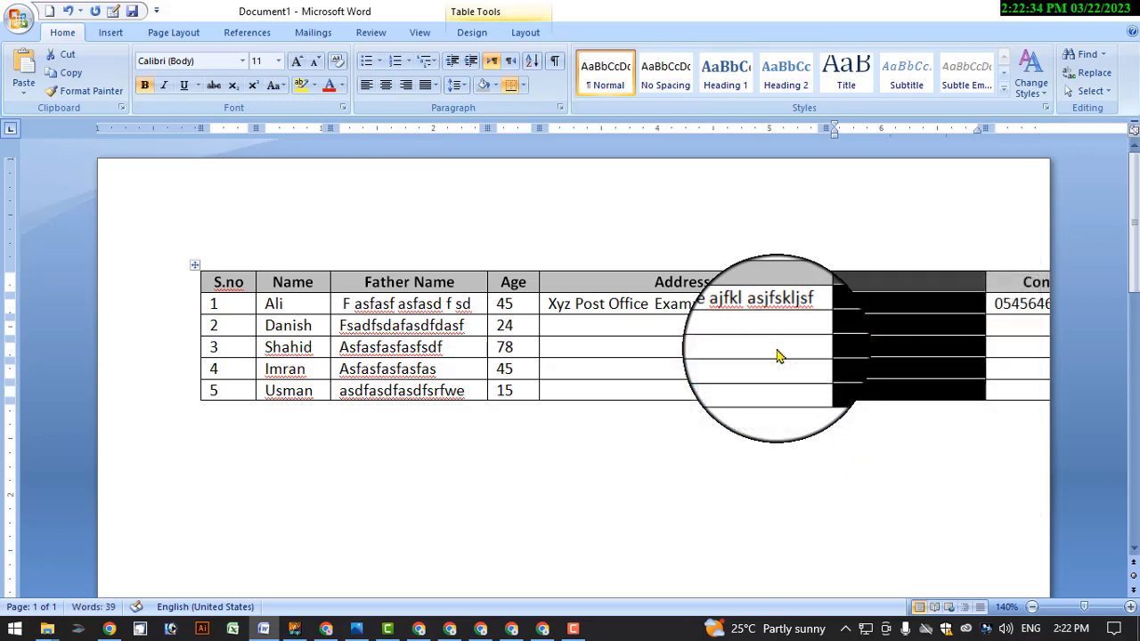
pyautogui.hotkey('ctrl', 'z')
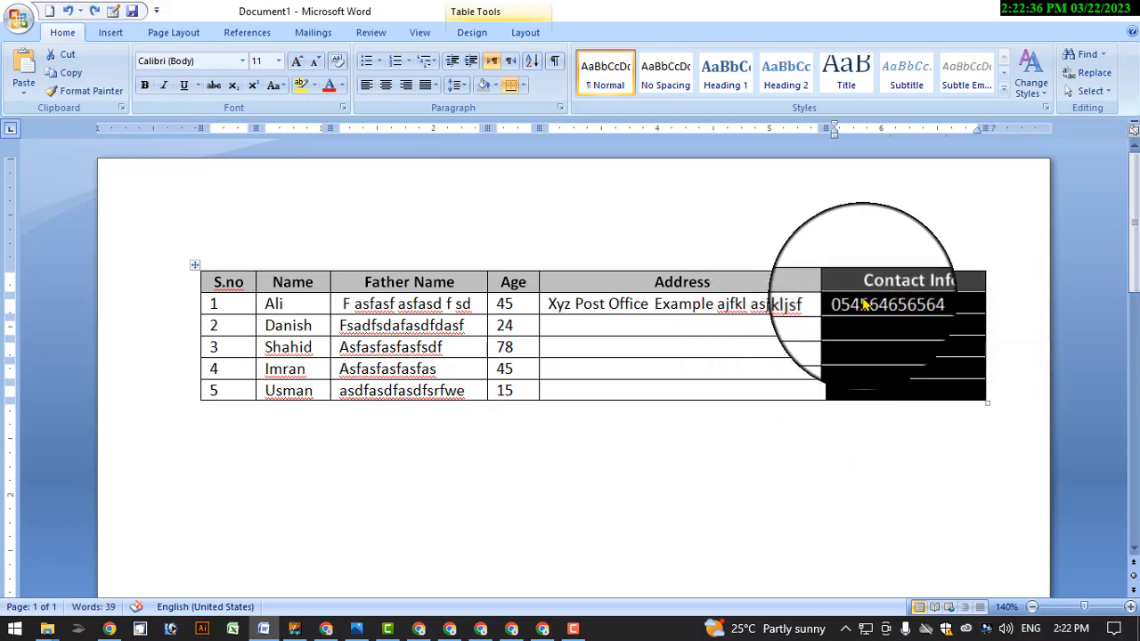
# Insert a blank column between the Address and Contact Info columns
pyautogui.rightClick(863, 305)
pyautogui.moveTo(919, 367)
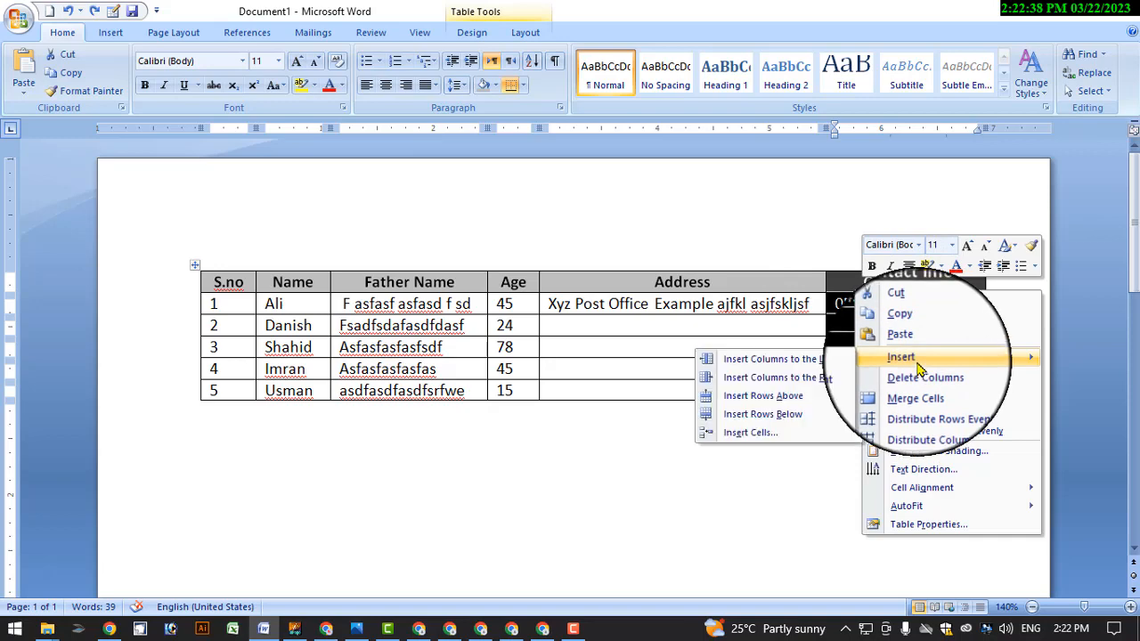
pyautogui.click(829, 363)
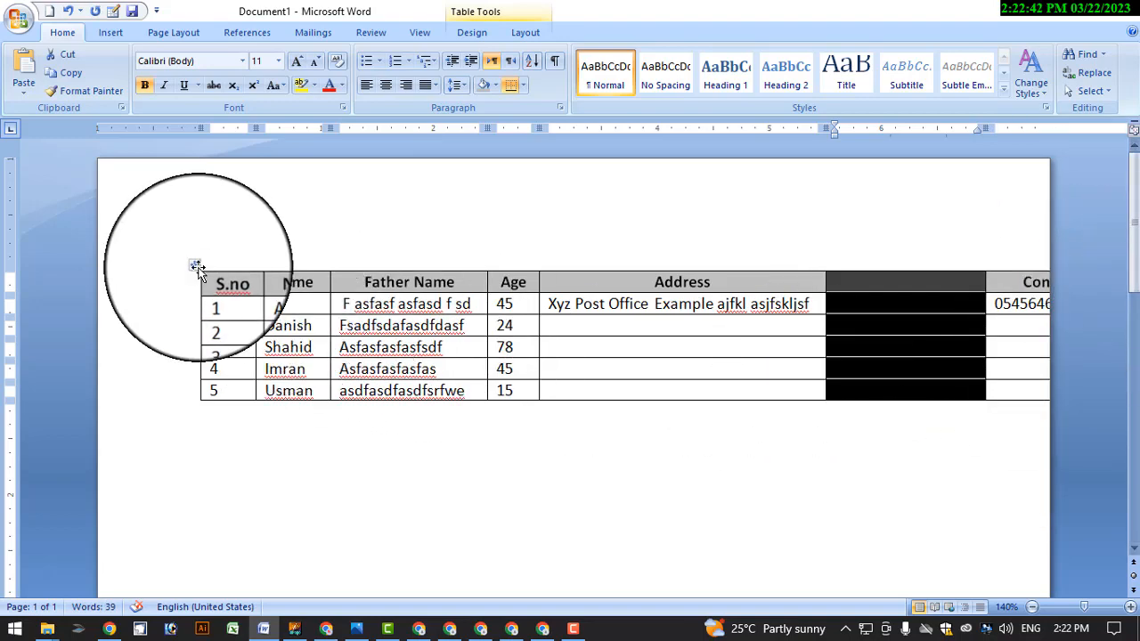
# Narrow the blank column and the Contact Info column, and reposition the table so it fits between the page edges
pyautogui.moveTo(189, 265); pyautogui.dragTo(86, 264)
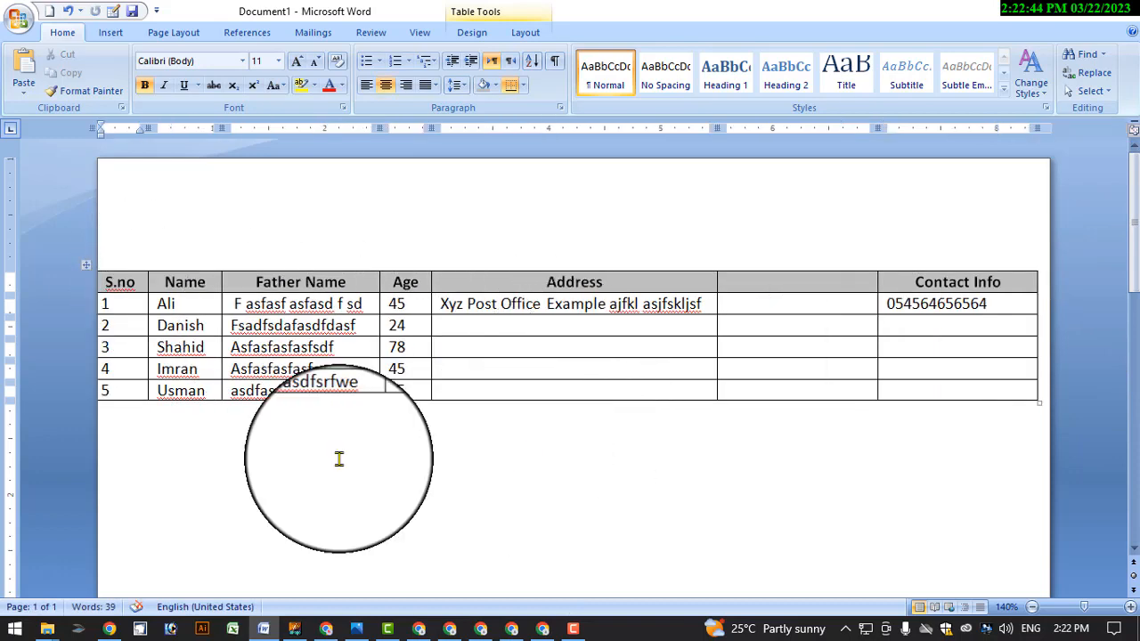
pyautogui.moveTo(147, 307); pyautogui.dragTo(147, 307)
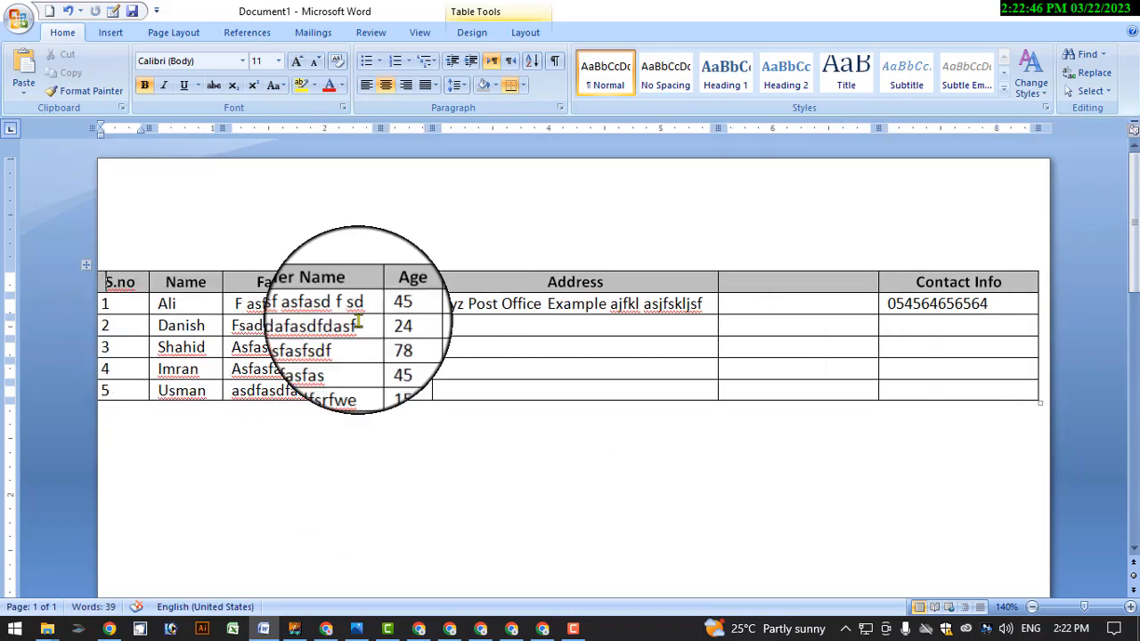
pyautogui.moveTo(877, 303); pyautogui.dragTo(853, 305)
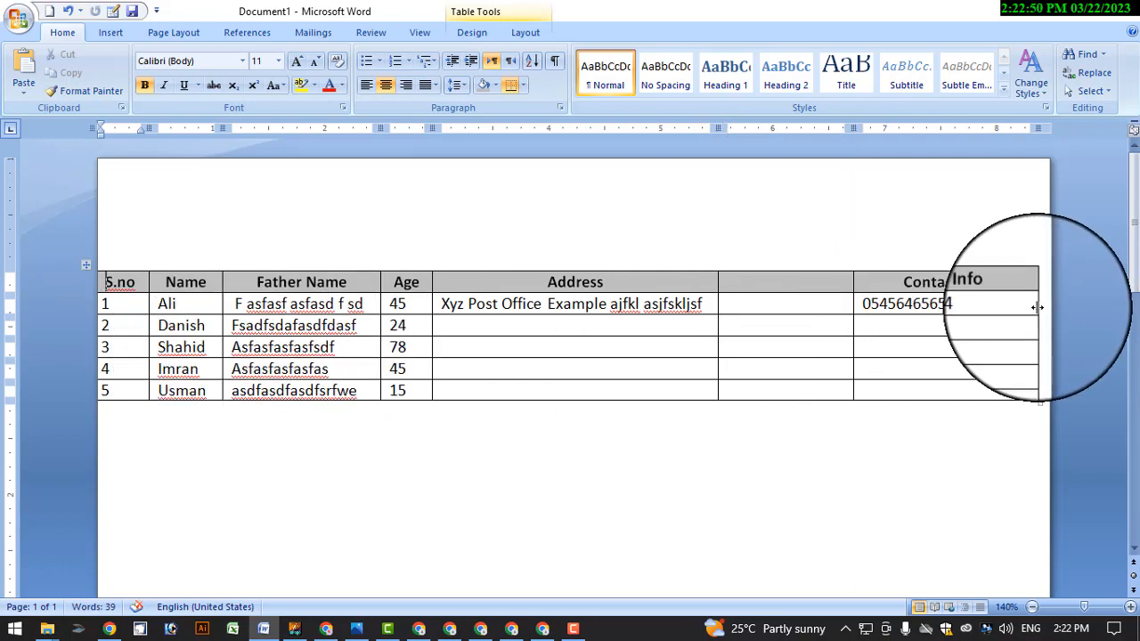
pyautogui.moveTo(1037, 307); pyautogui.dragTo(982, 307)
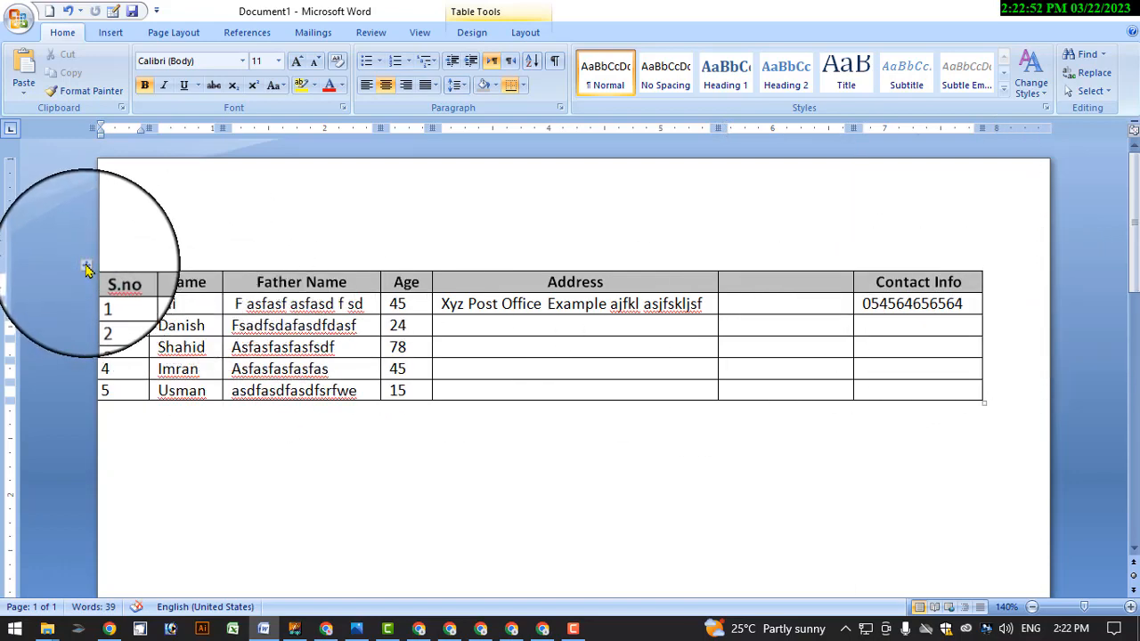
pyautogui.moveTo(106, 264); pyautogui.dragTo(134, 264)
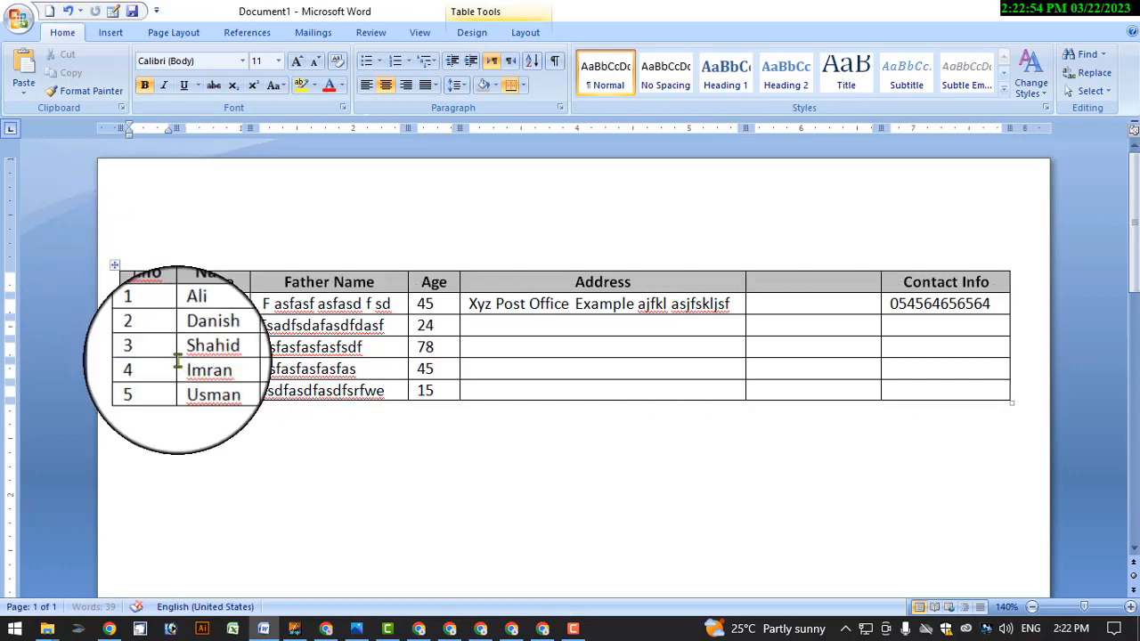
pyautogui.click(436, 487)
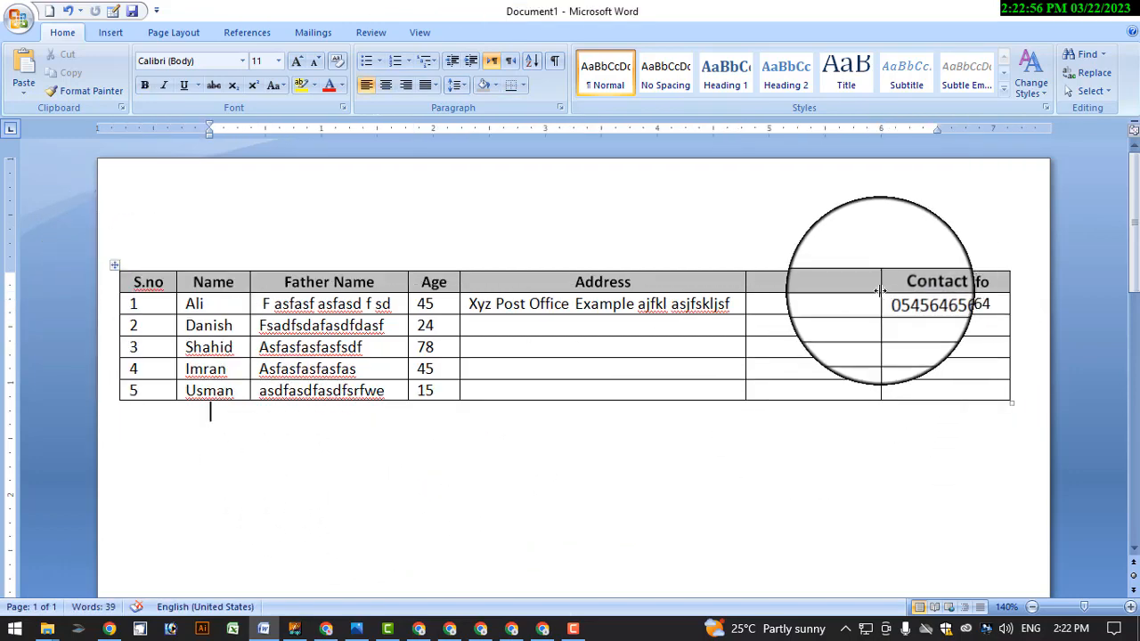
# Enter "Whtasapp #" as the heading of the blank column before Contact Info
pyautogui.moveTo(905, 289); pyautogui.dragTo(903, 392)
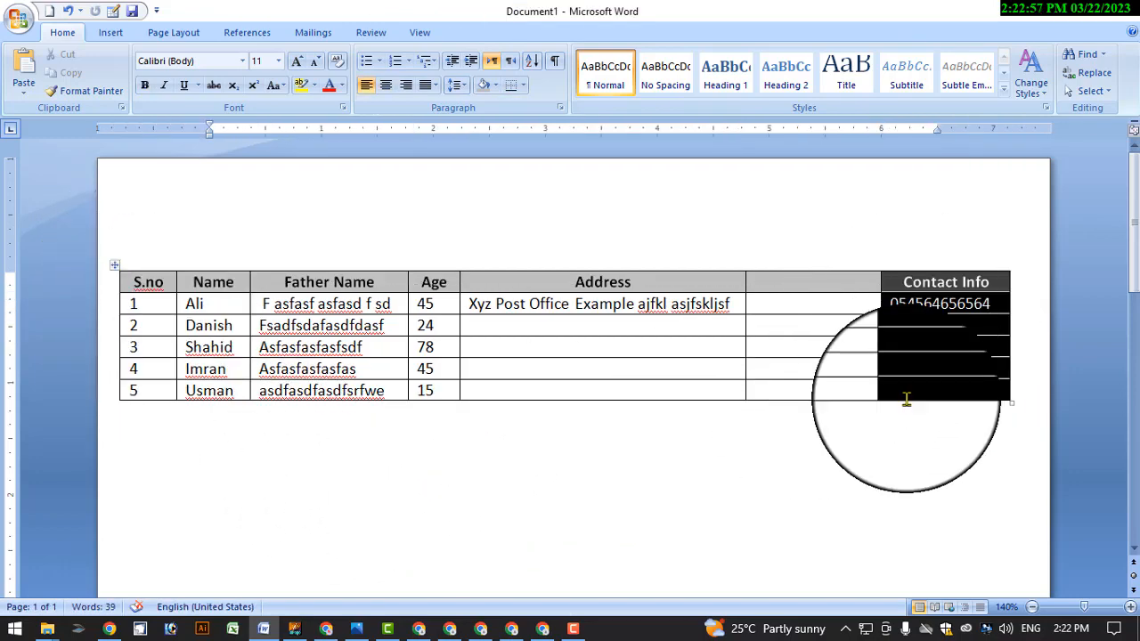
pyautogui.rightClick(909, 286)
pyautogui.moveTo(949, 355)
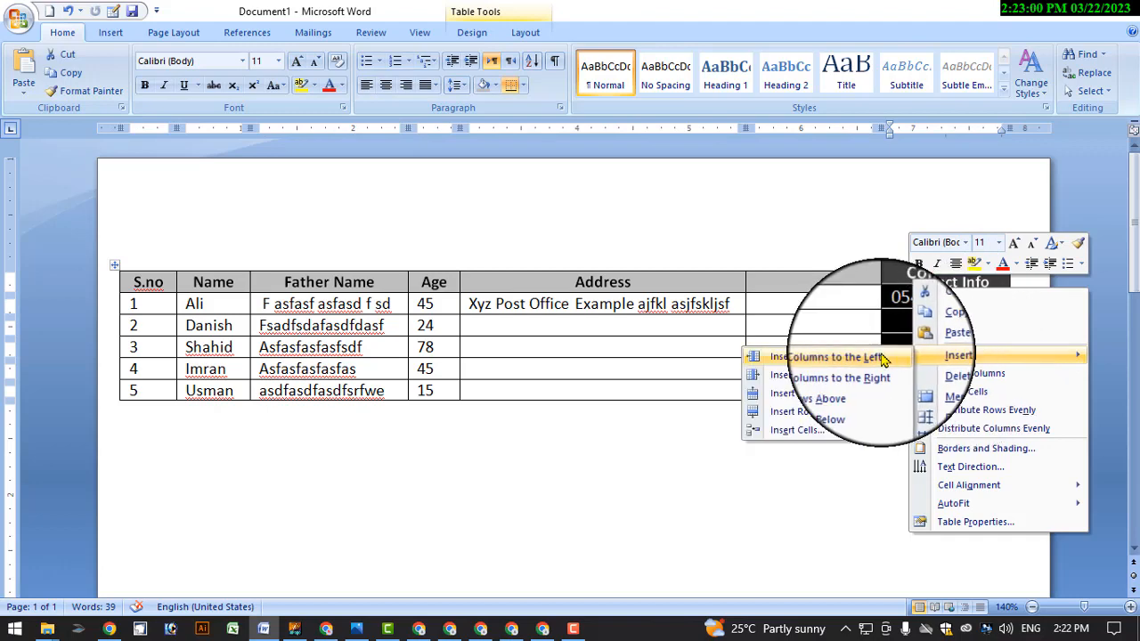
pyautogui.click(814, 361)
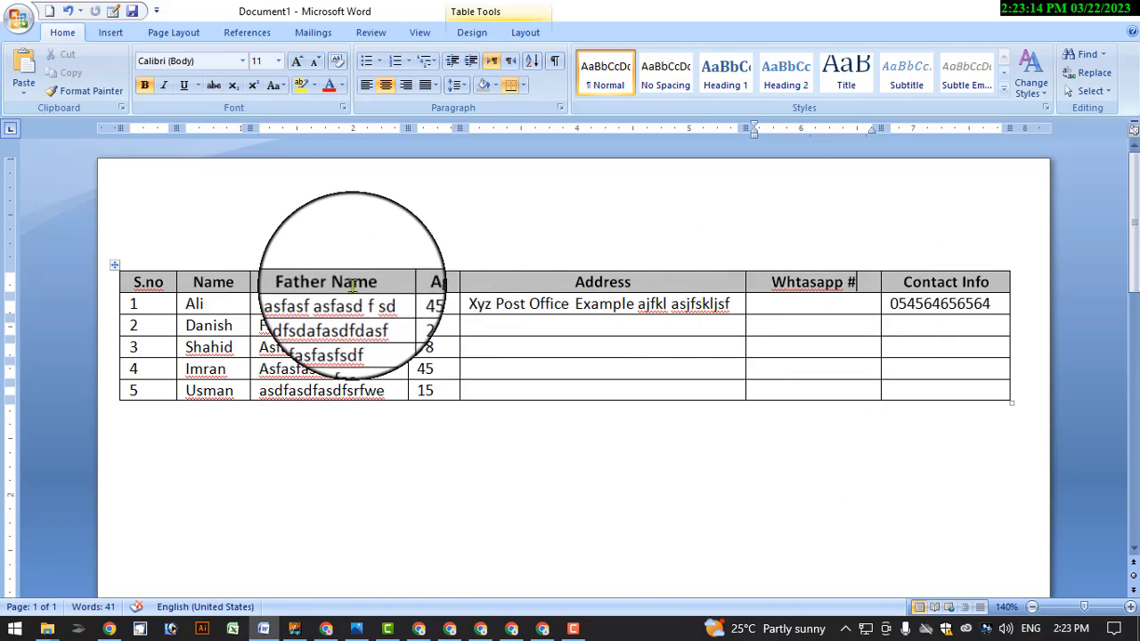
# Delete the Age column from the table
pyautogui.click(433, 265)
pyautogui.rightClick(444, 301)
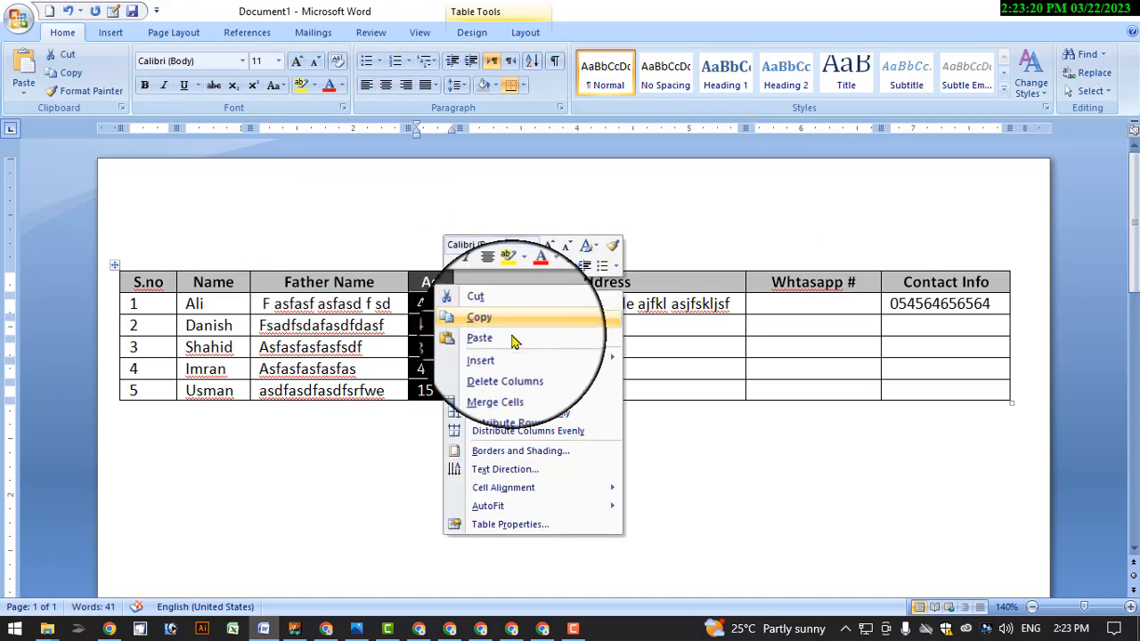
pyautogui.click(535, 381)
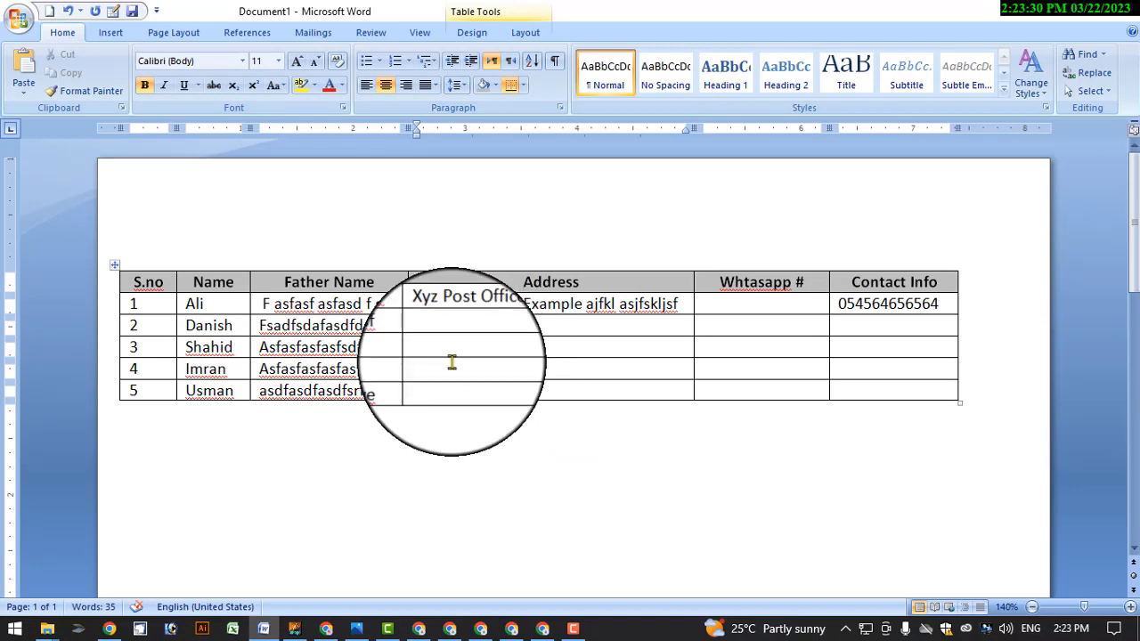
pyautogui.click(359, 267)
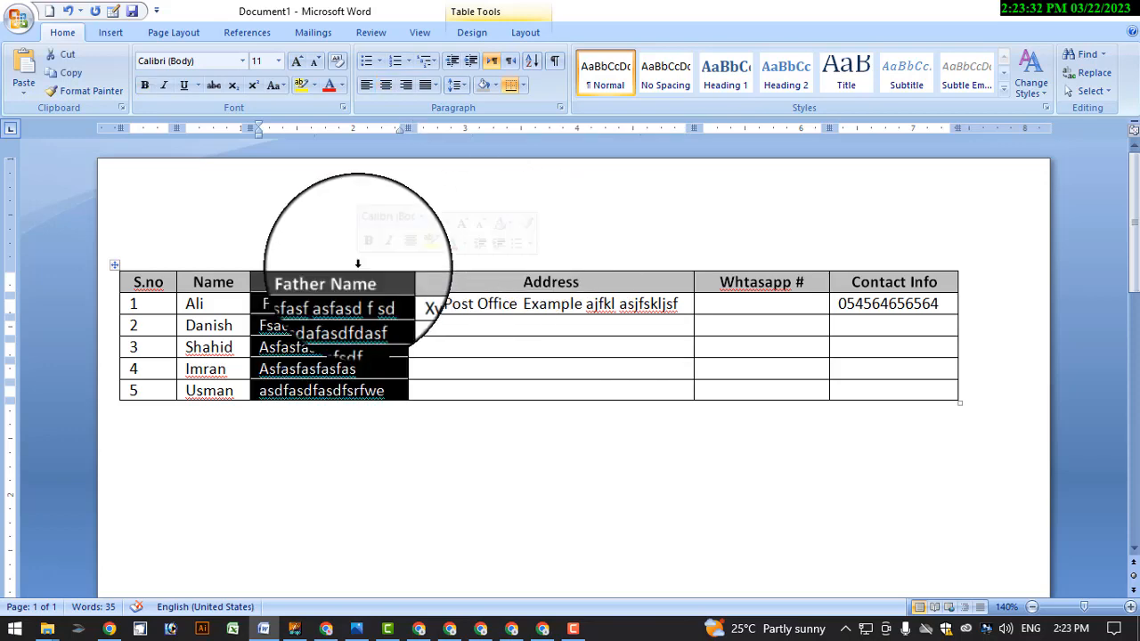
pyautogui.moveTo(140, 304); pyautogui.dragTo(763, 299)
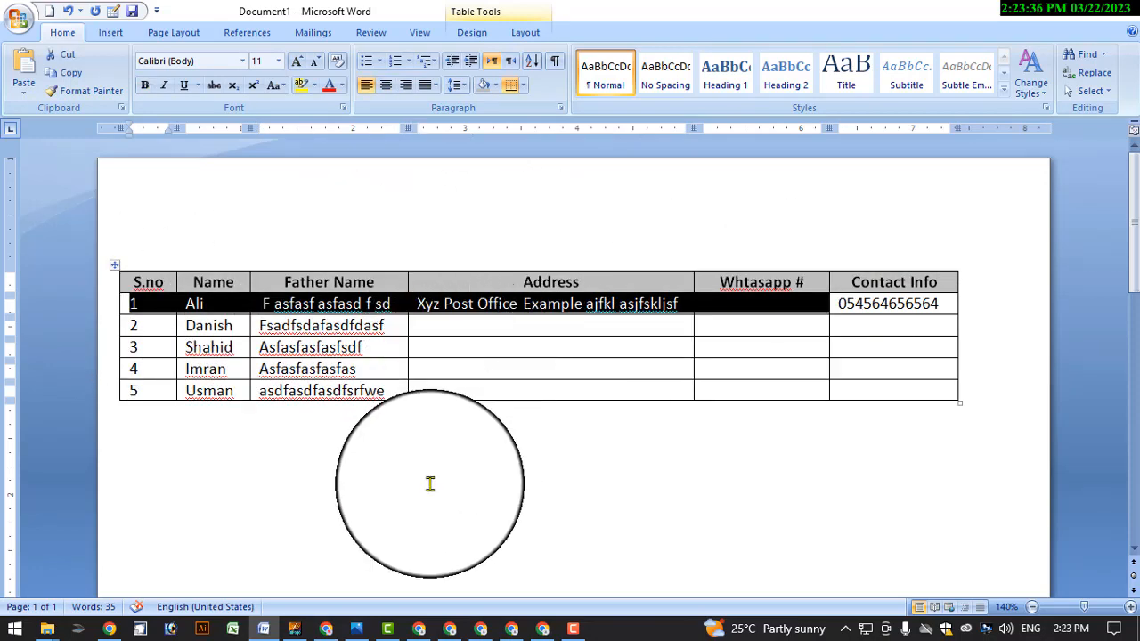
pyautogui.click(488, 332)
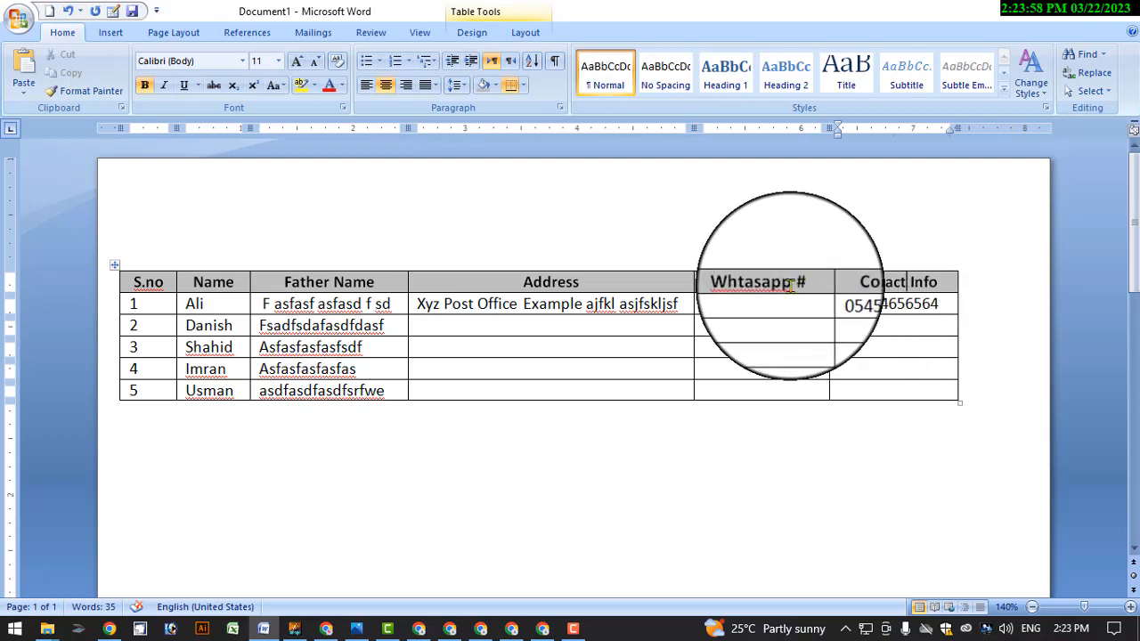
pyautogui.click(767, 269)
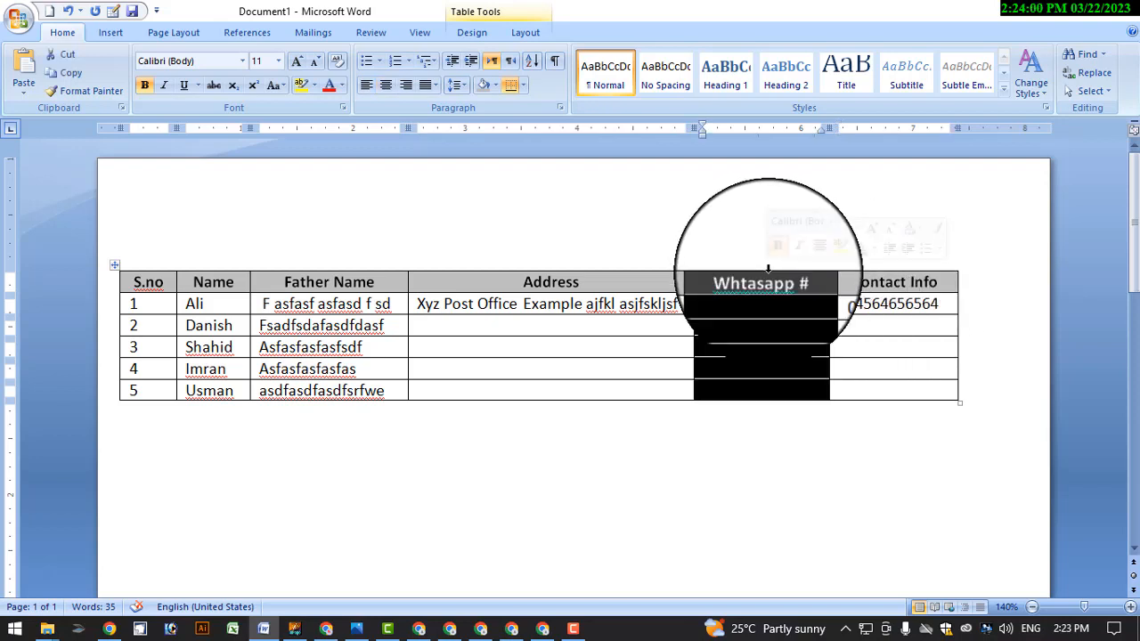
pyautogui.click(754, 320)
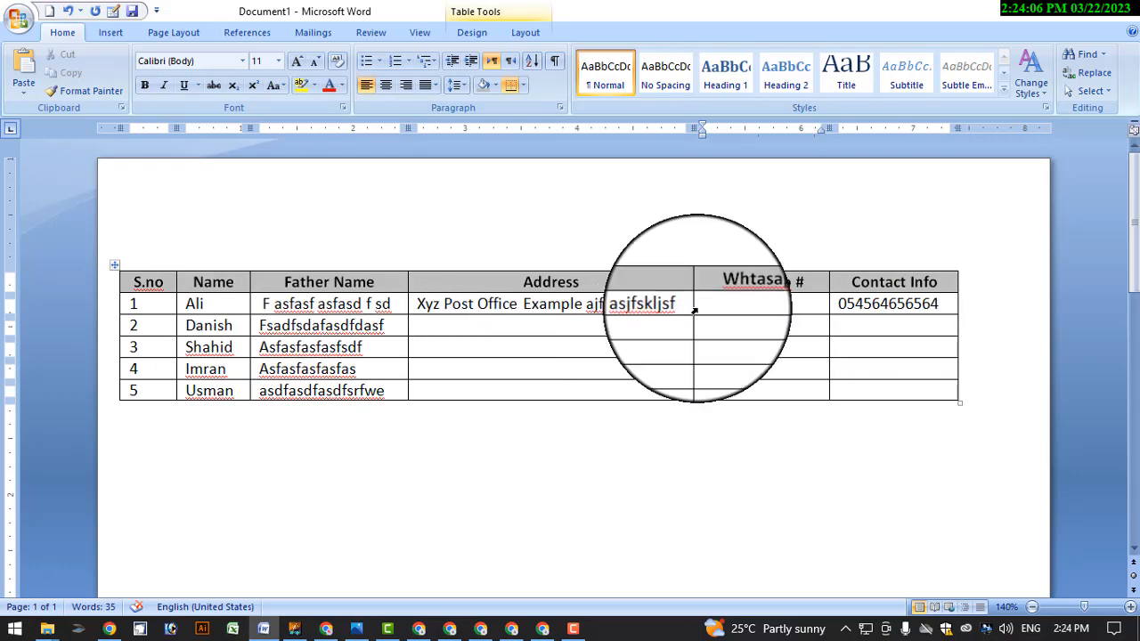
pyautogui.click(759, 268)
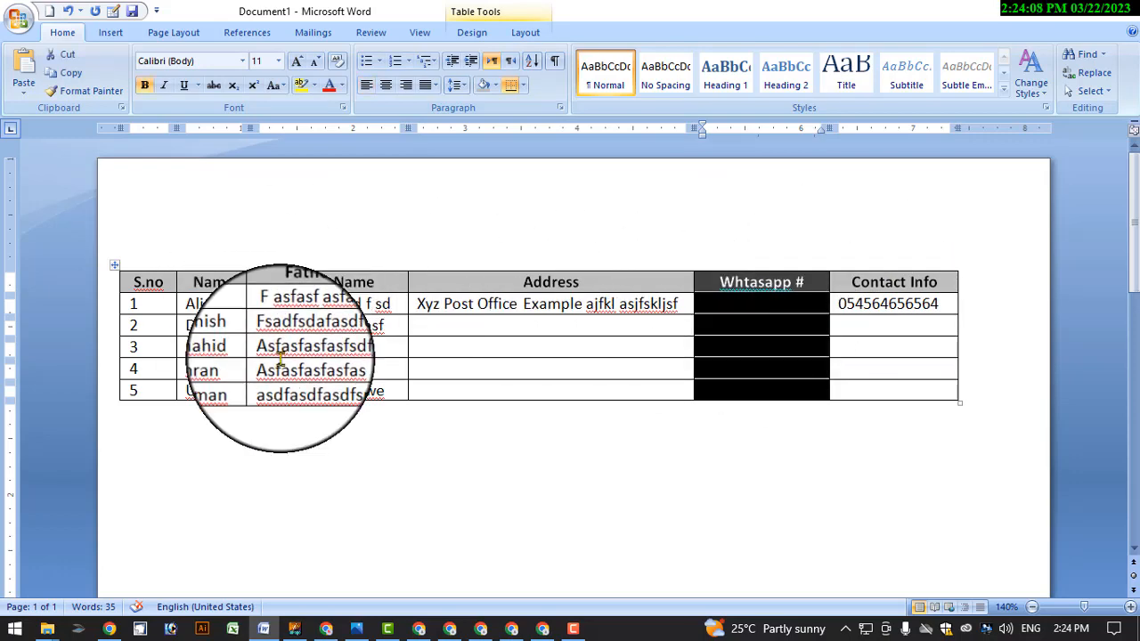
pyautogui.click(912, 266)
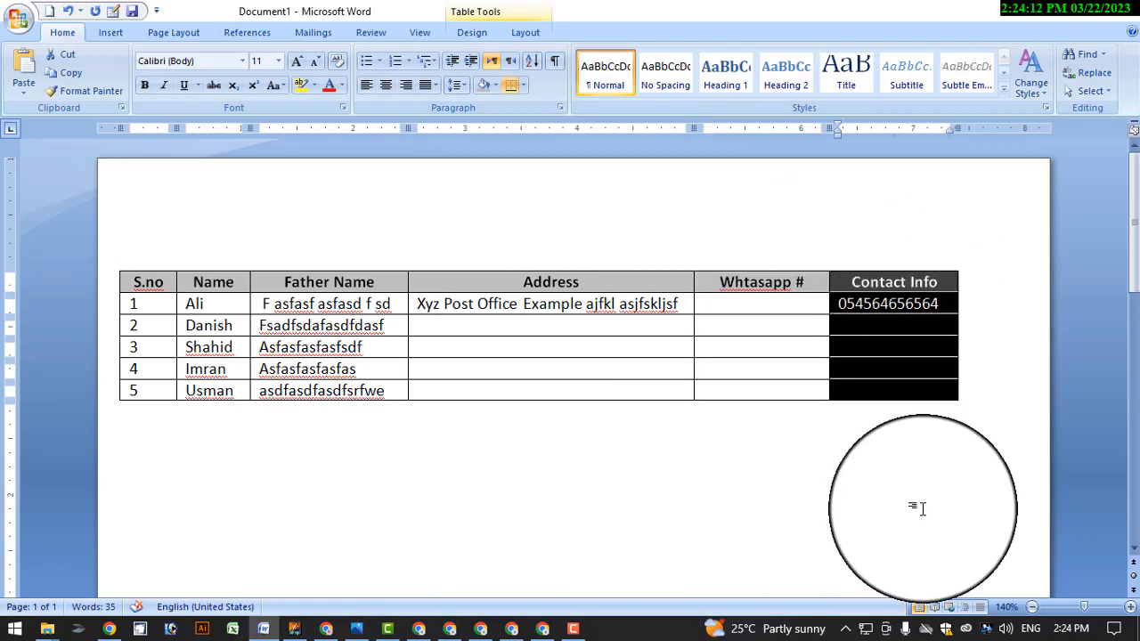
pyautogui.click(601, 269)
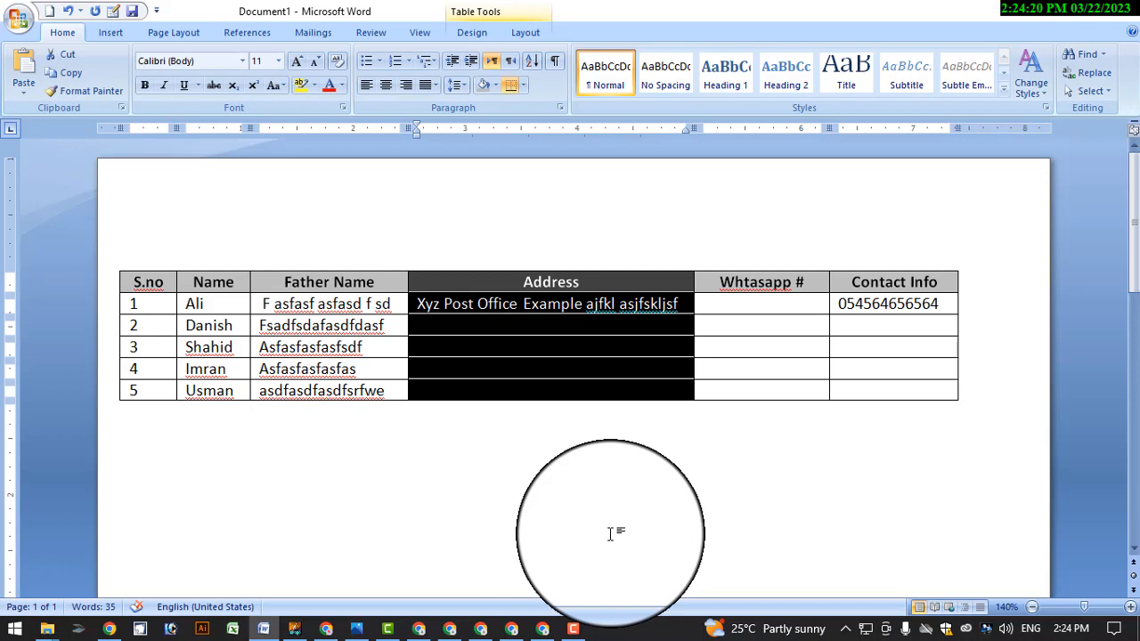
pyautogui.click(111, 32)
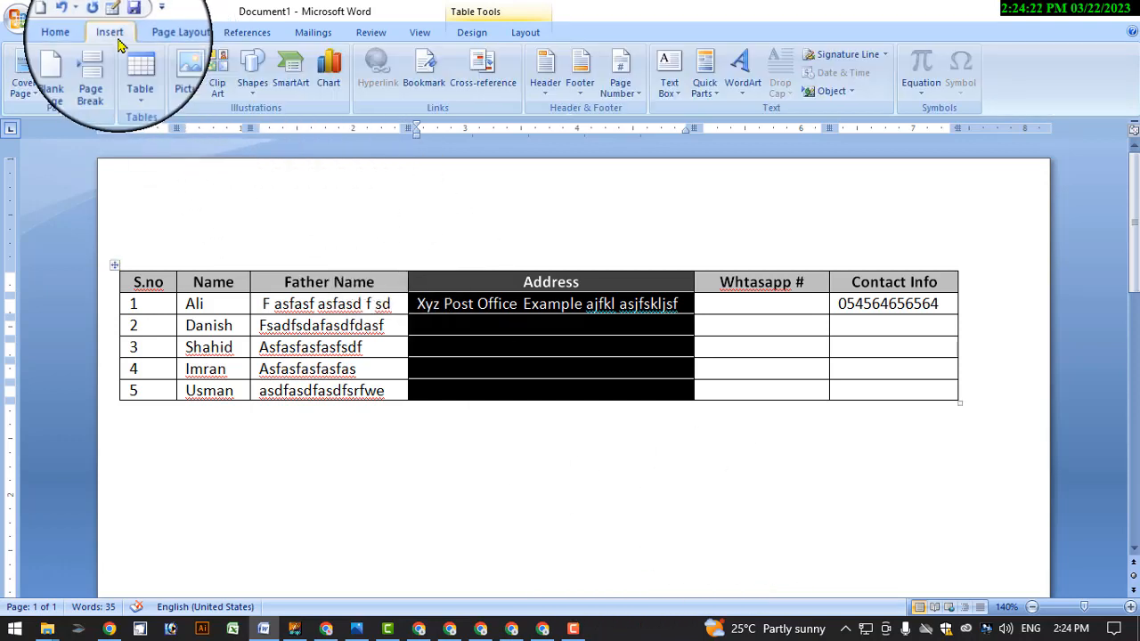
pyautogui.click(141, 96)
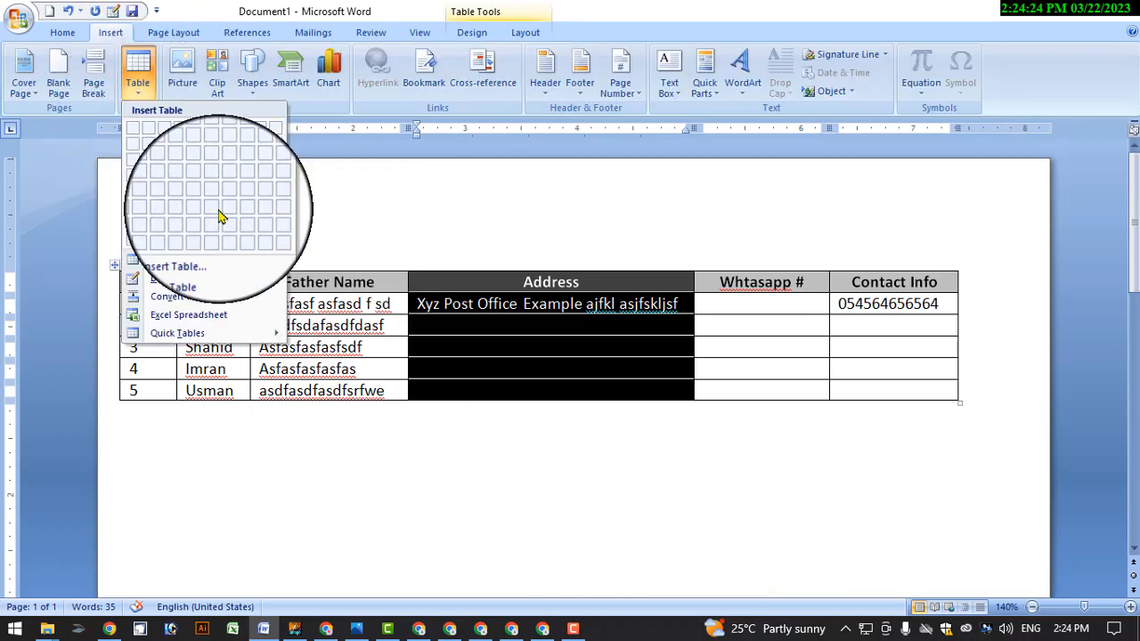
pyautogui.click(134, 301)
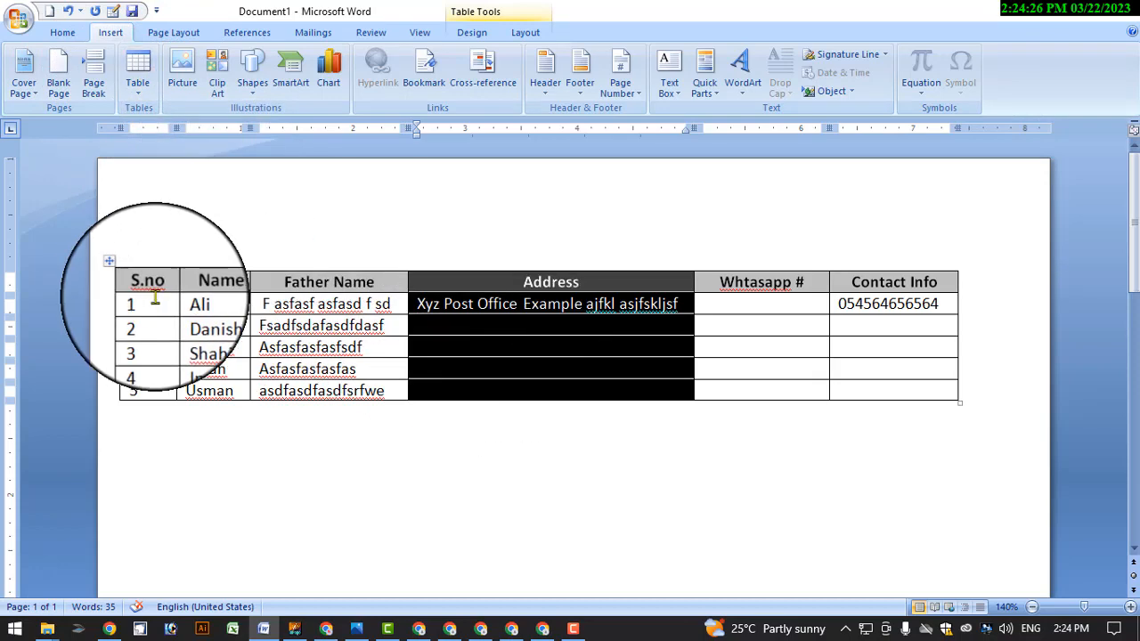
# Add an empty row at the end of the table, below record 5, and place the cursor in its Address cell
pyautogui.click(167, 391)
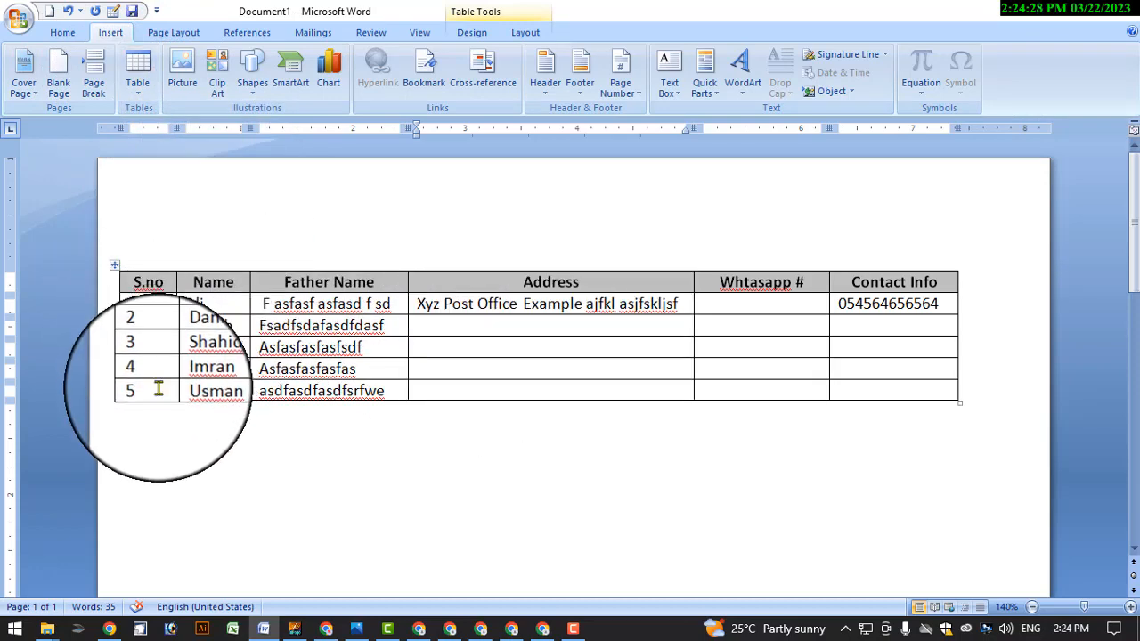
pyautogui.press('Tab')
pyautogui.press('Tab')
pyautogui.press('Tab')
pyautogui.press('Tab')
pyautogui.press('Tab')
pyautogui.press('Tab')
pyautogui.press('Tab')
pyautogui.press('Tab')
pyautogui.press('Tab')
pyautogui.press('Tab')
pyautogui.press('Tab')
pyautogui.press('Tab')
pyautogui.press('Tab')
pyautogui.press('Tab')
pyautogui.press('Tab')
pyautogui.press('Tab')
pyautogui.press('Tab')
pyautogui.press('Tab')
pyautogui.press('Tab')
pyautogui.press('Tab')
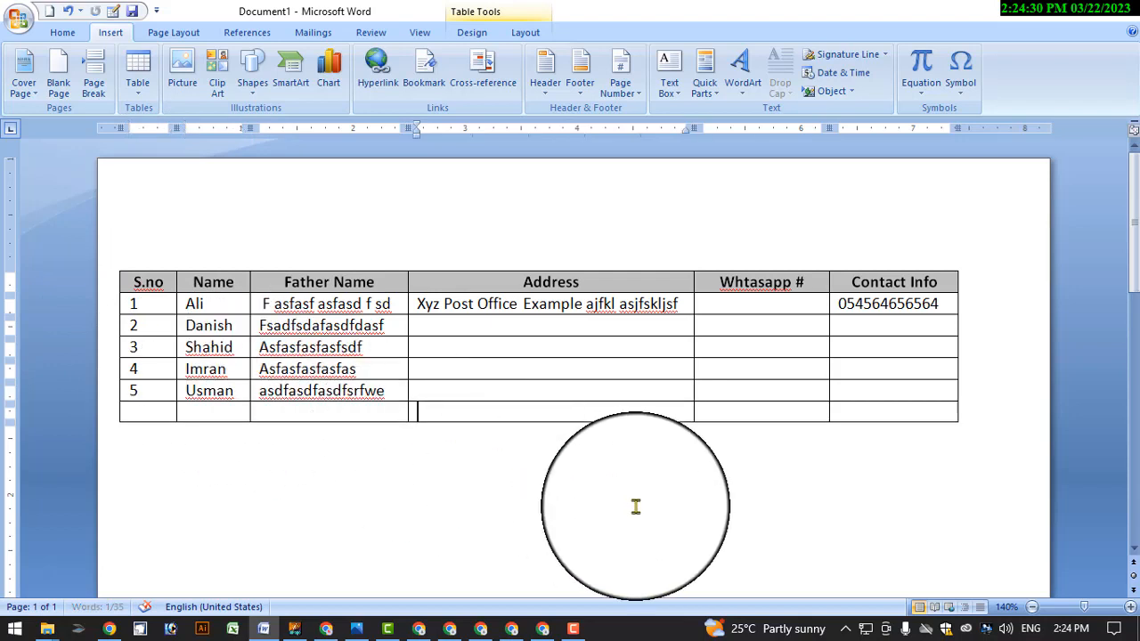
# Add eight more empty rows at the end of the table, below the existing blank row
pyautogui.press('Tab')
pyautogui.press('Tab')
pyautogui.press('Tab')
pyautogui.press('Tab')
pyautogui.press('Tab')
pyautogui.press('Tab')
pyautogui.press('Tab')
pyautogui.press('Tab')
pyautogui.press('Tab')
pyautogui.press('Tab')
pyautogui.press('Tab')
pyautogui.press('Tab')
pyautogui.press('Tab')
pyautogui.press('Tab')
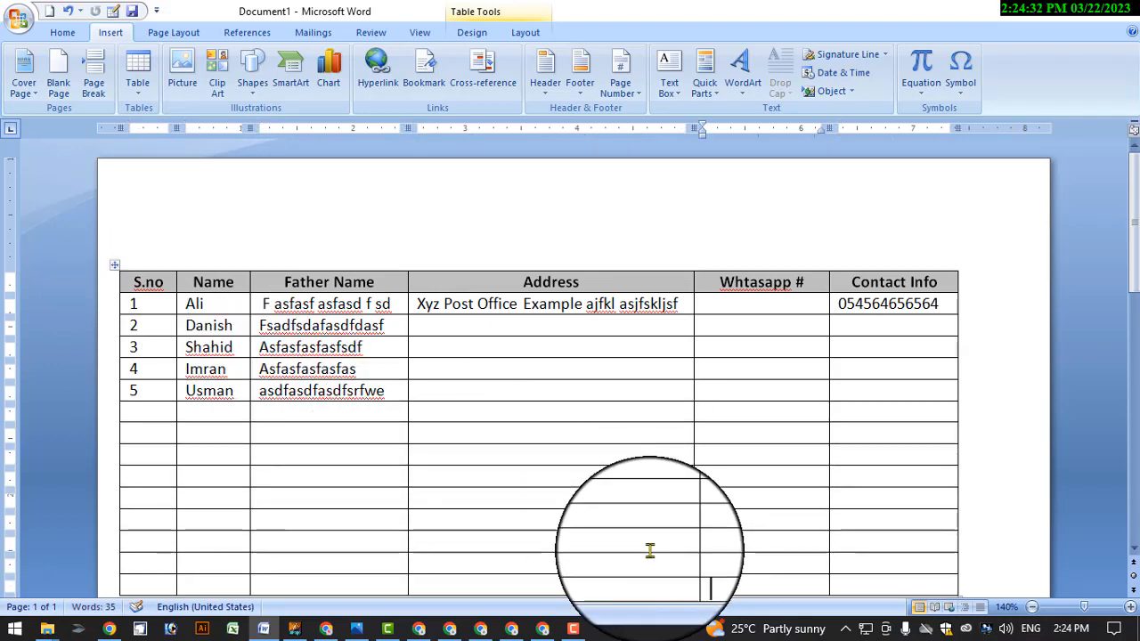
# Select the Contact Info column and look through its options for inserting columns, rows and cells, without applying any
pyautogui.click(878, 273)
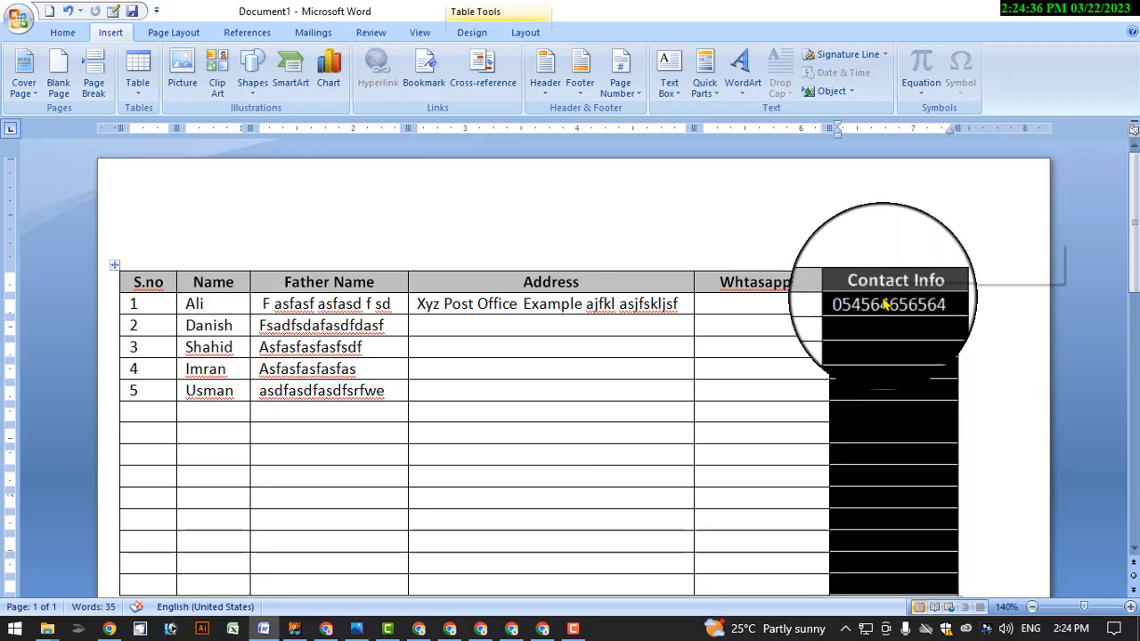
pyautogui.rightClick(886, 297)
pyautogui.moveTo(930, 367)
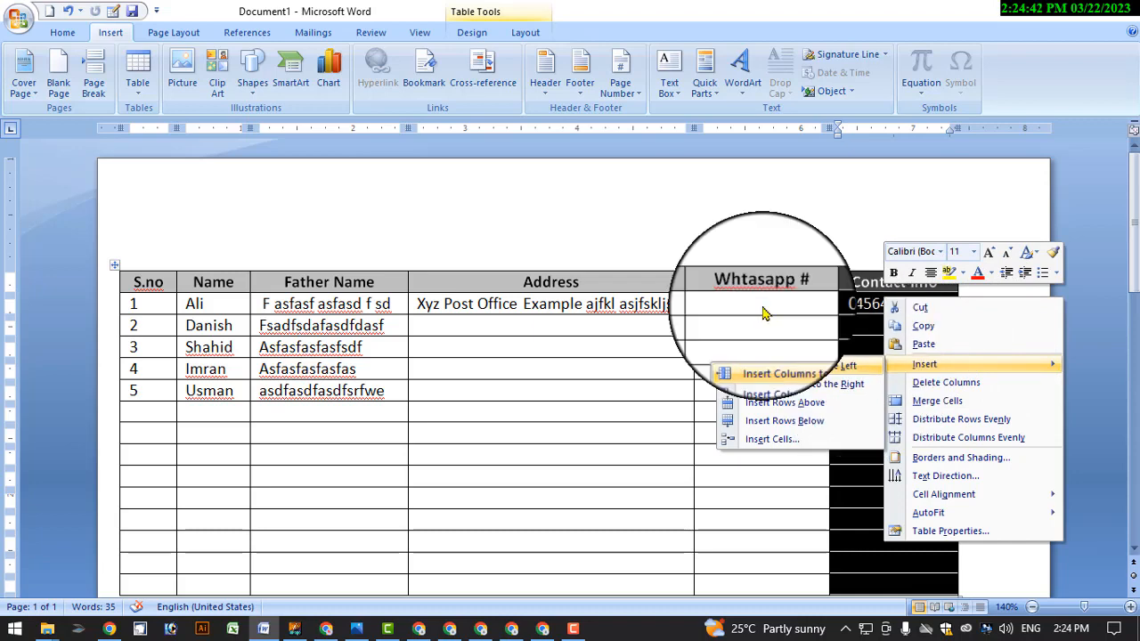
pyautogui.click(645, 345)
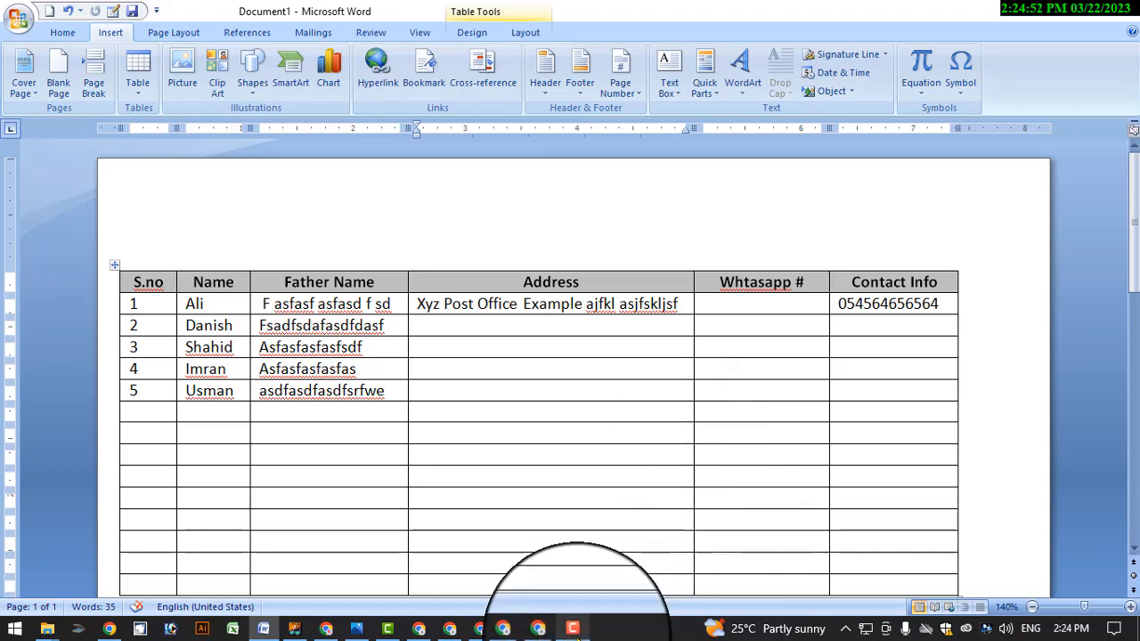
pyautogui.moveTo(576, 630)
pyautogui.moveTo(583, 577)
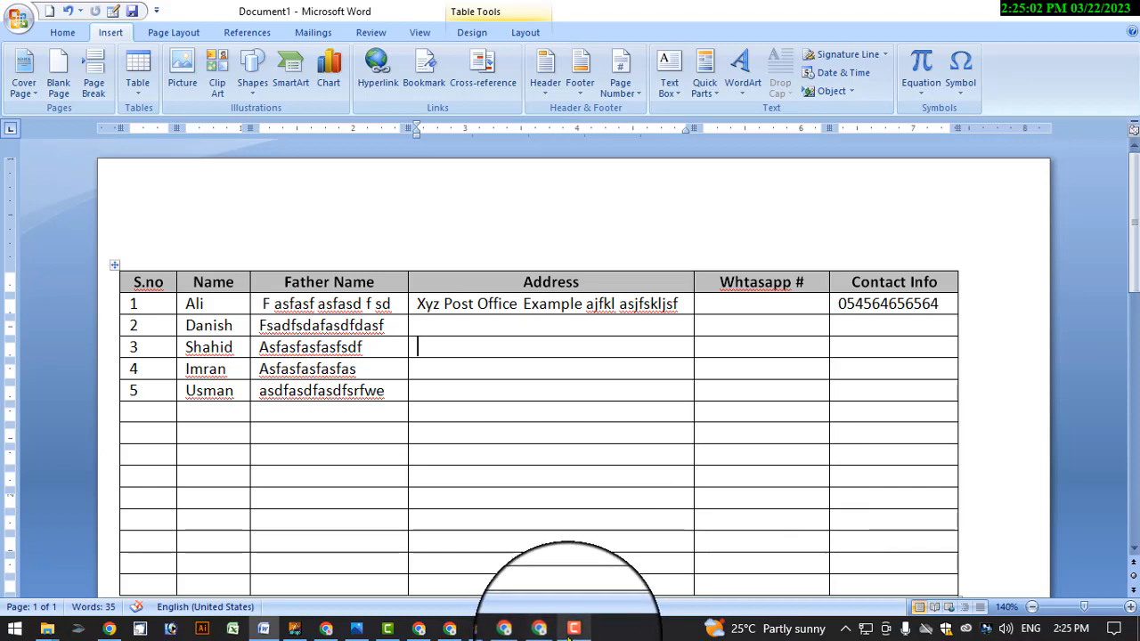
pyautogui.moveTo(574, 628)
pyautogui.click(570, 583)
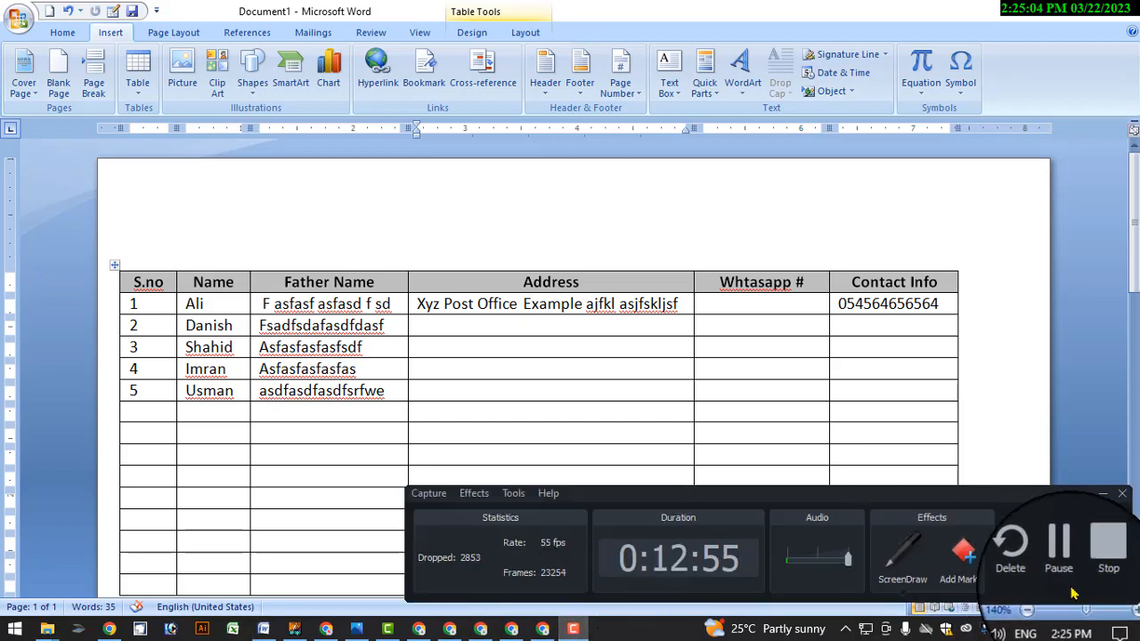